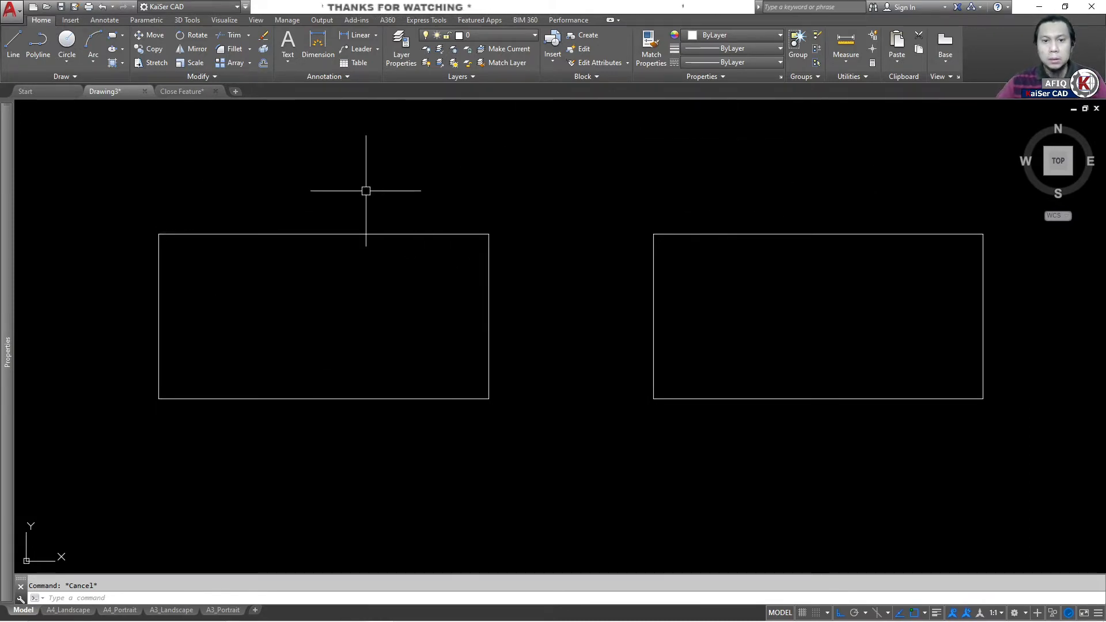
Select the left rectangle's upper edge and the whole right rectangle to compare their object types, and clear the selection.
left_click(315, 267)
left_click(280, 235)
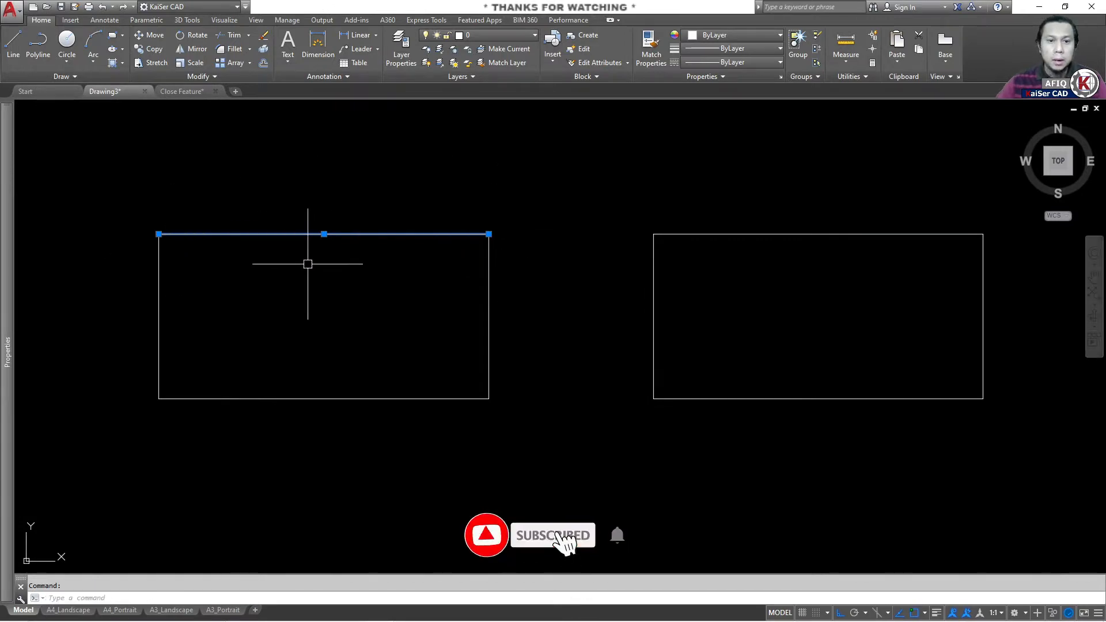
left_click(883, 256)
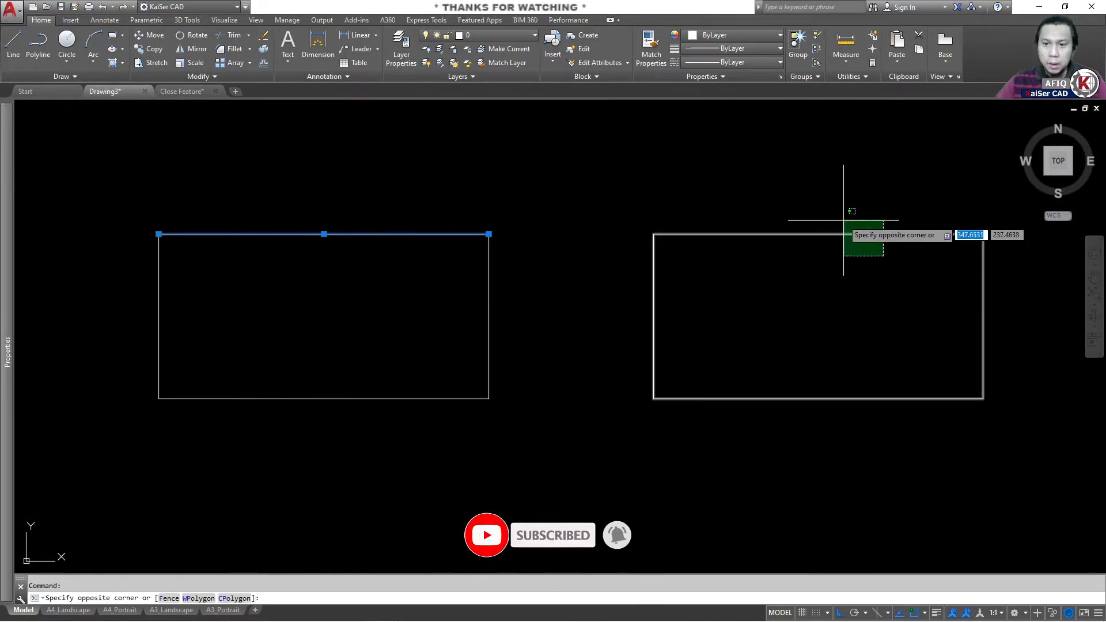
left_click(835, 216)
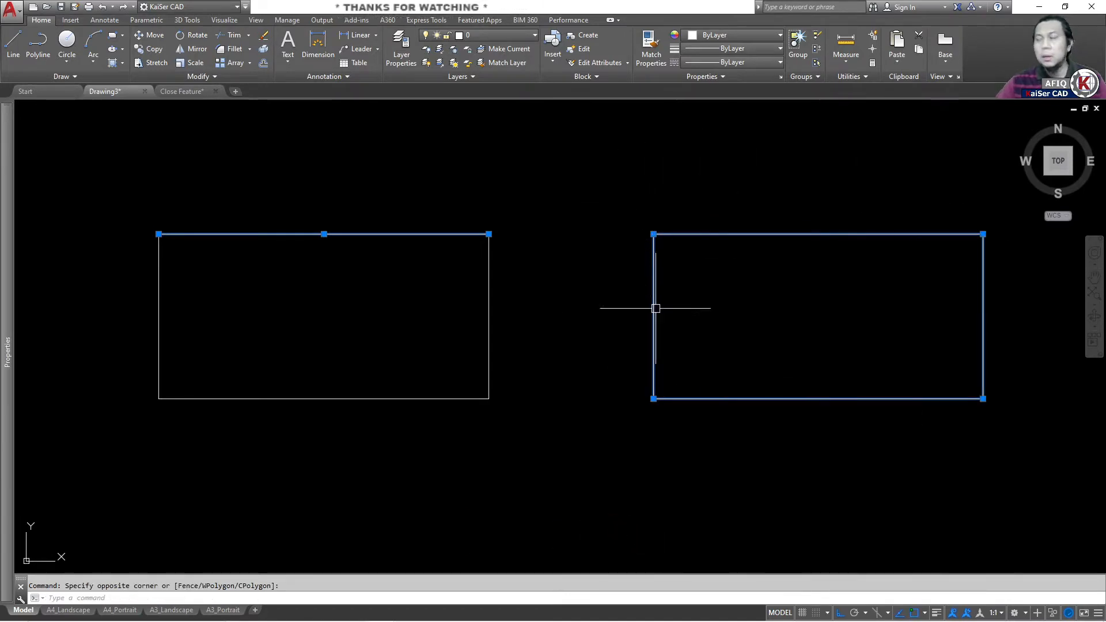
key("Escape")
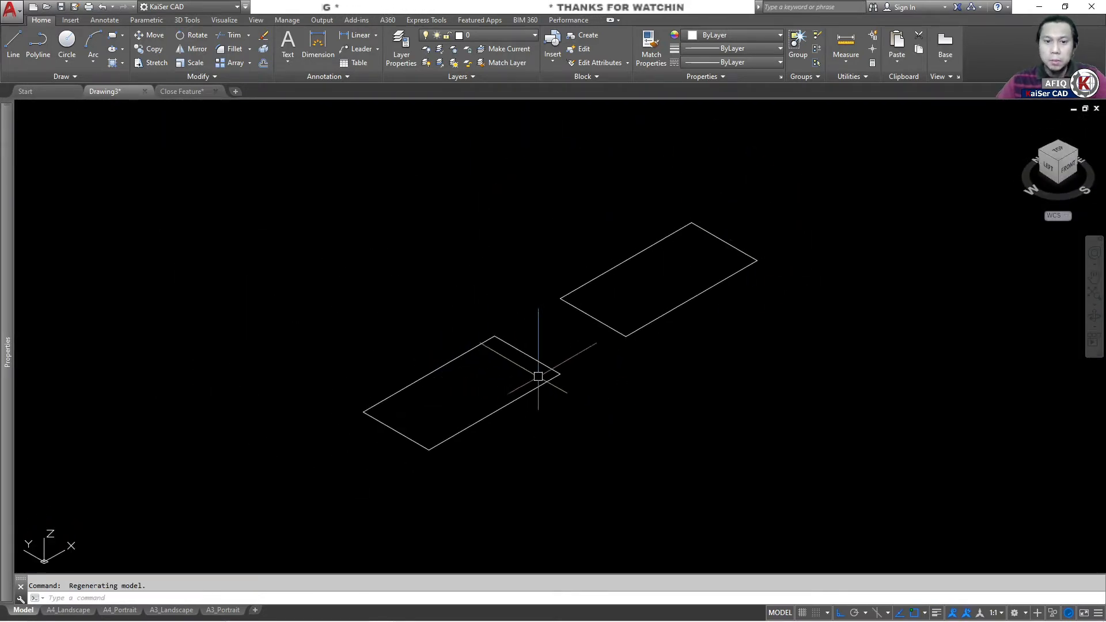
Extrude the four separate lines of the left rectangle upward to a height of about 114 units.
middle_click_drag(538, 374, 517, 376)
key("Escape")
type("ext")
key("Return")
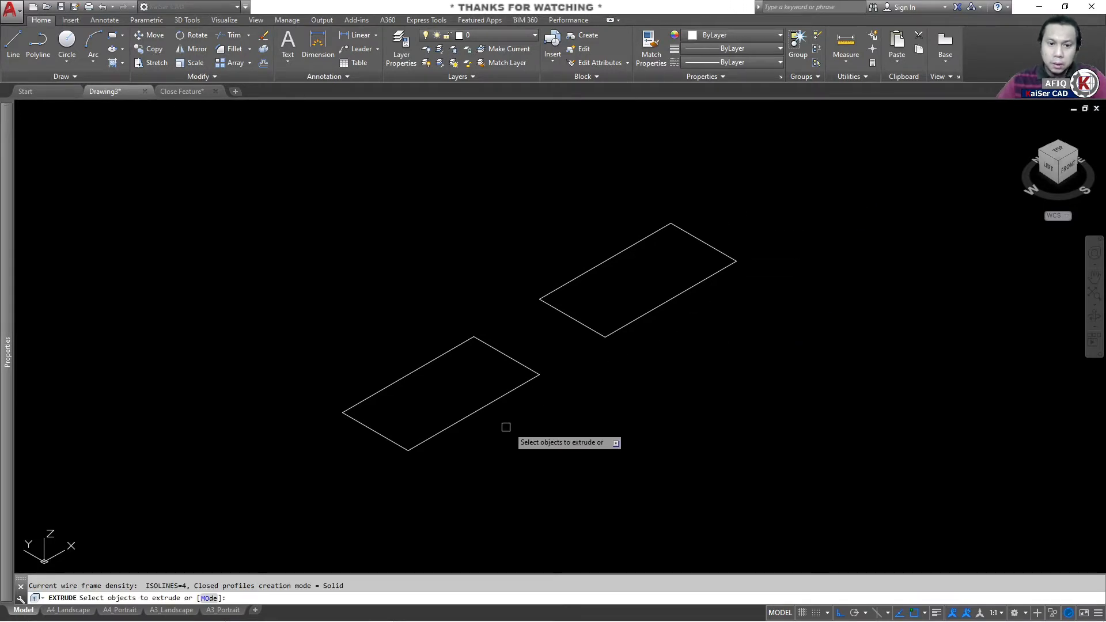
left_click(537, 336)
left_click(315, 479)
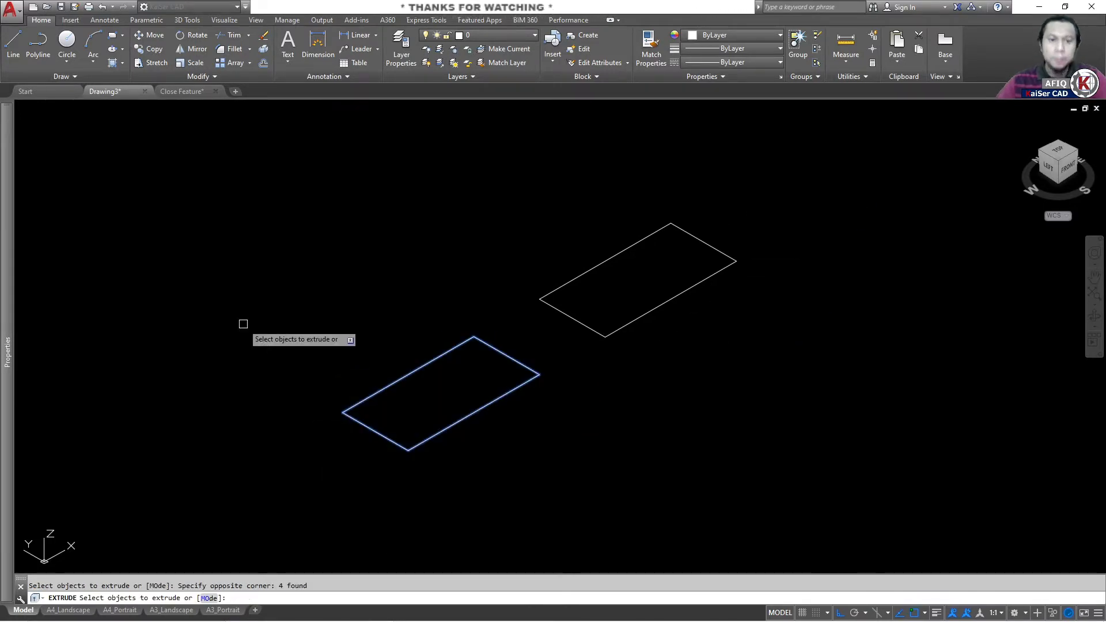
key("Return")
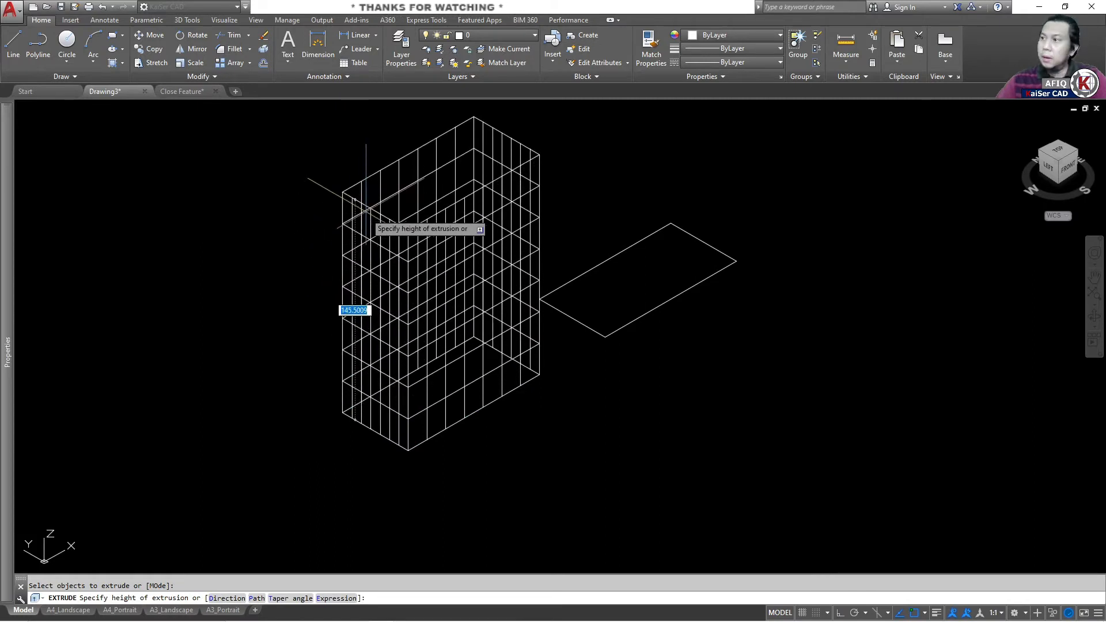
left_click(366, 256)
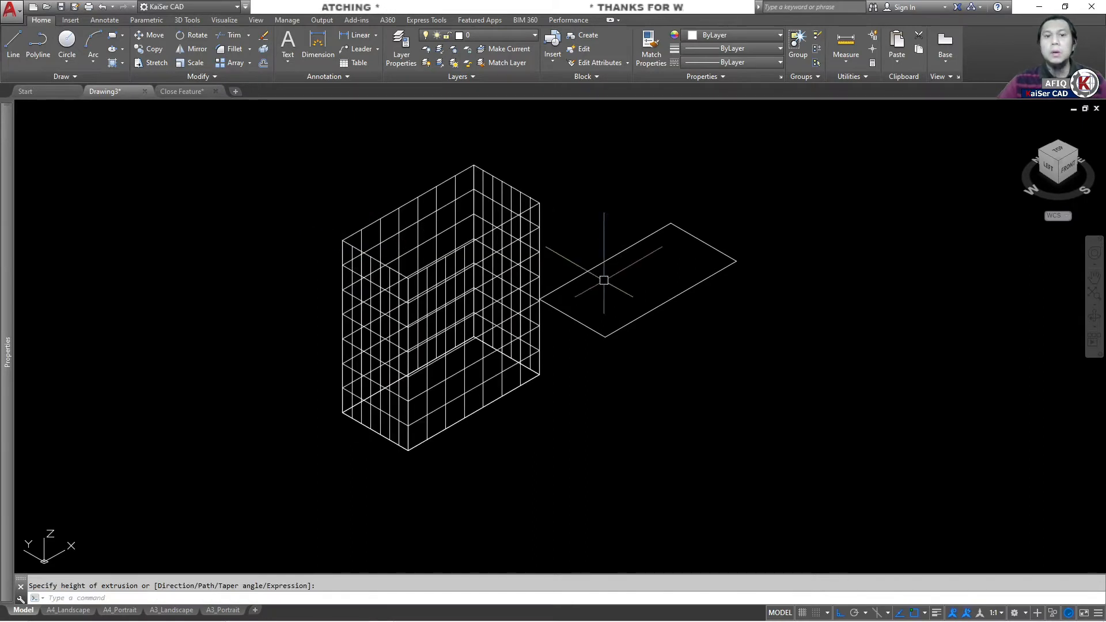
Extrude the closed right rectangle upward to roughly the same height as the extruded separate lines.
key("Return")
left_click(631, 317)
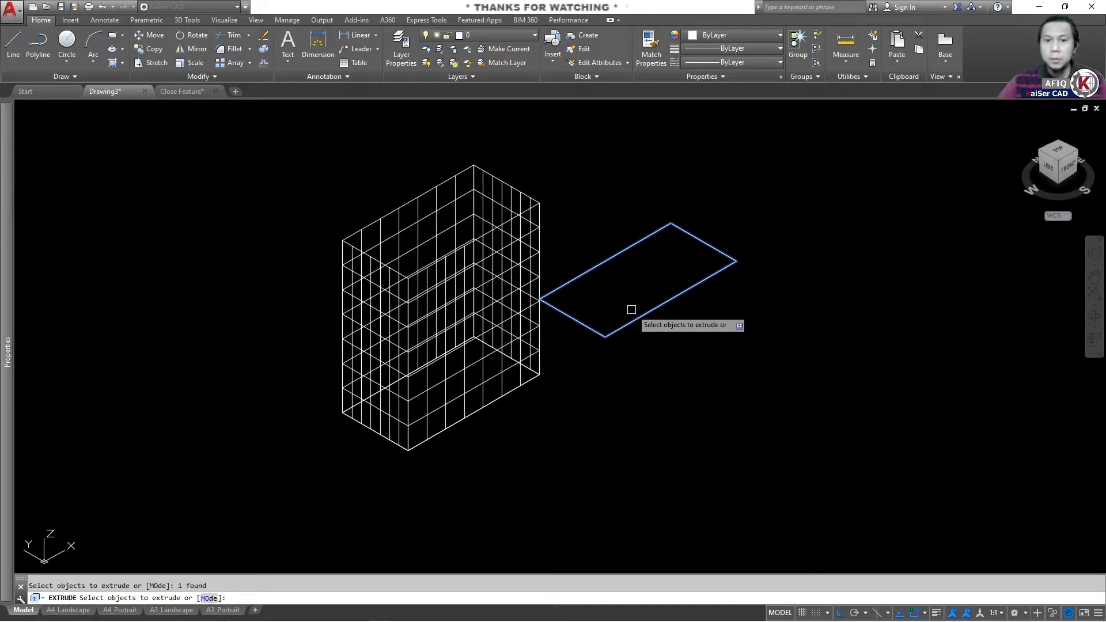
right_click(631, 311)
left_click(648, 316)
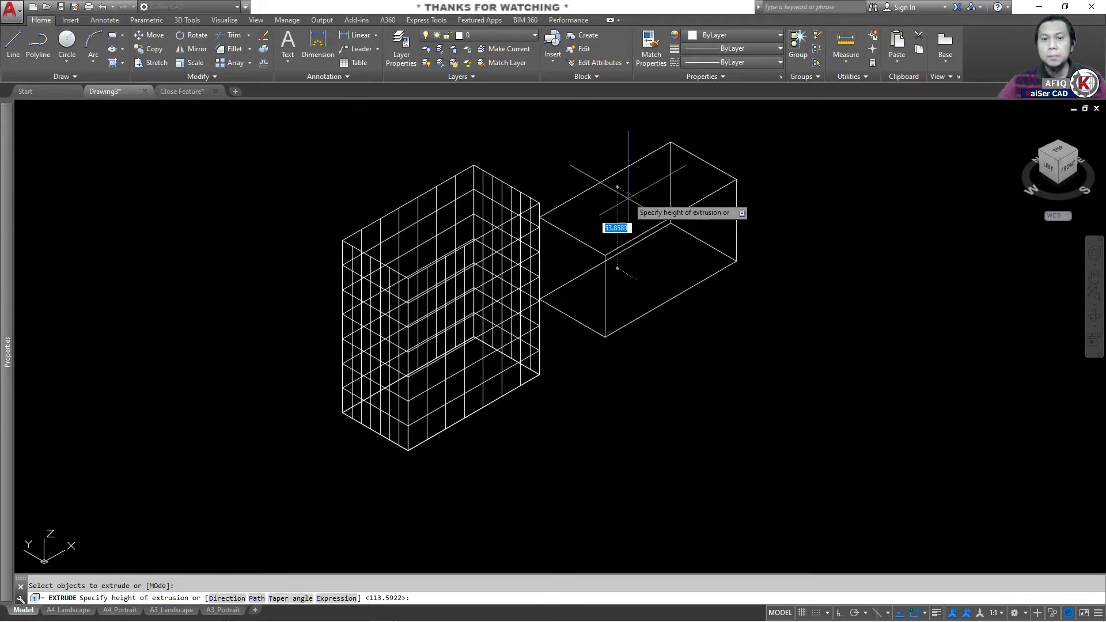
middle_click_drag(622, 168, 630, 275)
left_click(630, 213)
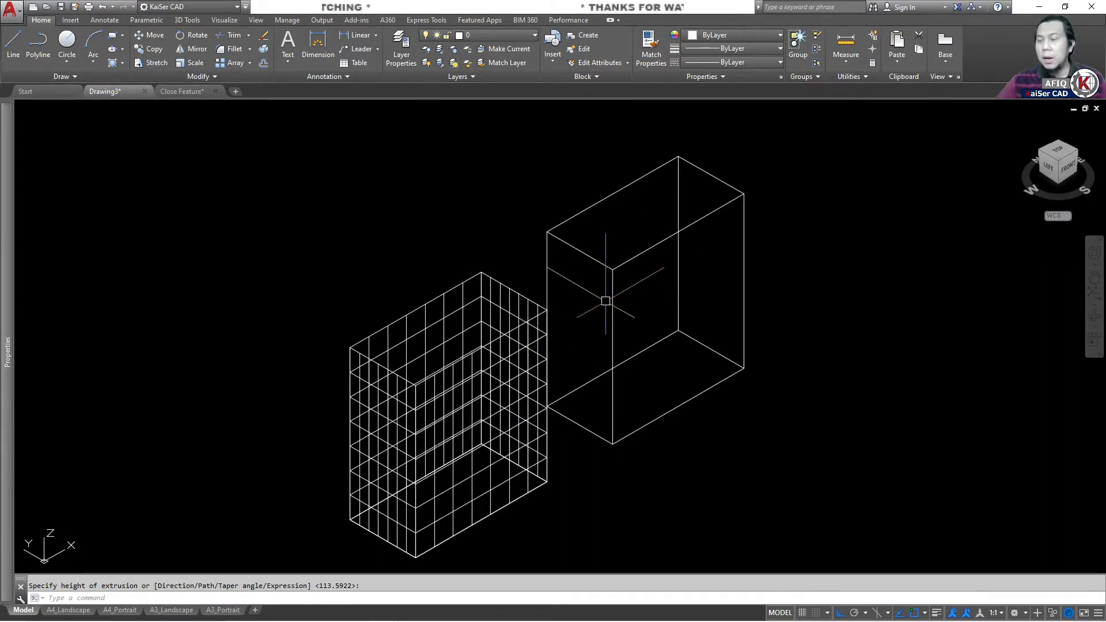
Show the model in the Realistic visual style and compare the tops of both extrusions from several angles.
left_click(107, 109)
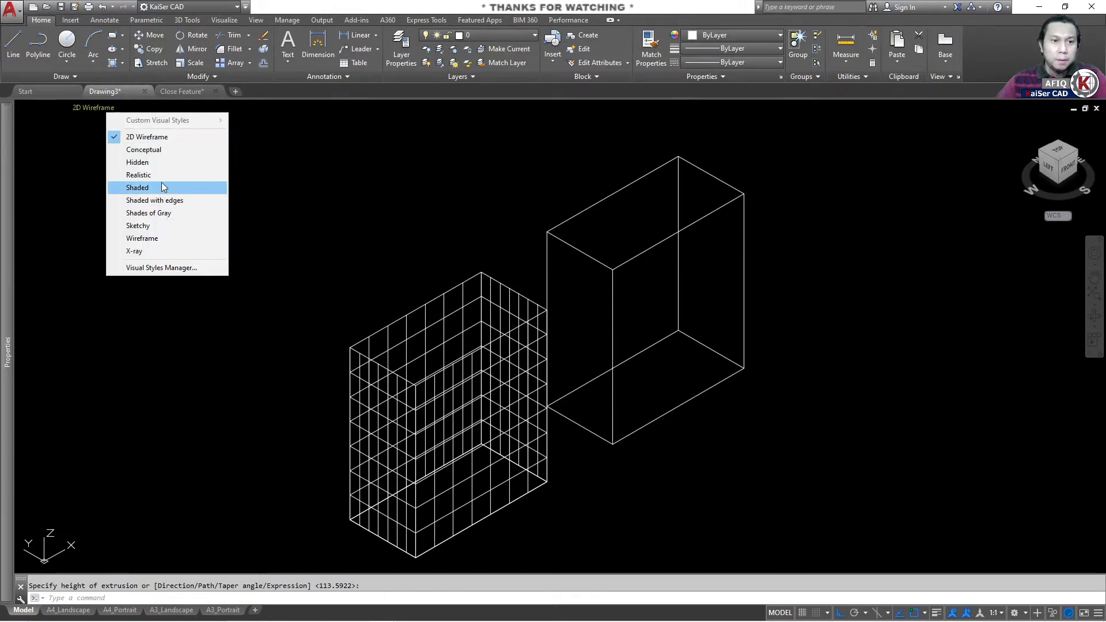
left_click(139, 175)
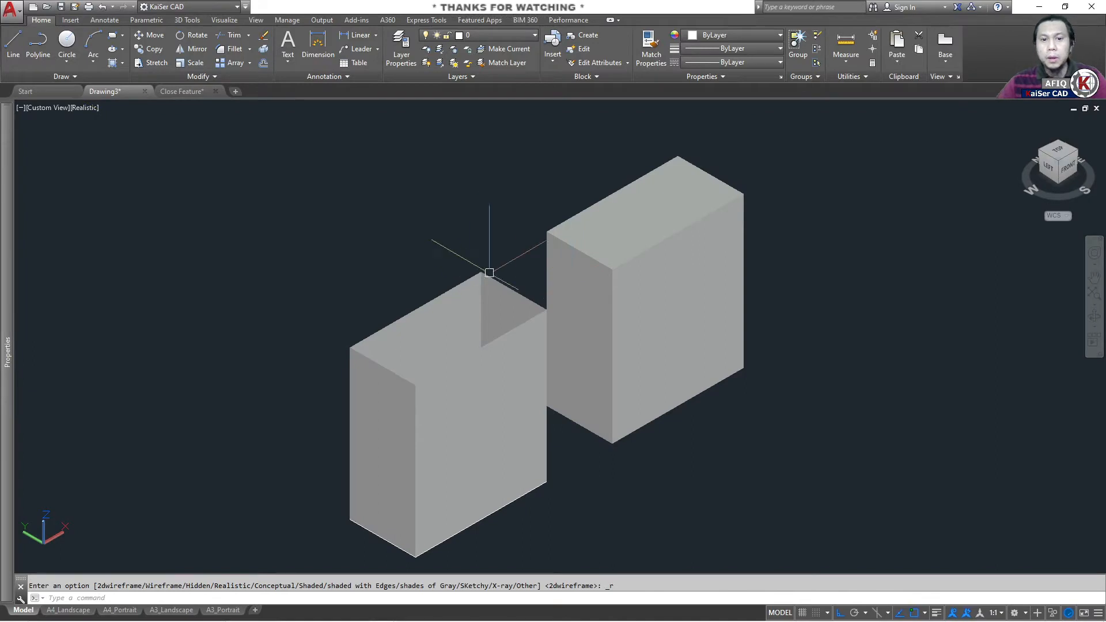
middle_click_drag(509, 239, 425, 361, "shift")
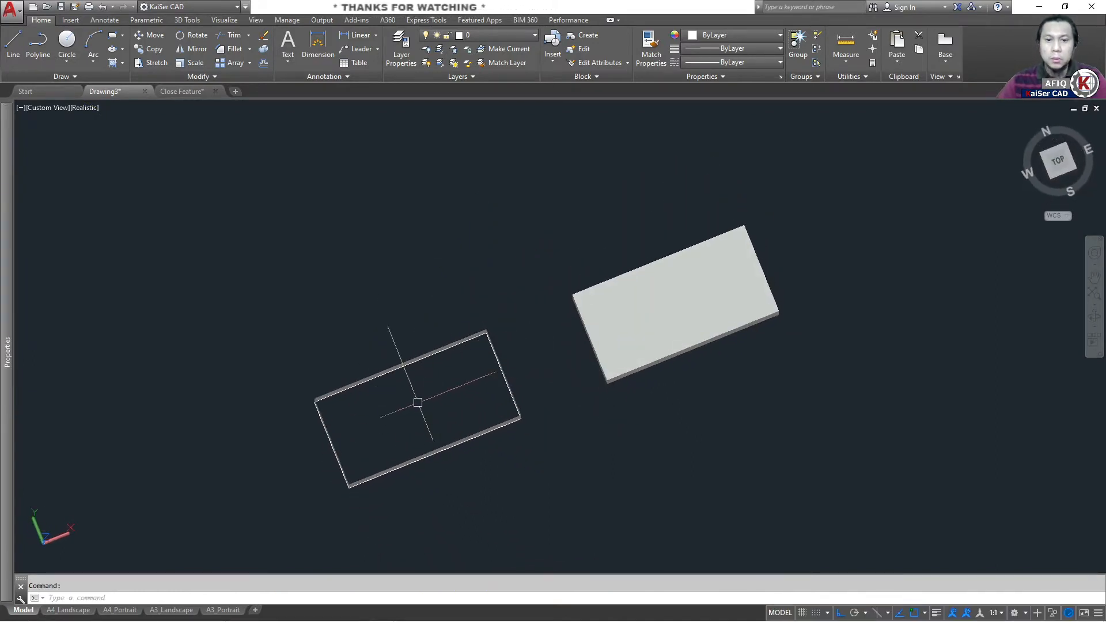
middle_click_drag(647, 323, 641, 231, "shift")
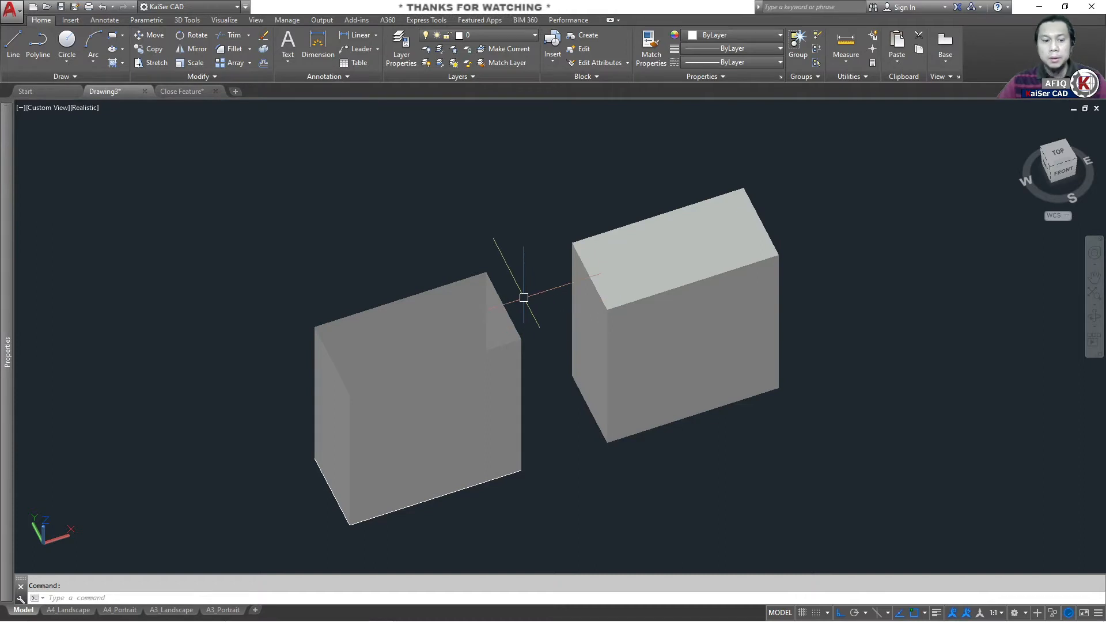
Return to the 2D Wireframe visual style and examine the object type of the left extrusion's faces.
left_click(94, 110)
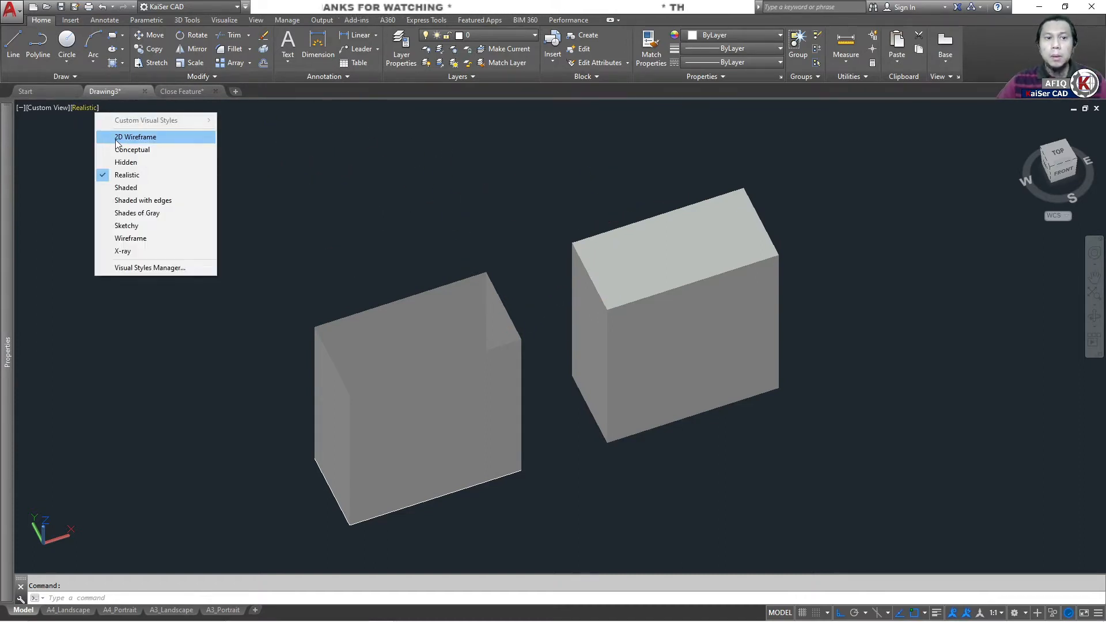
left_click(116, 141)
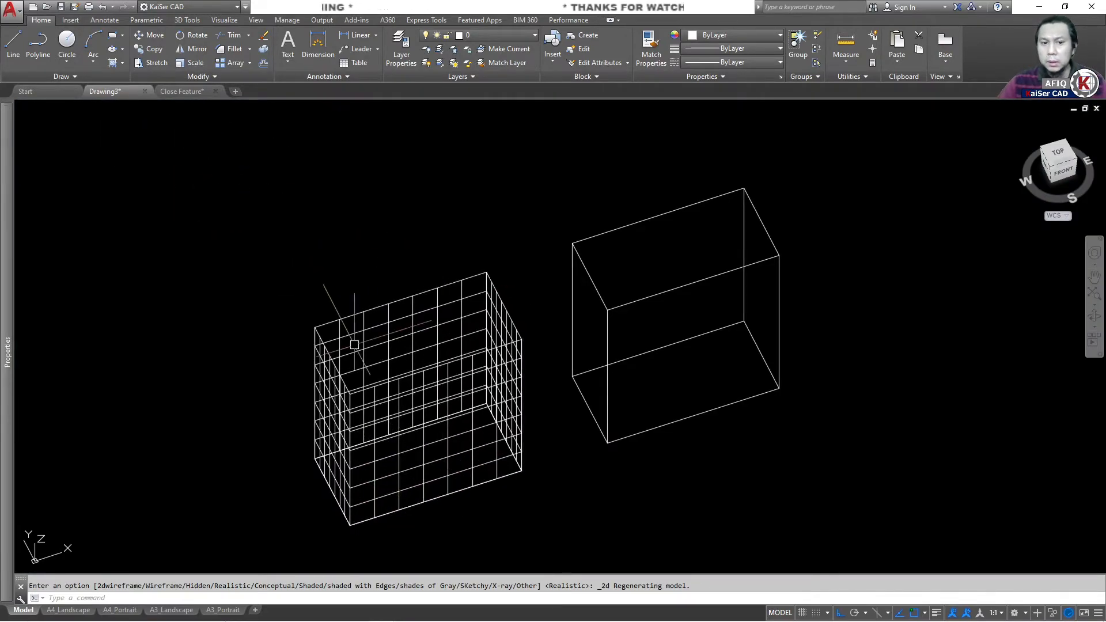
scroll(372, 338, "up", 6)
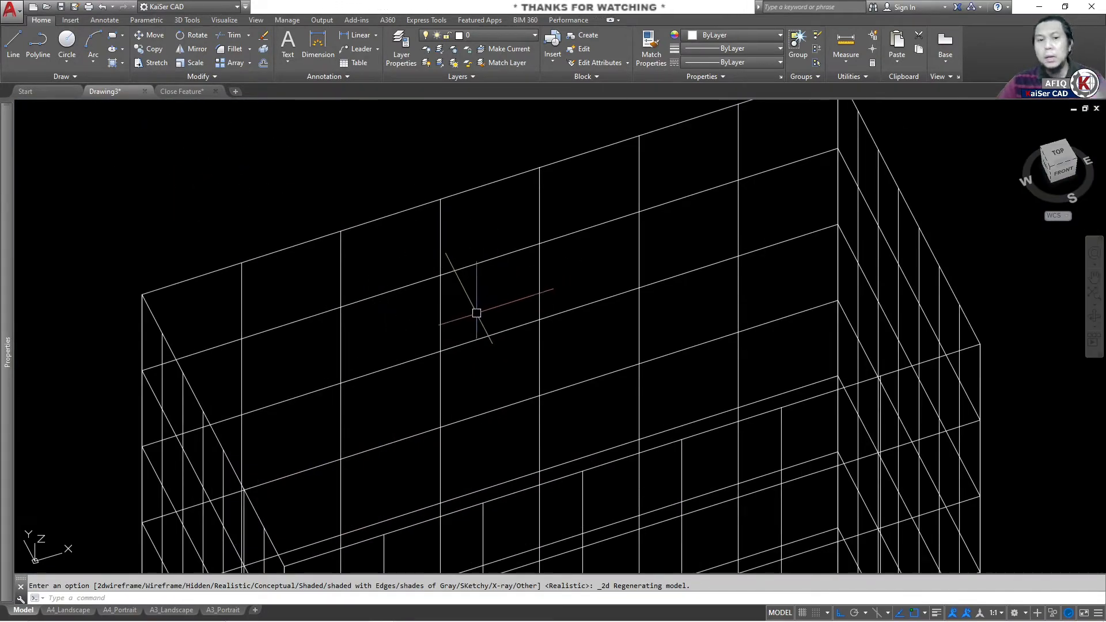
scroll(493, 338, "down", 4)
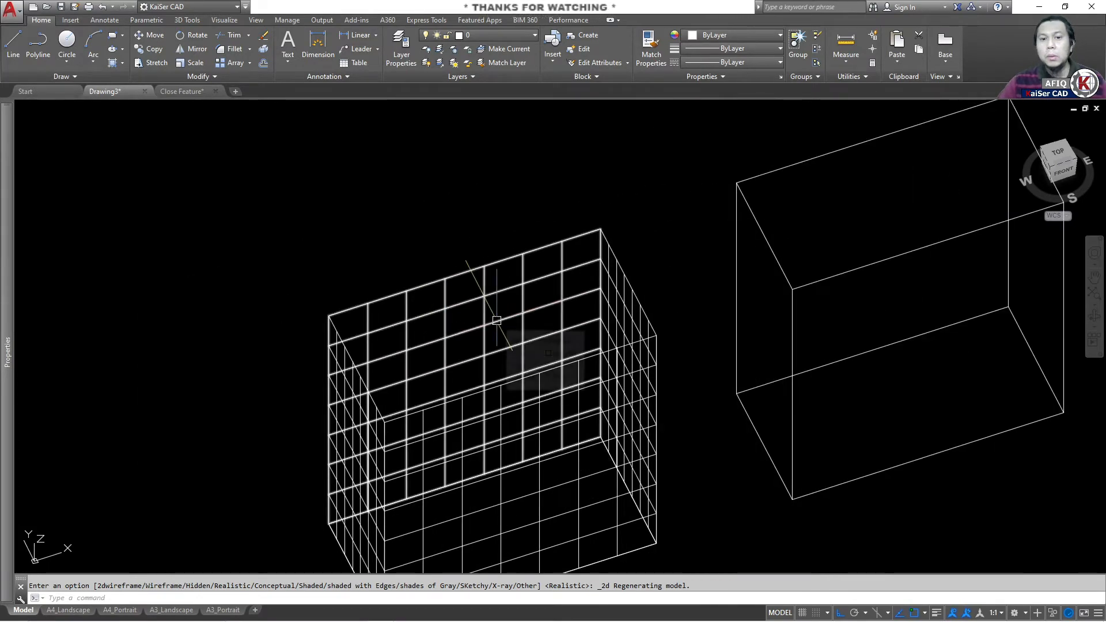
mouse_move(474, 327)
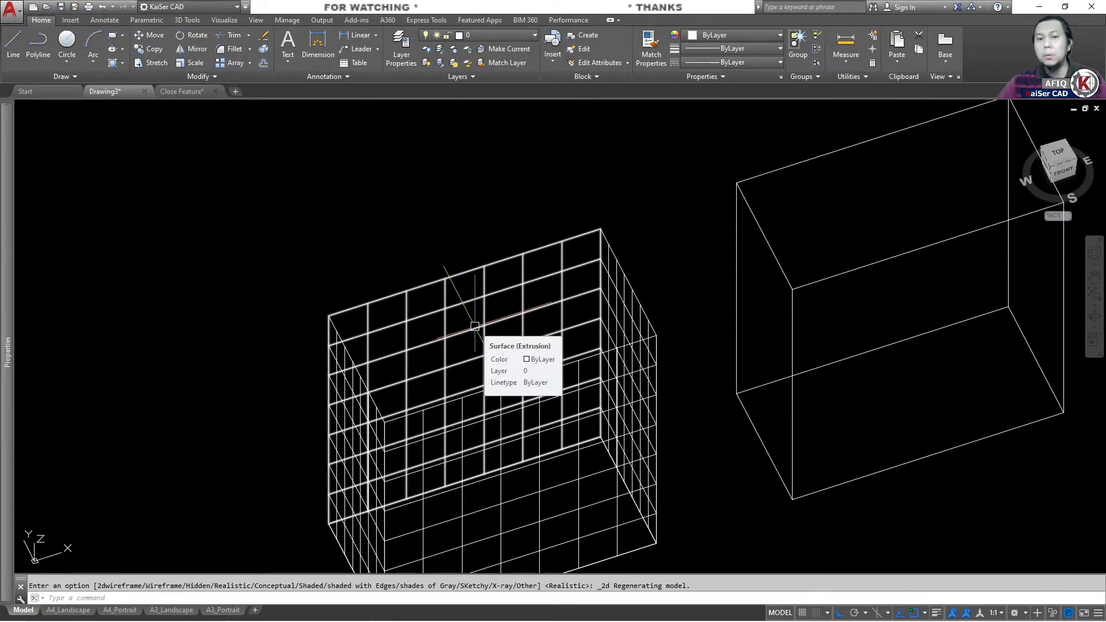
scroll(474, 326, "down", 4)
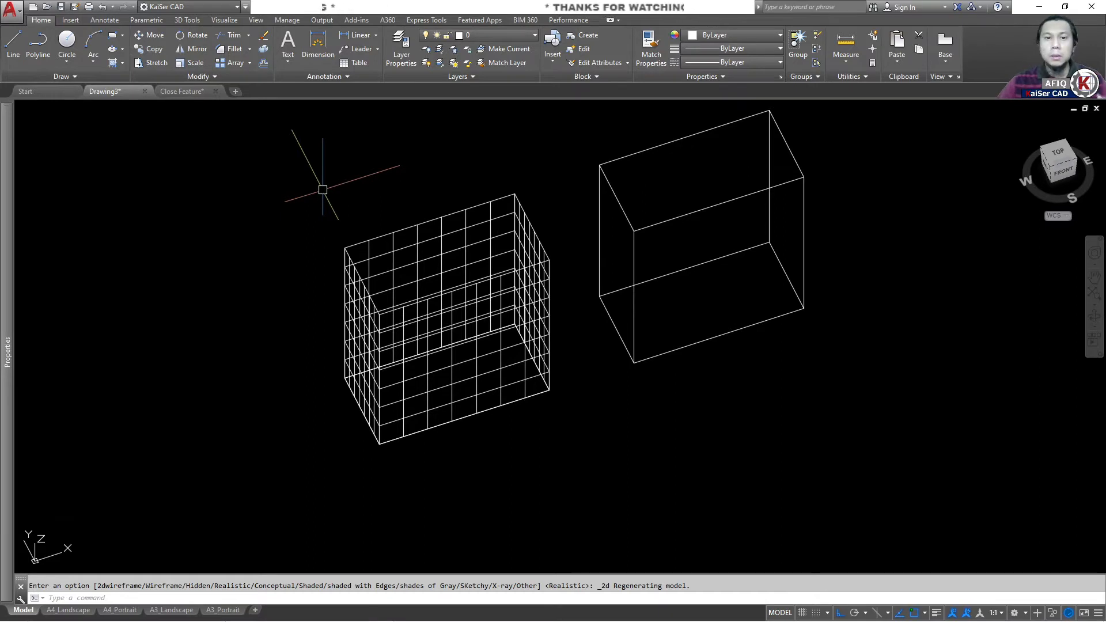
Switch to the Close Feature drawing and turn on all layers.
left_click(180, 91)
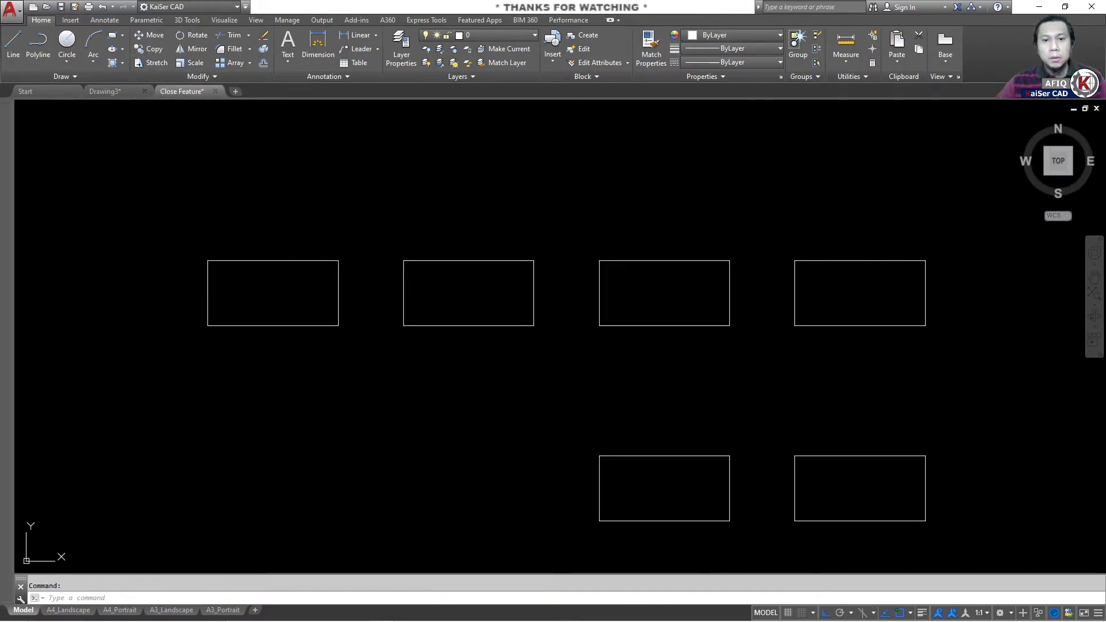
left_click(430, 66)
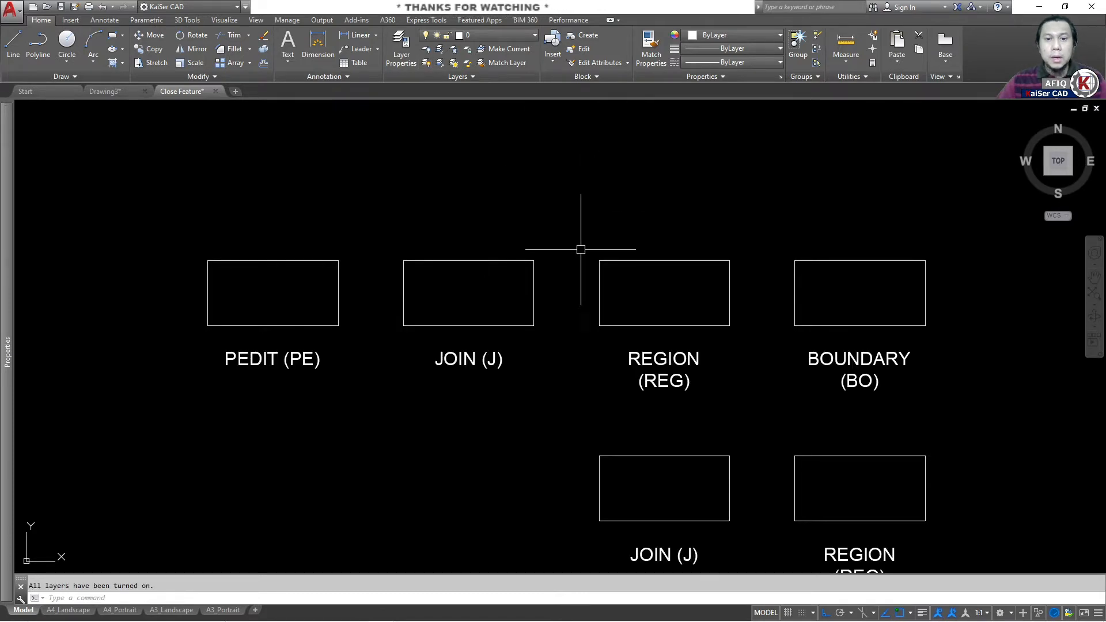
middle_click_drag(576, 251, 550, 258)
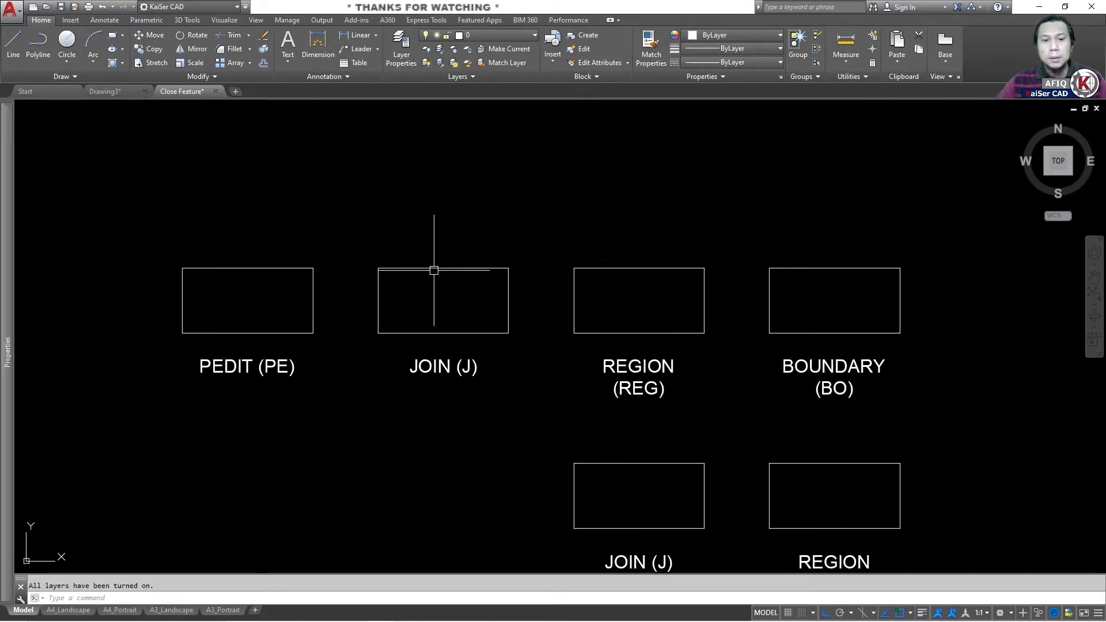
scroll(434, 271, "up", 1)
scroll(437, 277, "down", 1)
middle_click_drag(438, 282, 433, 270)
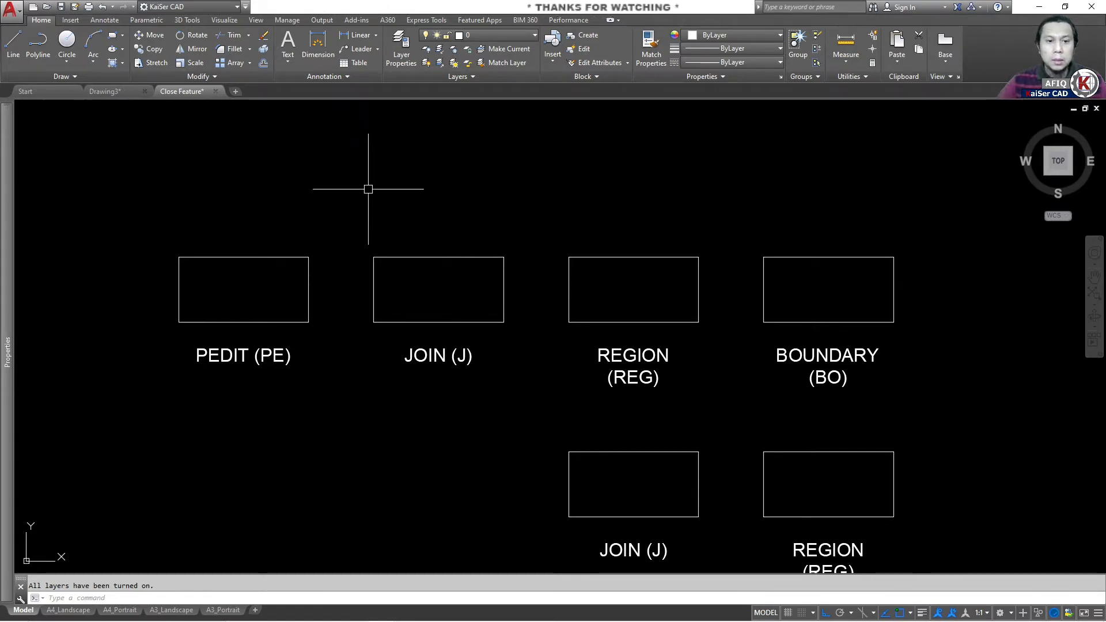
Check whether the PEDIT (PE) rectangle consists of separate lines by selecting its upper edge, and clear the selection.
left_click(243, 257)
left_click(244, 286)
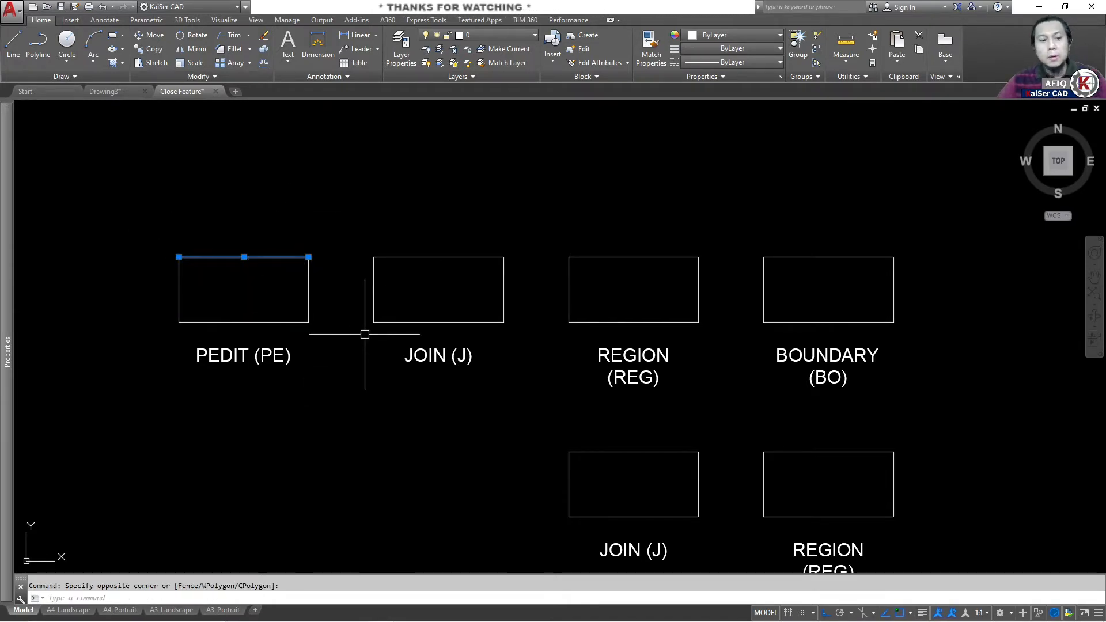
key("Escape")
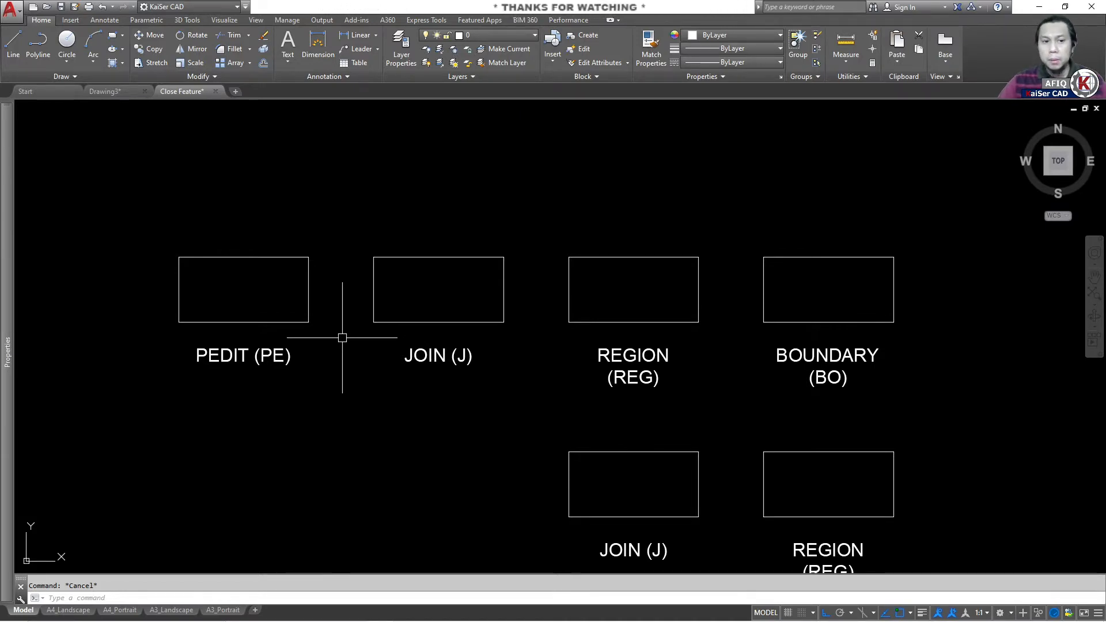
left_click(208, 75)
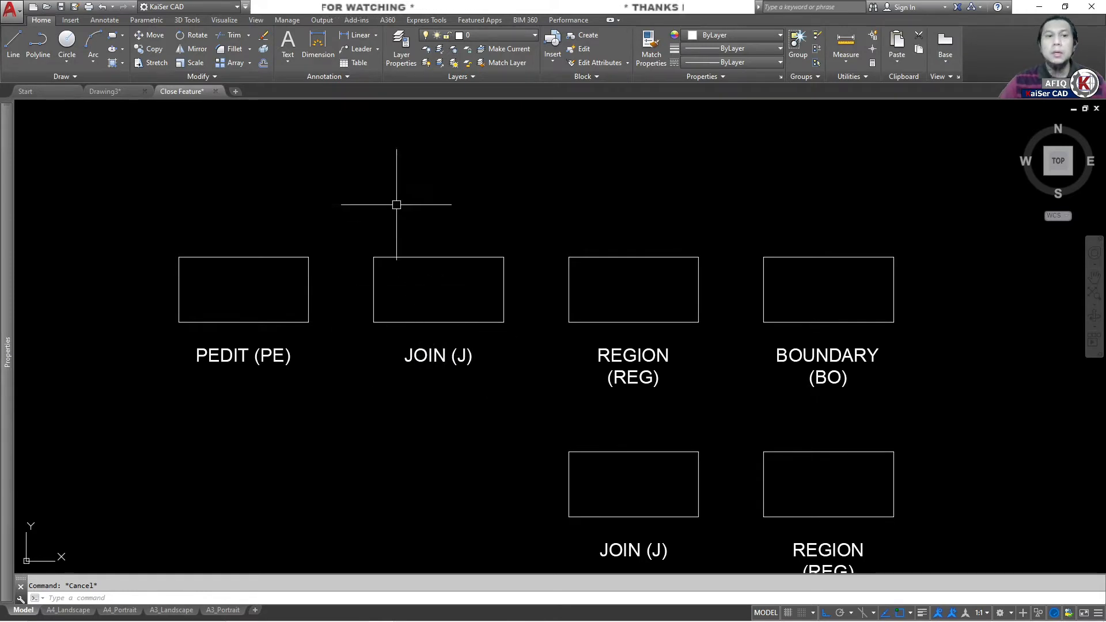
left_click(240, 79)
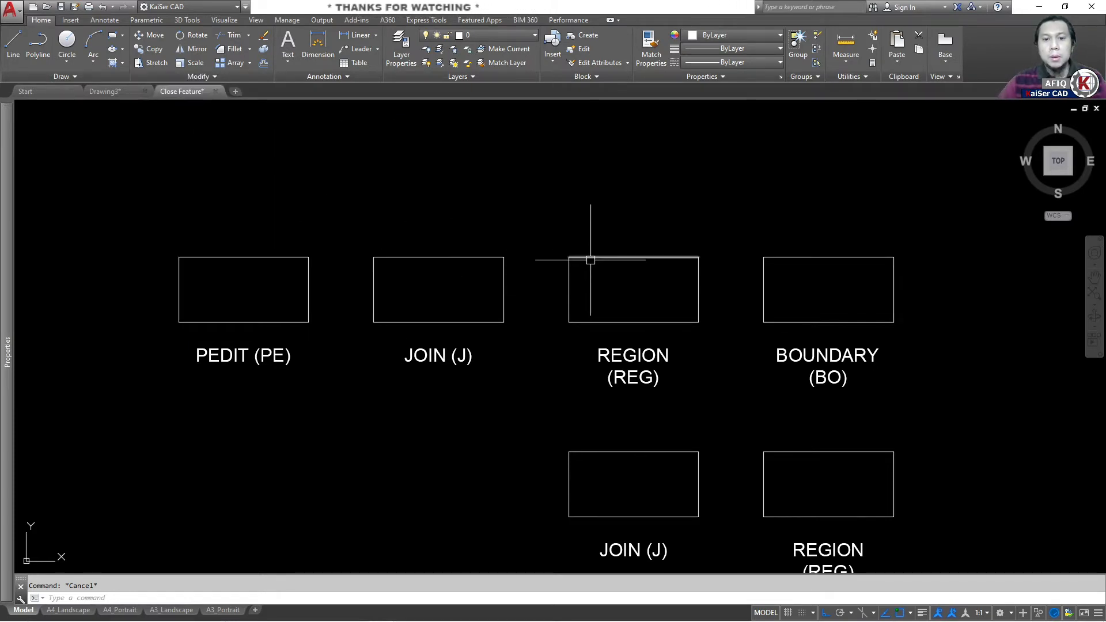
middle_click_drag(632, 279, 607, 261)
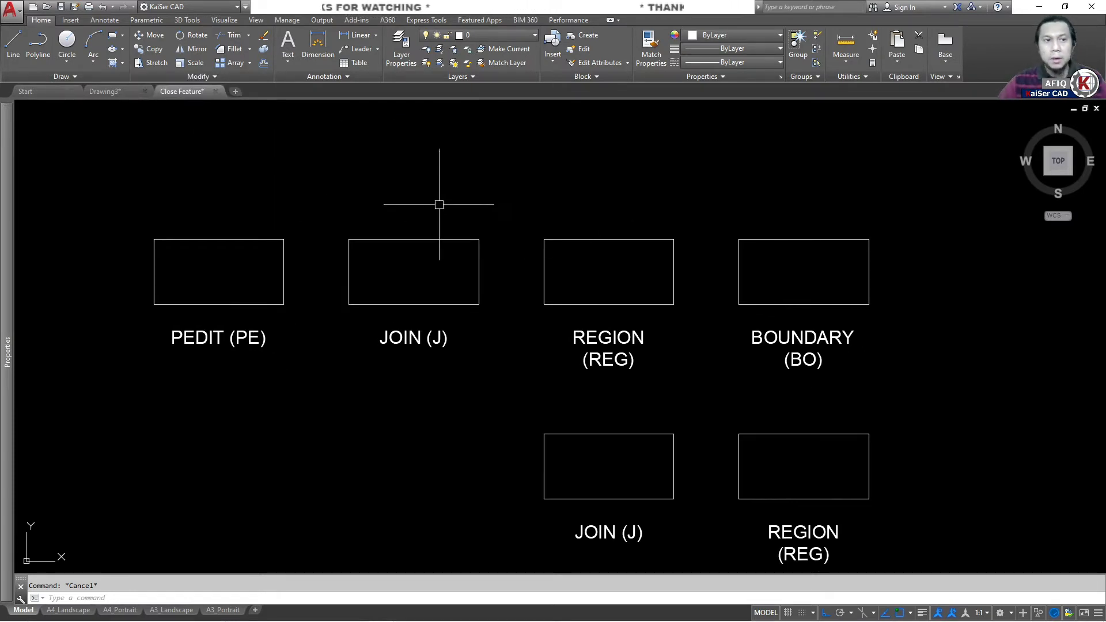
left_click(75, 73)
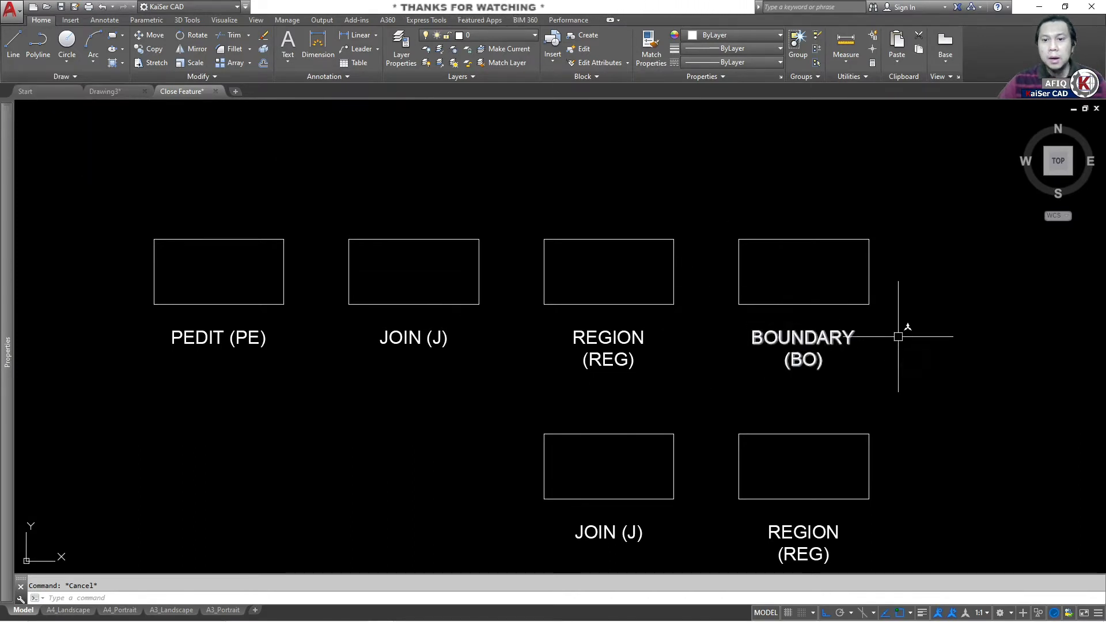
left_click(124, 64)
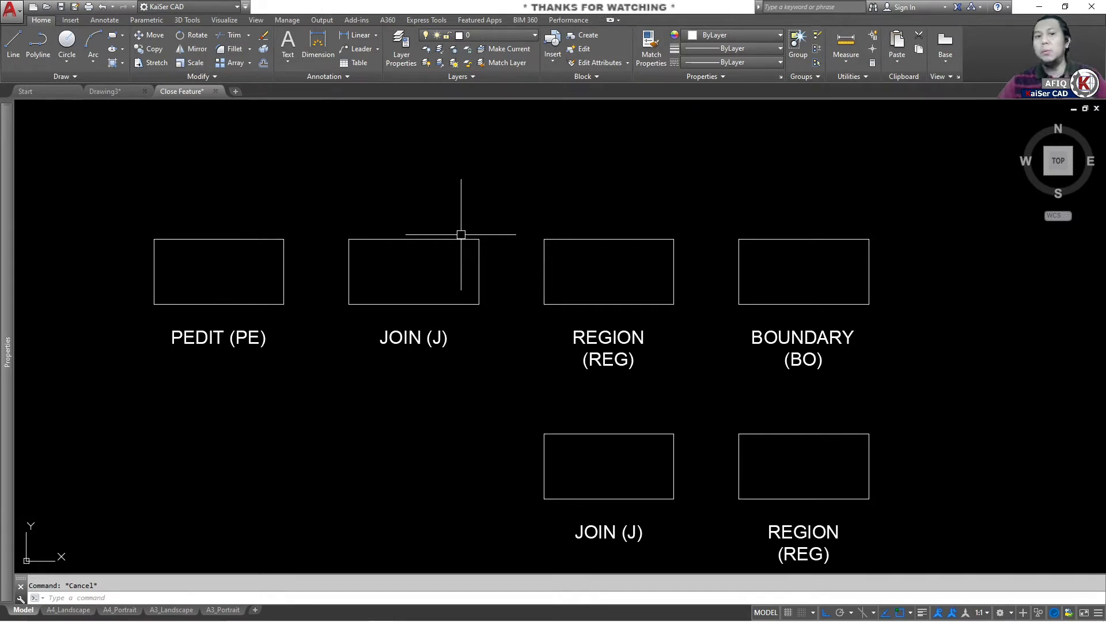
middle_click_drag(271, 244, 386, 262)
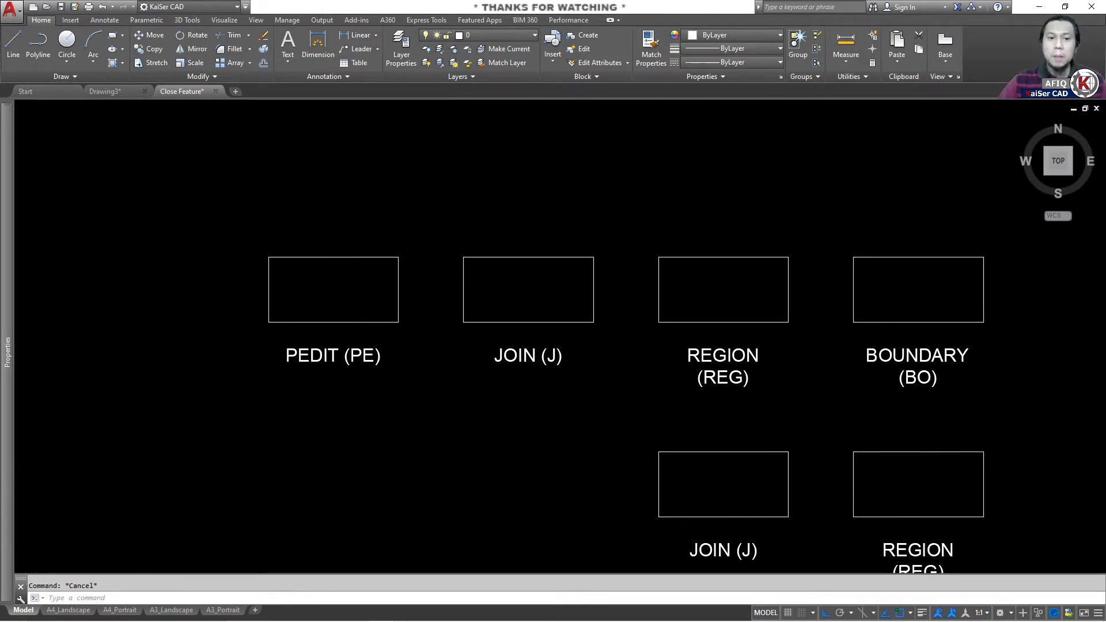
scroll(288, 285, "up", 2)
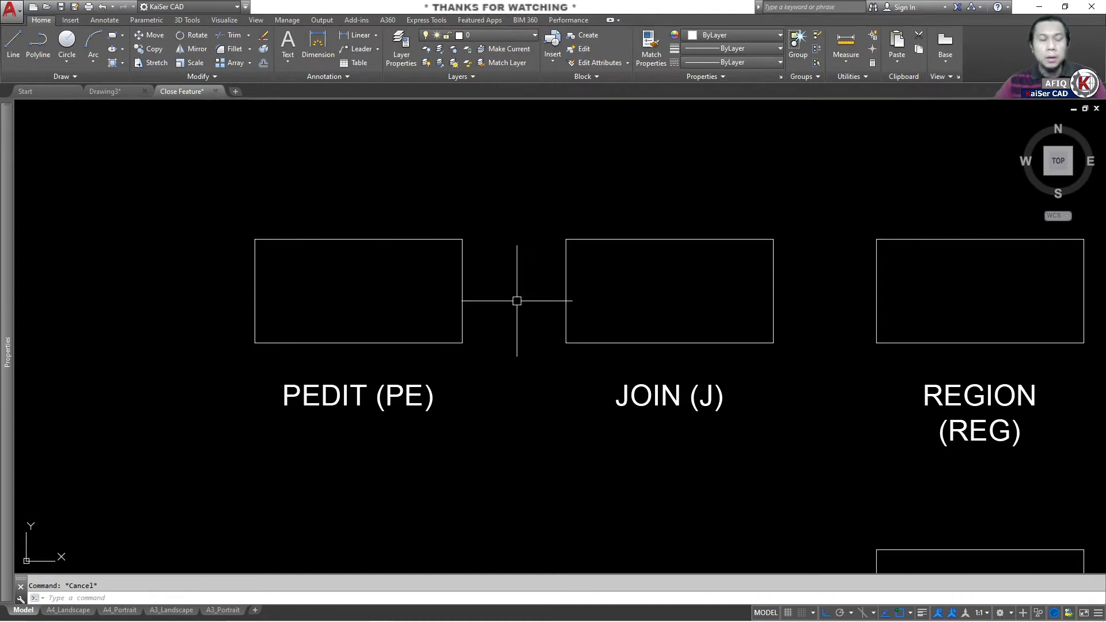
middle_click_drag(516, 299, 548, 282)
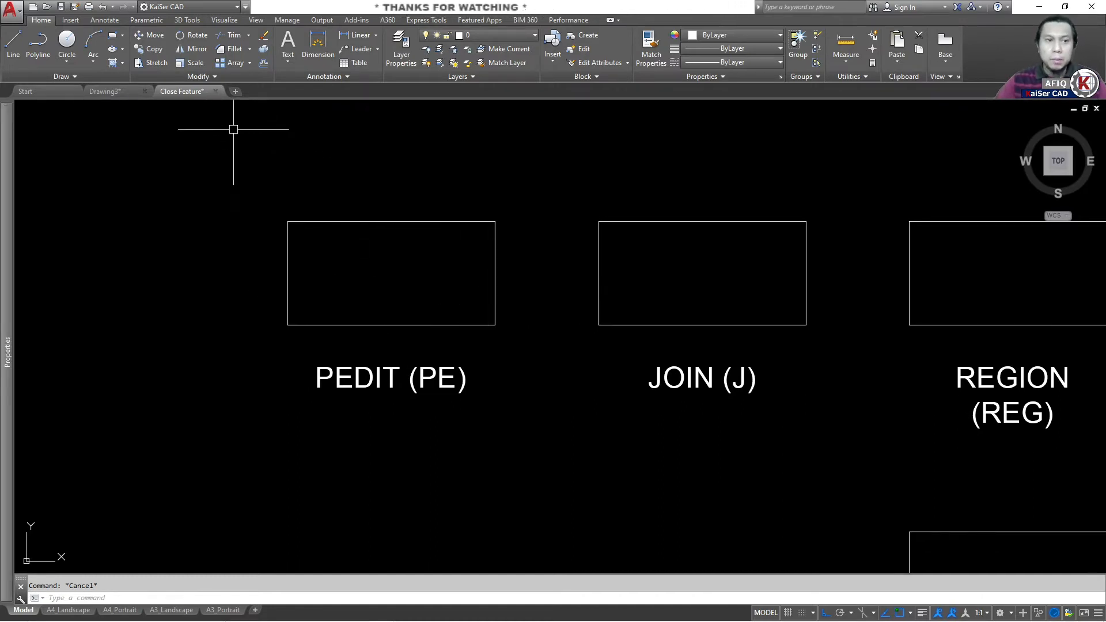
Convert the four lines of the PEDIT (PE) rectangle to polylines using PEDIT with the Multiple option.
left_click(179, 74)
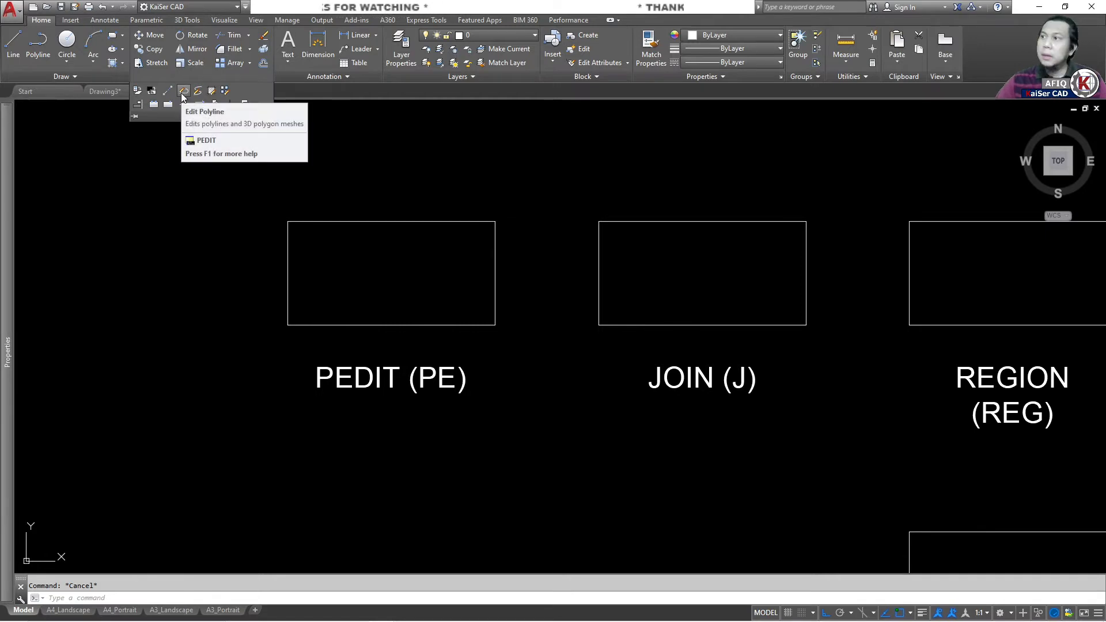
left_click(349, 253)
left_click(349, 252)
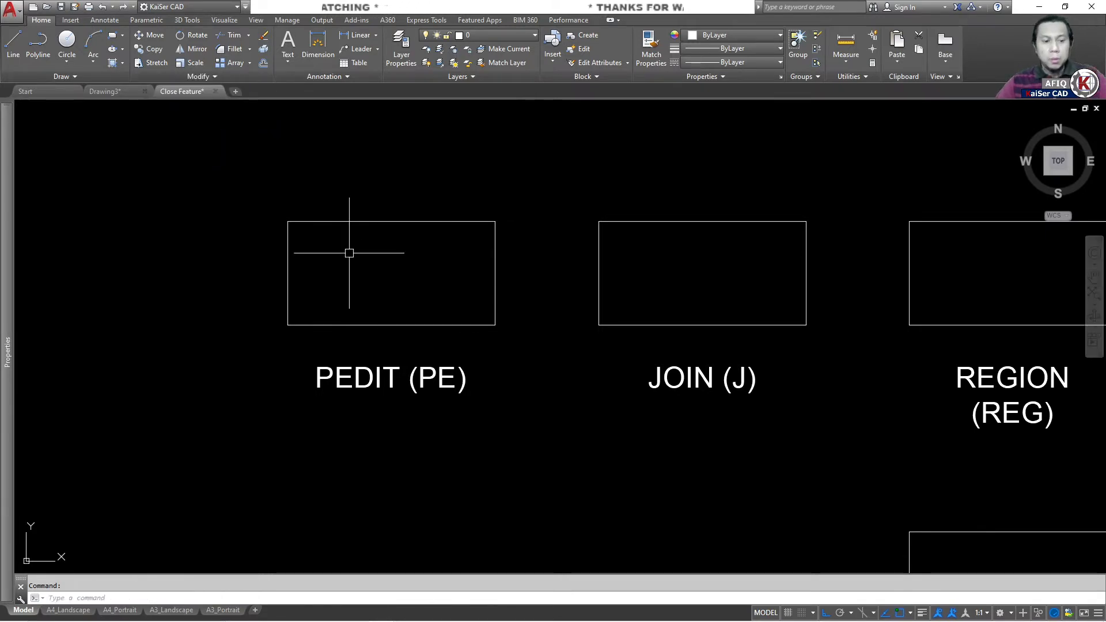
type("pe")
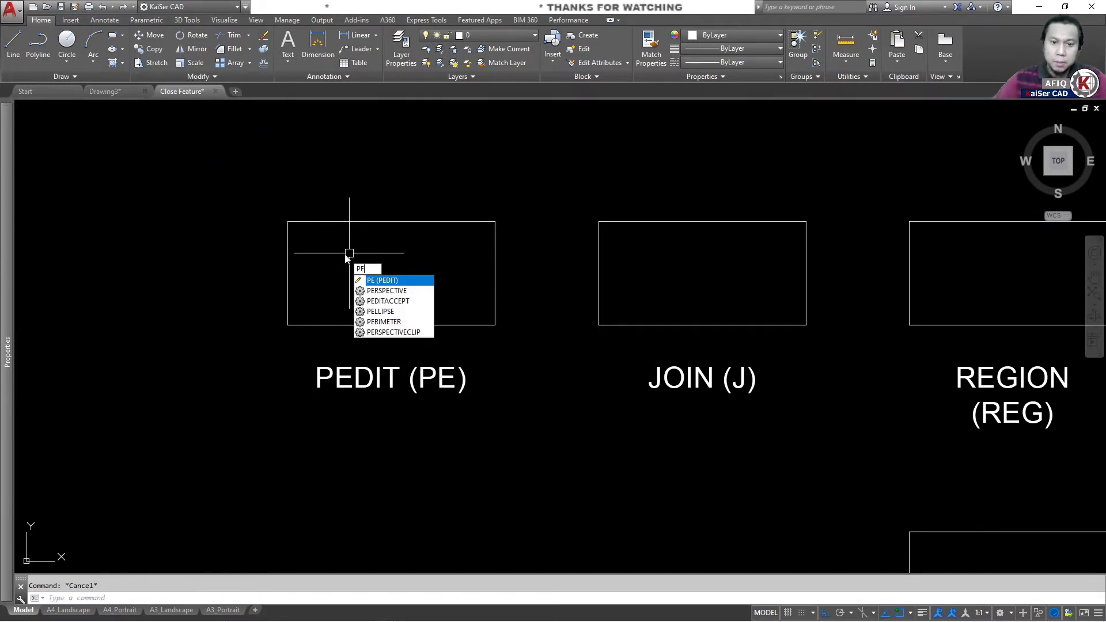
key("Return")
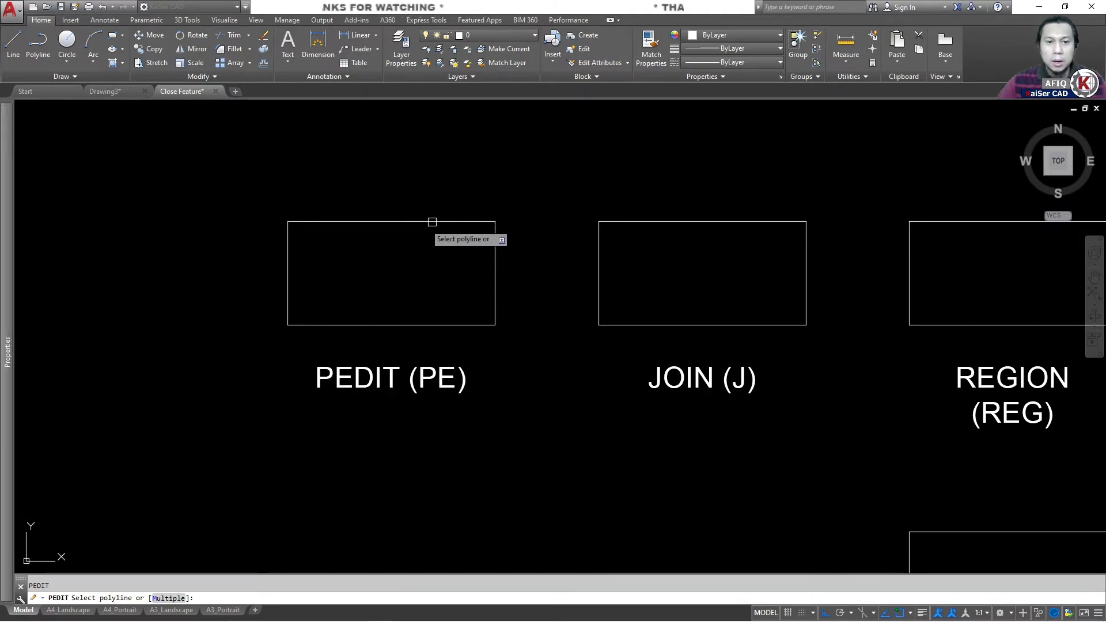
type("M")
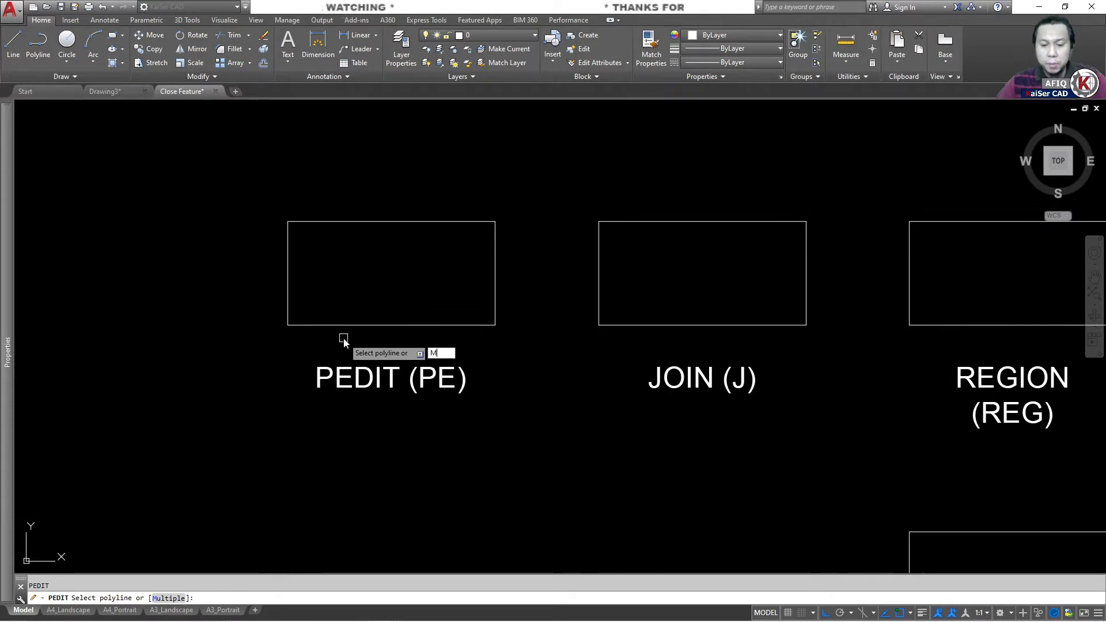
key("Return")
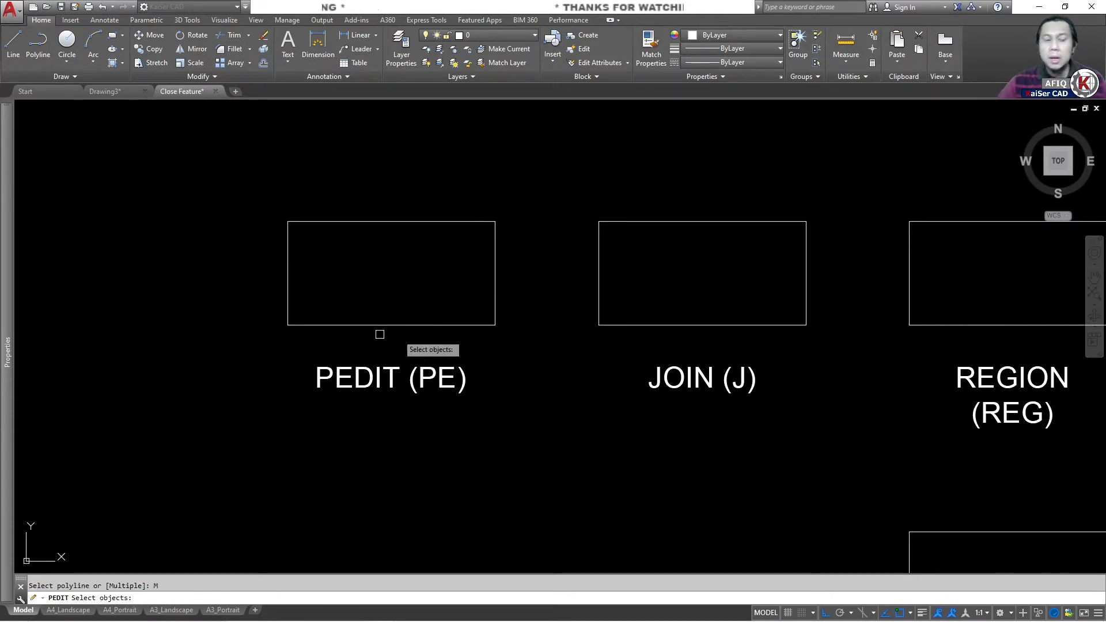
left_click(517, 344)
left_click(249, 183)
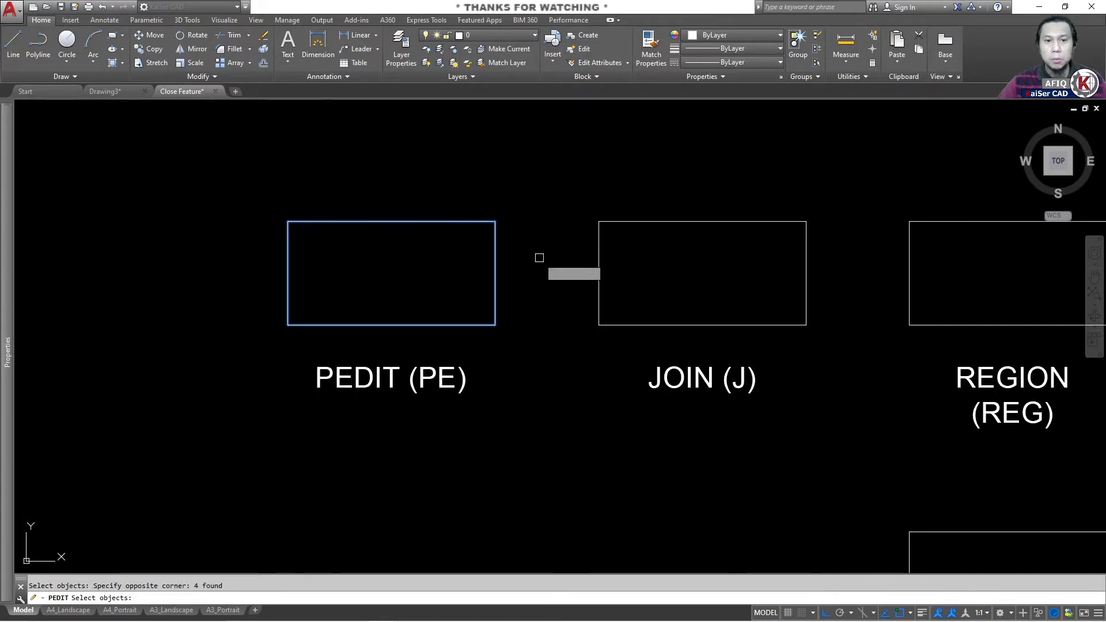
key("Return")
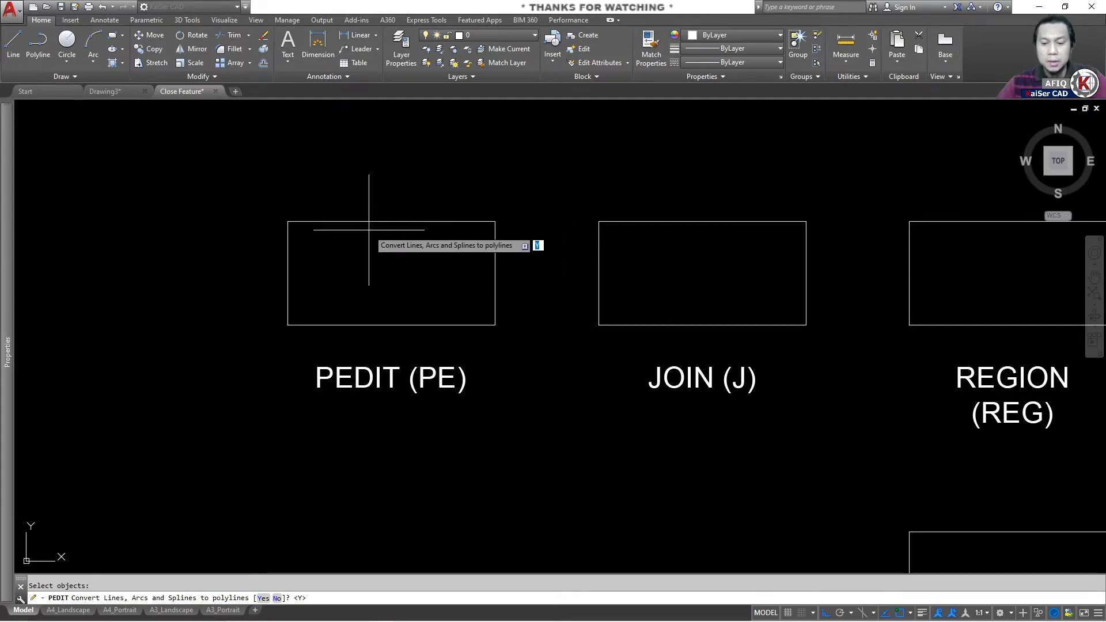
key("Return")
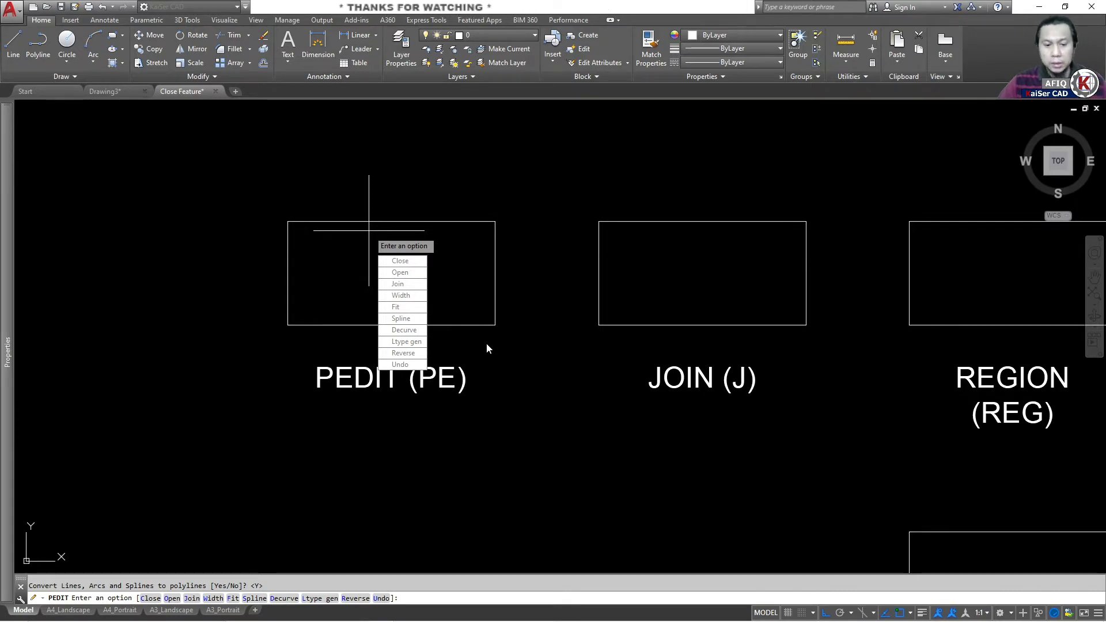
Join the PEDIT (PE) rectangle's segments with a fuzz distance of 0.0000, and check the result by selecting its upper edge.
type("j")
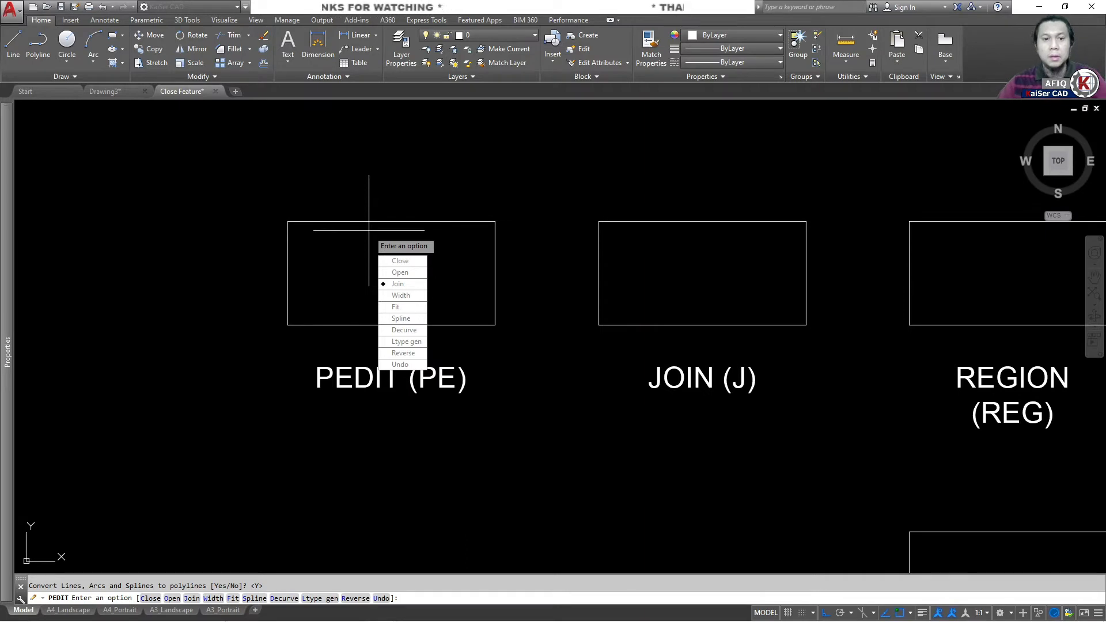
key("Return")
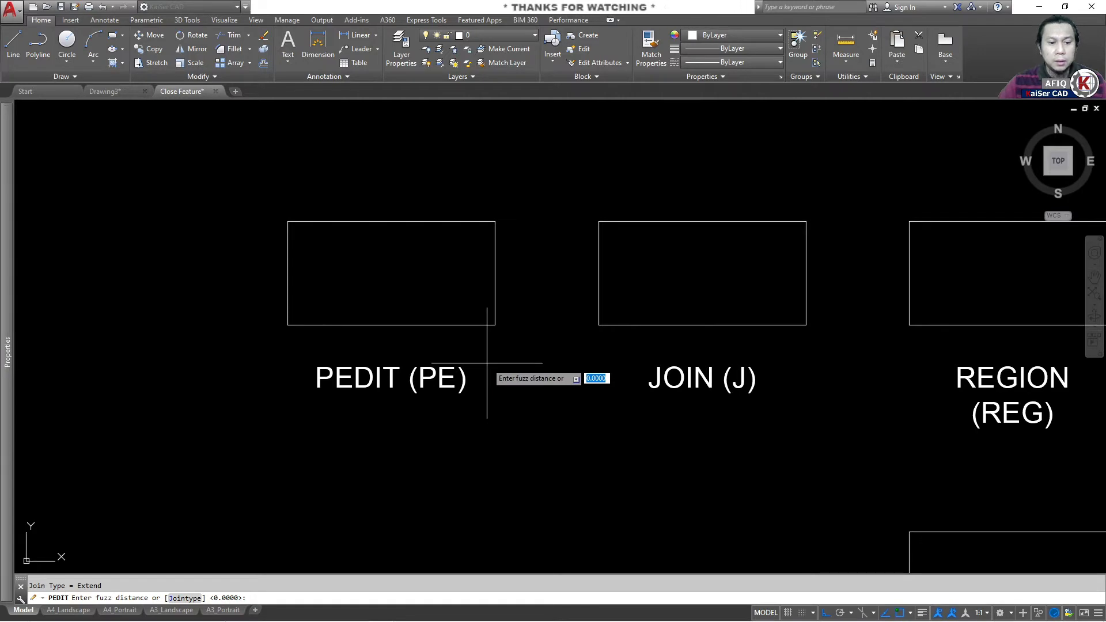
key("Return")
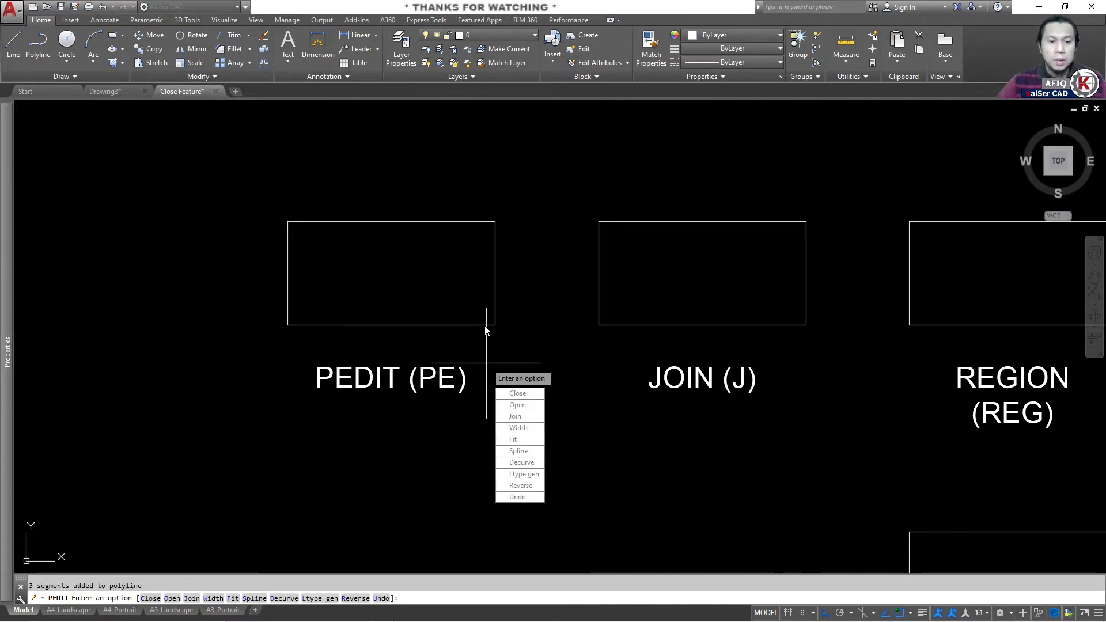
key("Return")
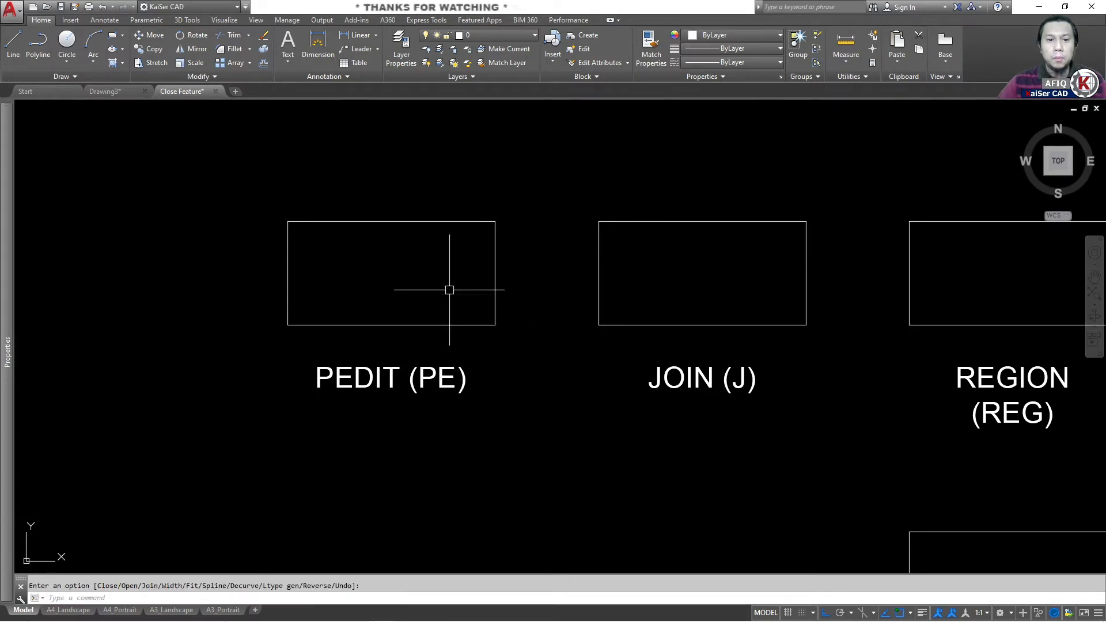
left_click(431, 223)
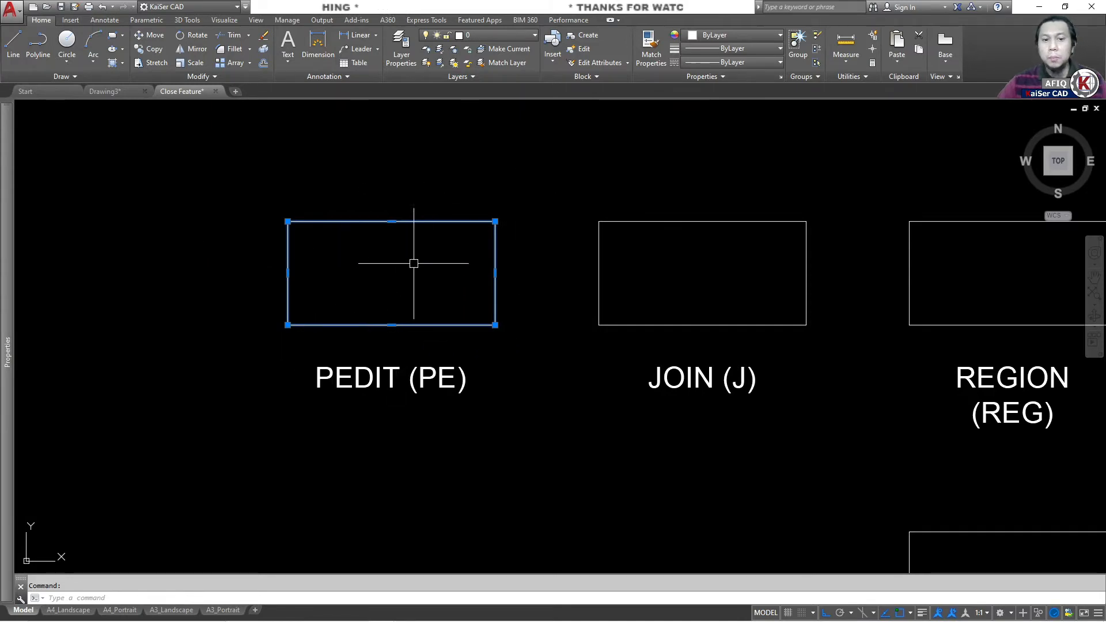
key("Escape")
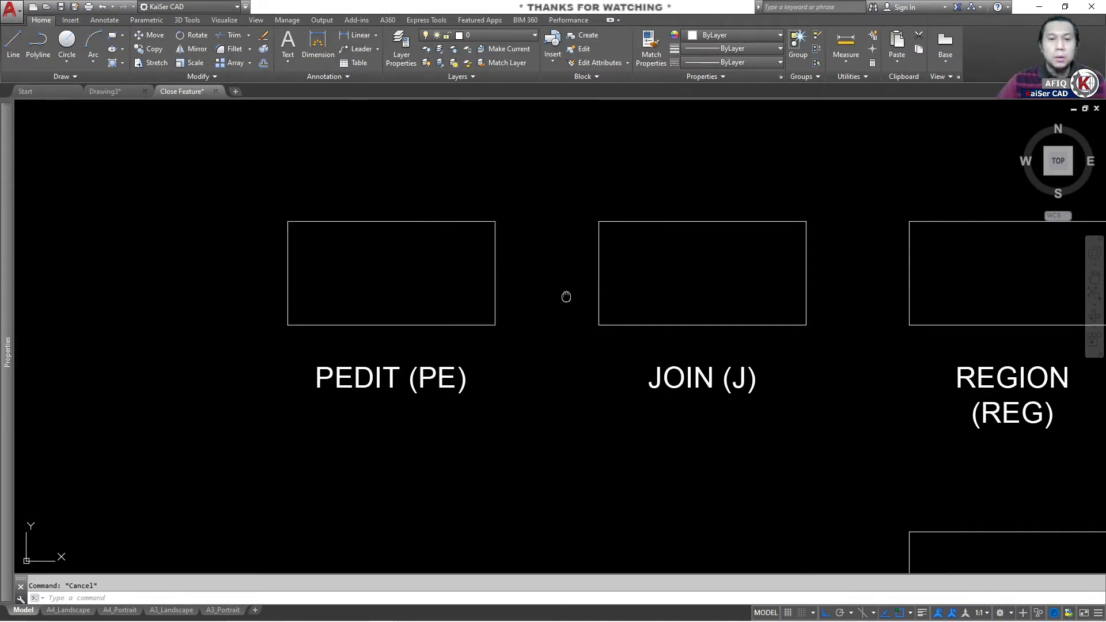
Join the four lines of the JOIN (J) rectangle with JOIN, and check the result by selecting its upper edge.
middle_click_drag(568, 296, 393, 291)
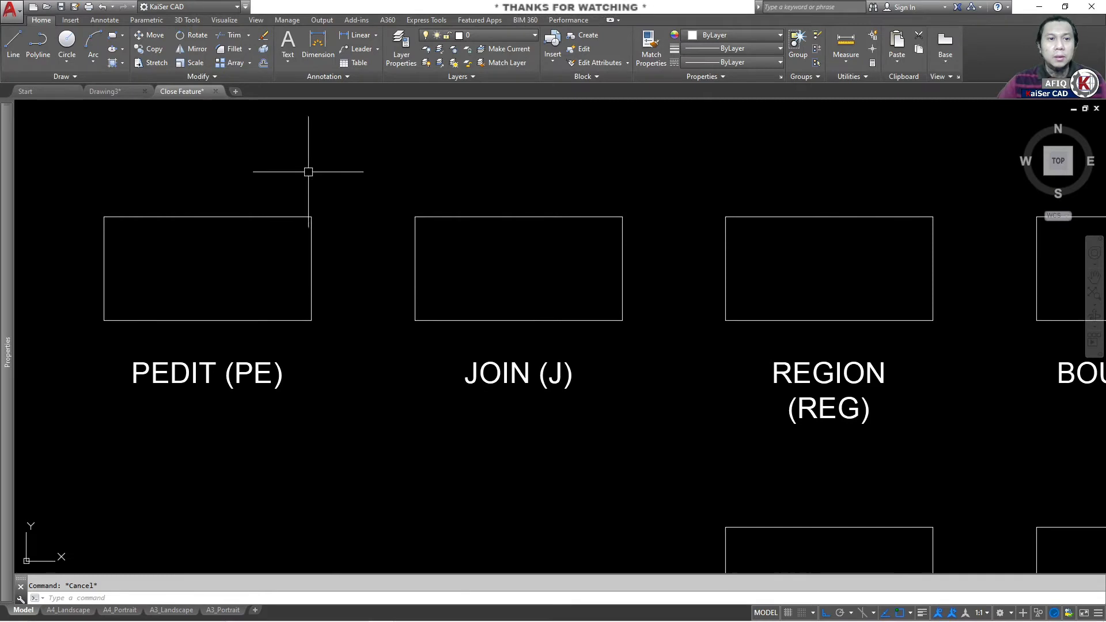
left_click(211, 76)
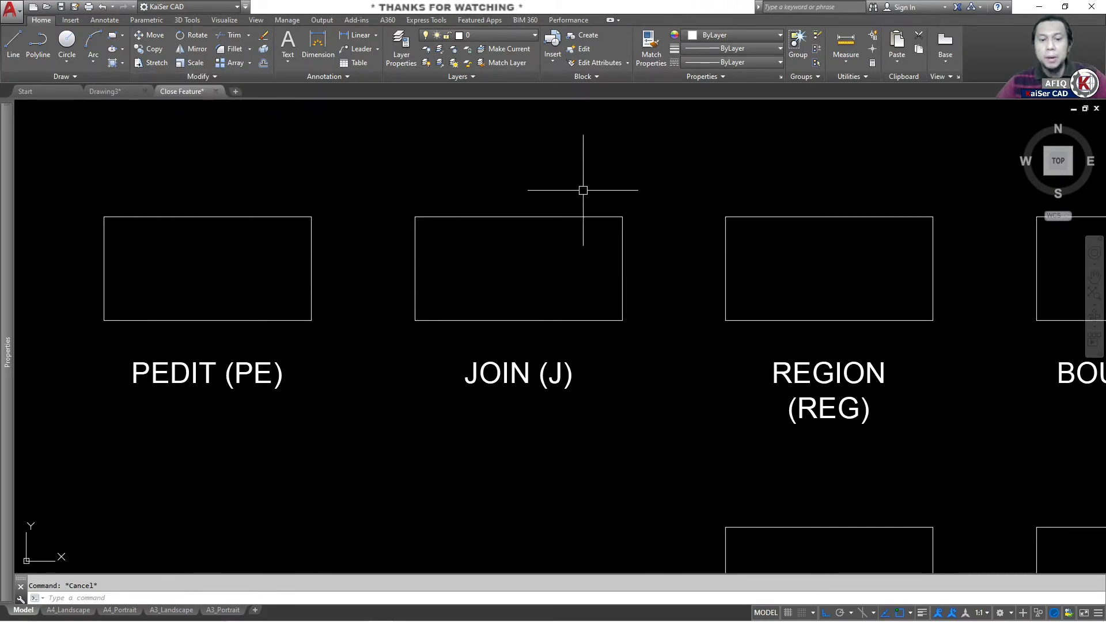
type("j")
key("Return")
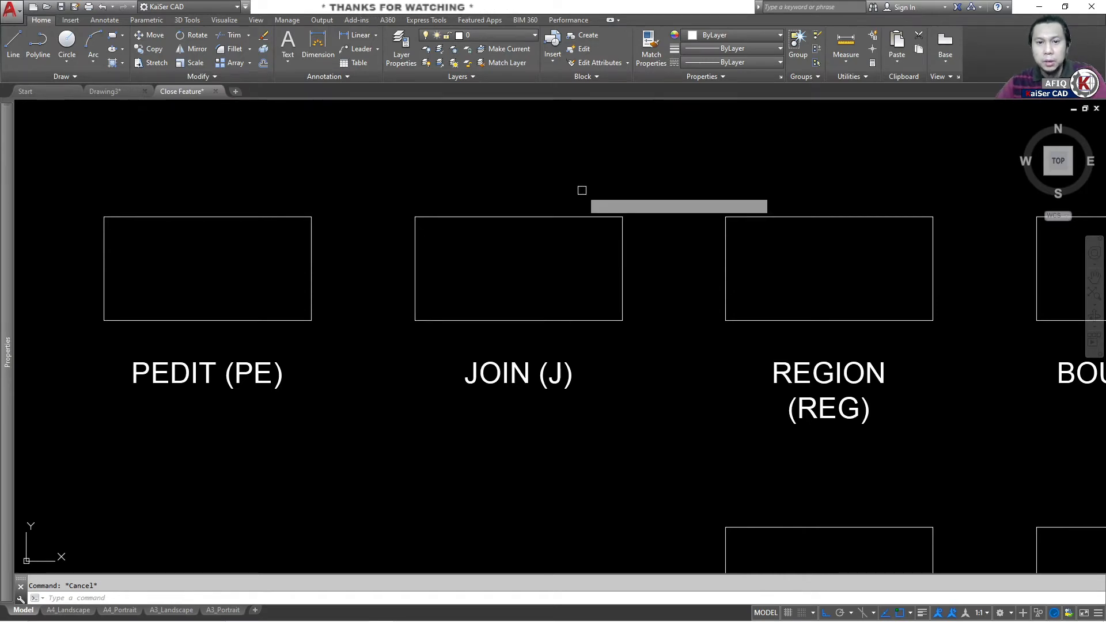
left_click(641, 171)
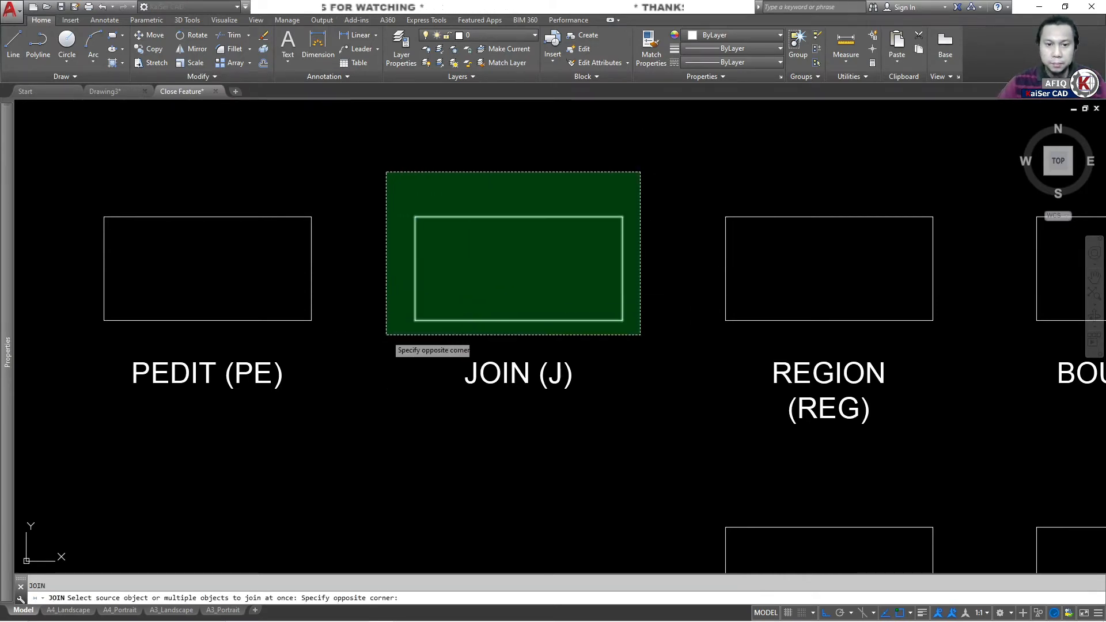
left_click(383, 339)
key("Return")
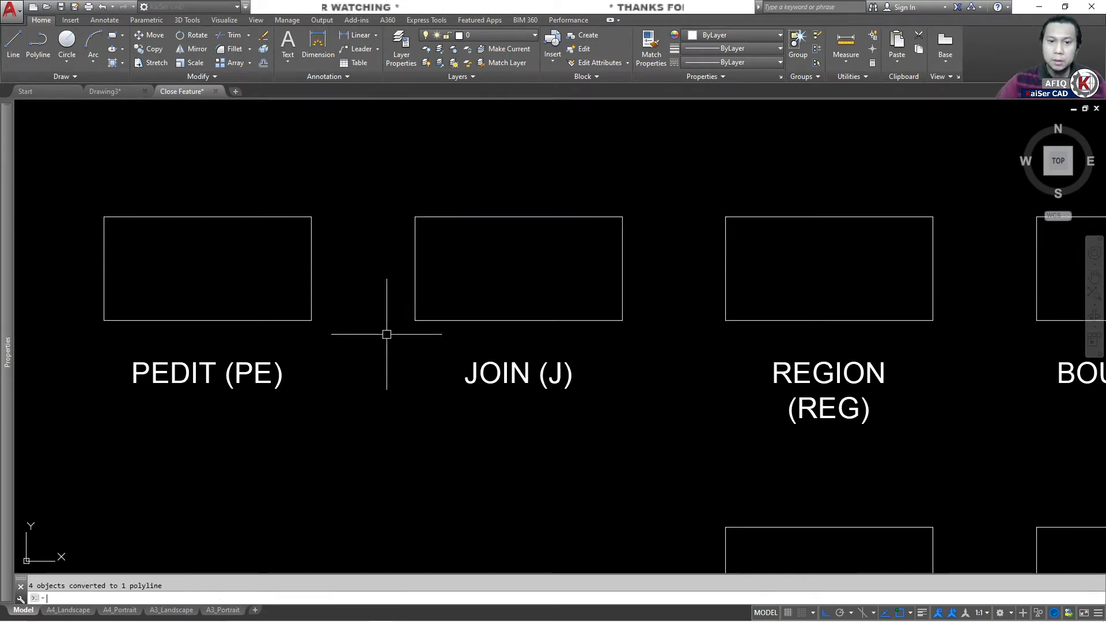
left_click(514, 217)
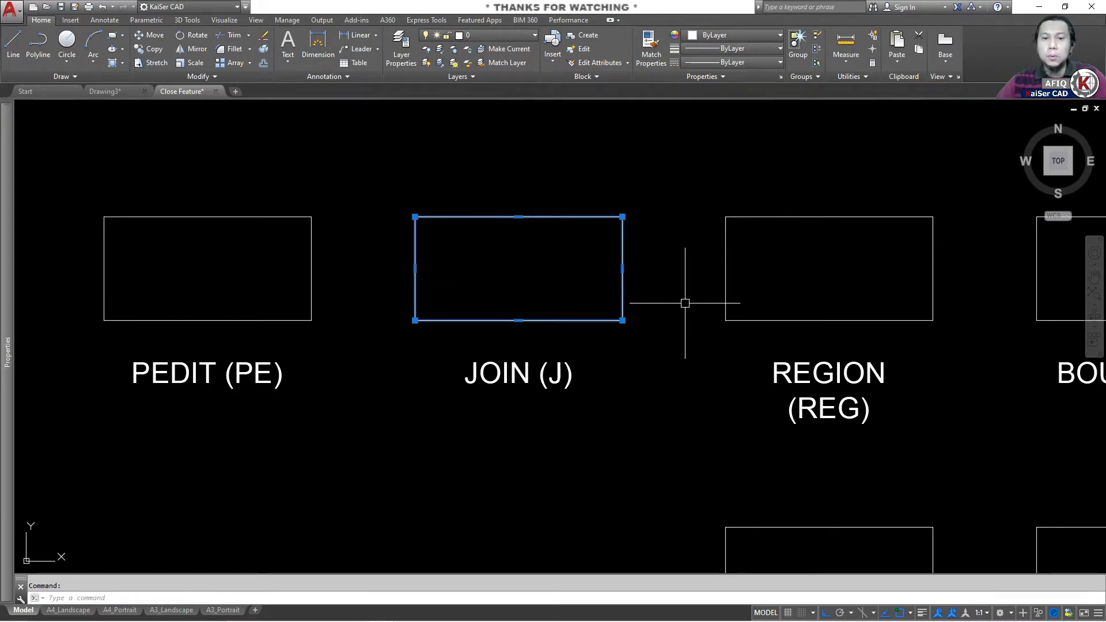
key("Escape")
Convert the four lines of the REGION (REG) rectangle into a region, and check the result by selecting its upper edge.
middle_click_drag(778, 303, 637, 267)
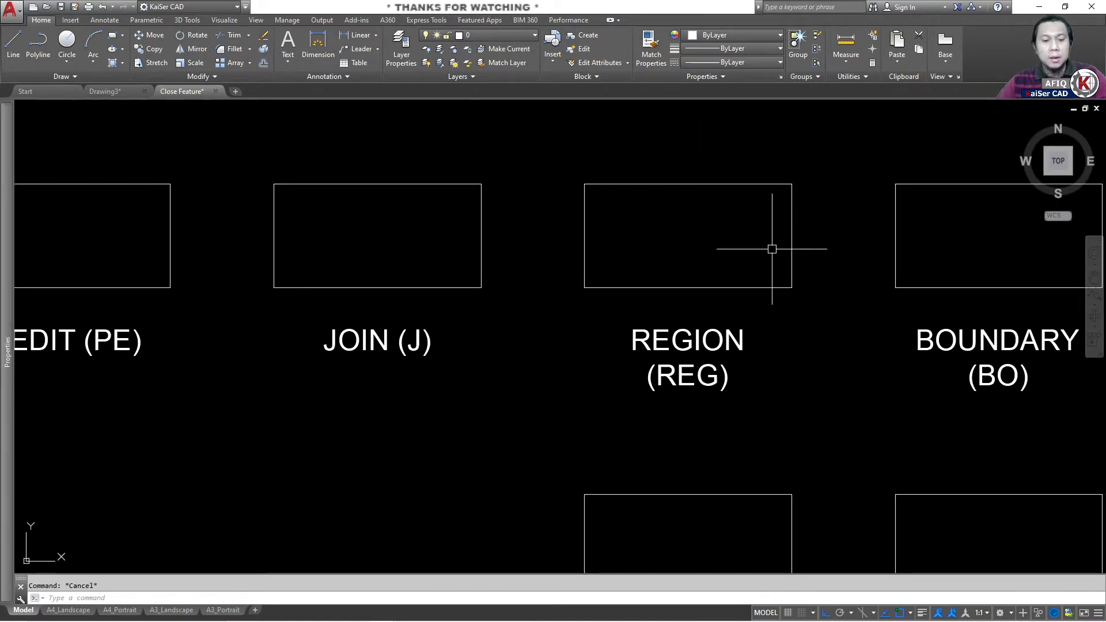
left_click(104, 78)
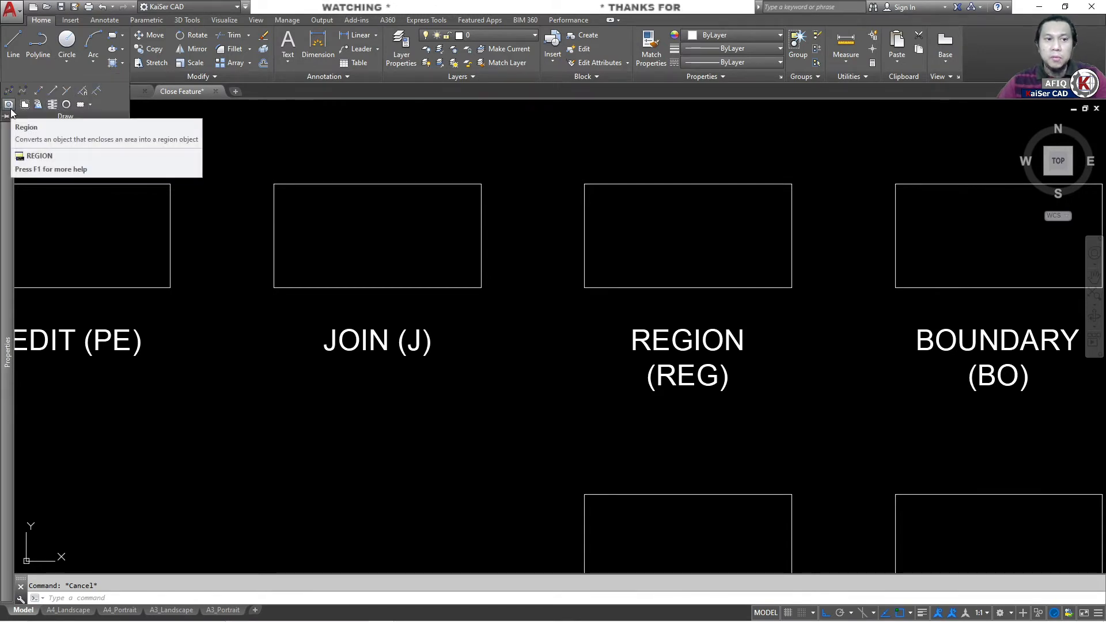
type("RE")
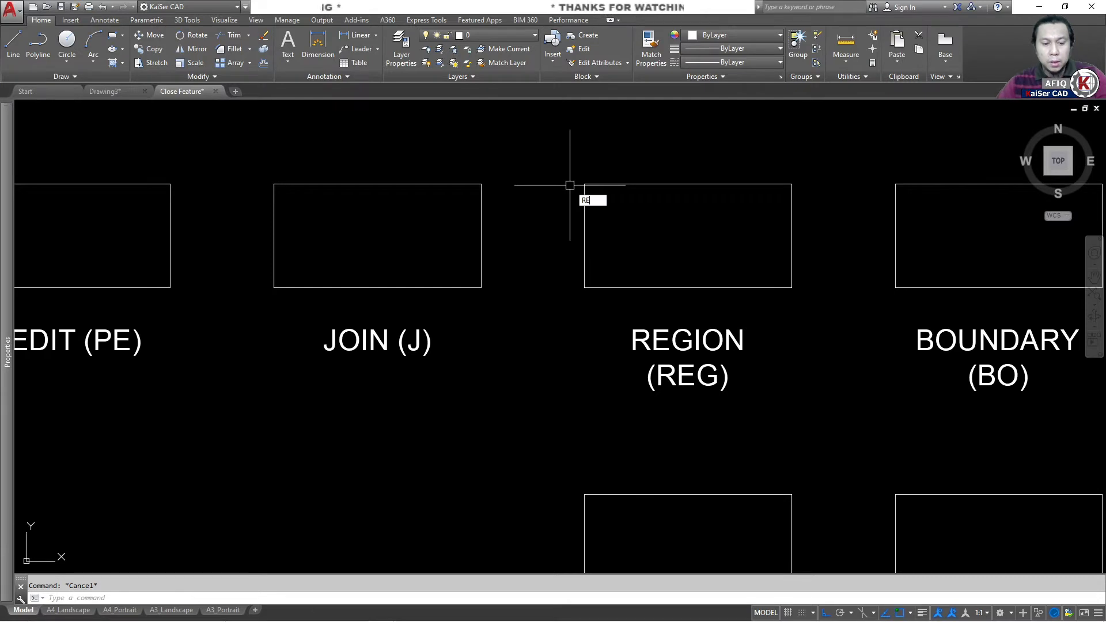
type("G")
key("Return")
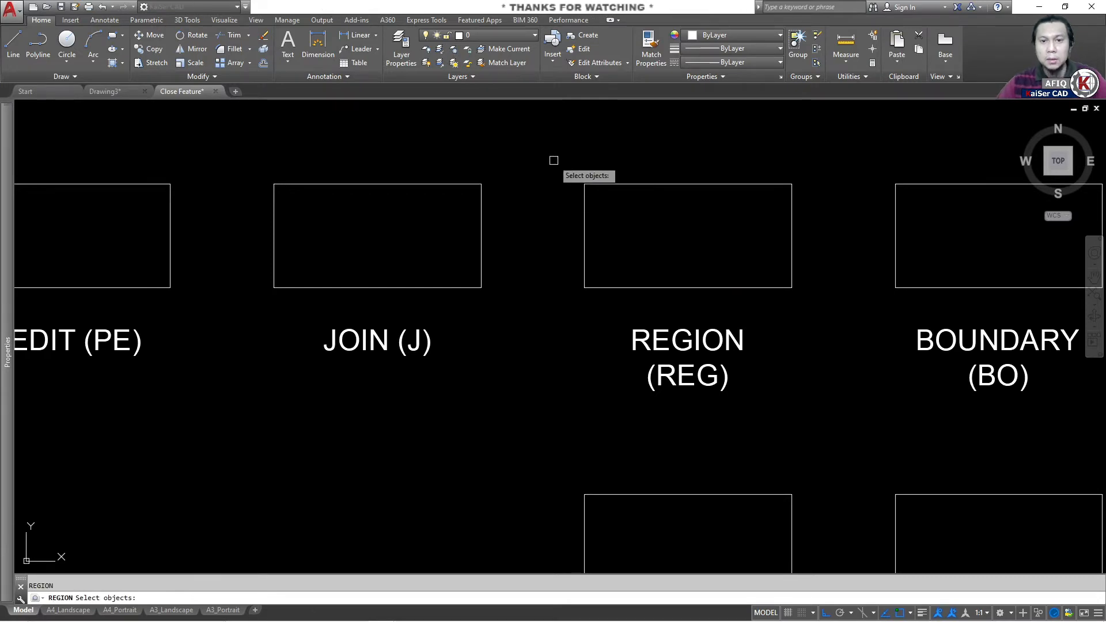
left_click(553, 160)
left_click(828, 287)
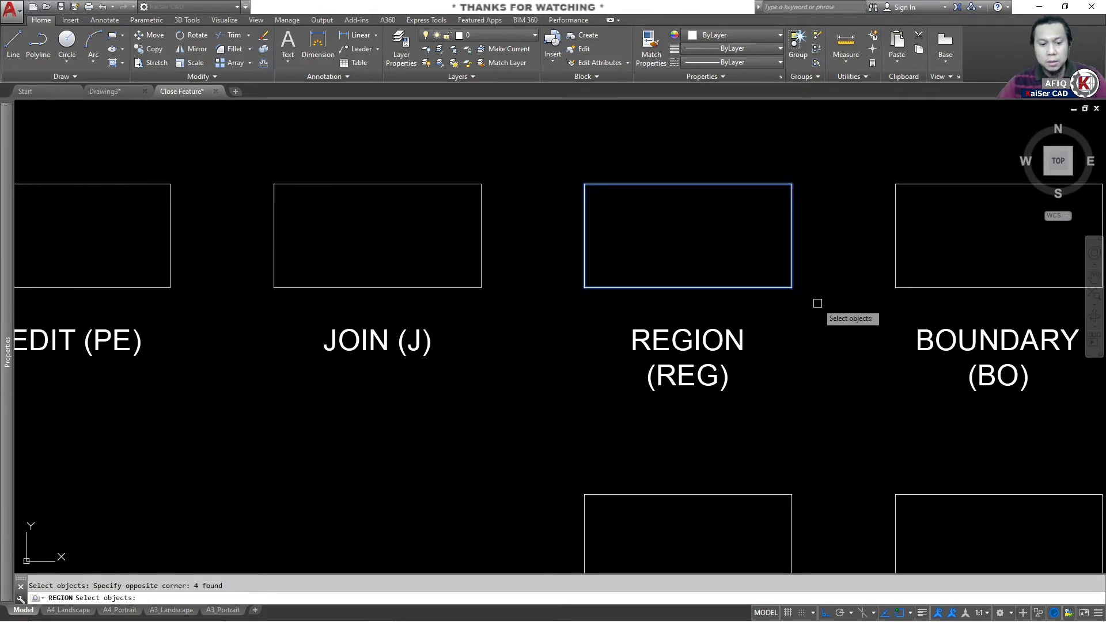
key("Return")
left_click(743, 184)
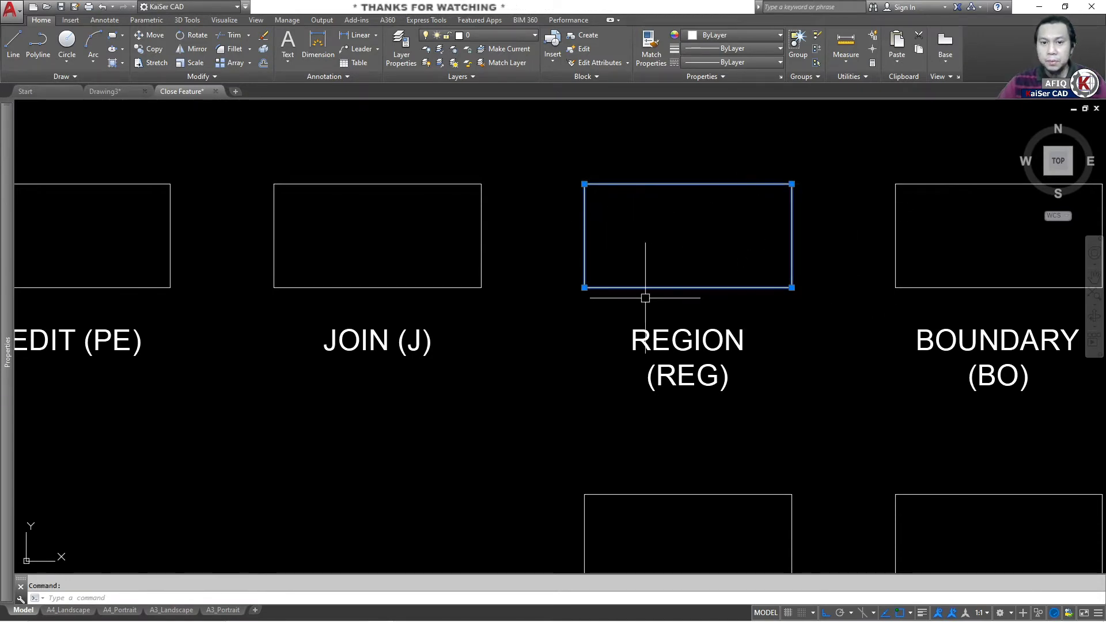
middle_click_drag(760, 253, 579, 246)
key("Escape")
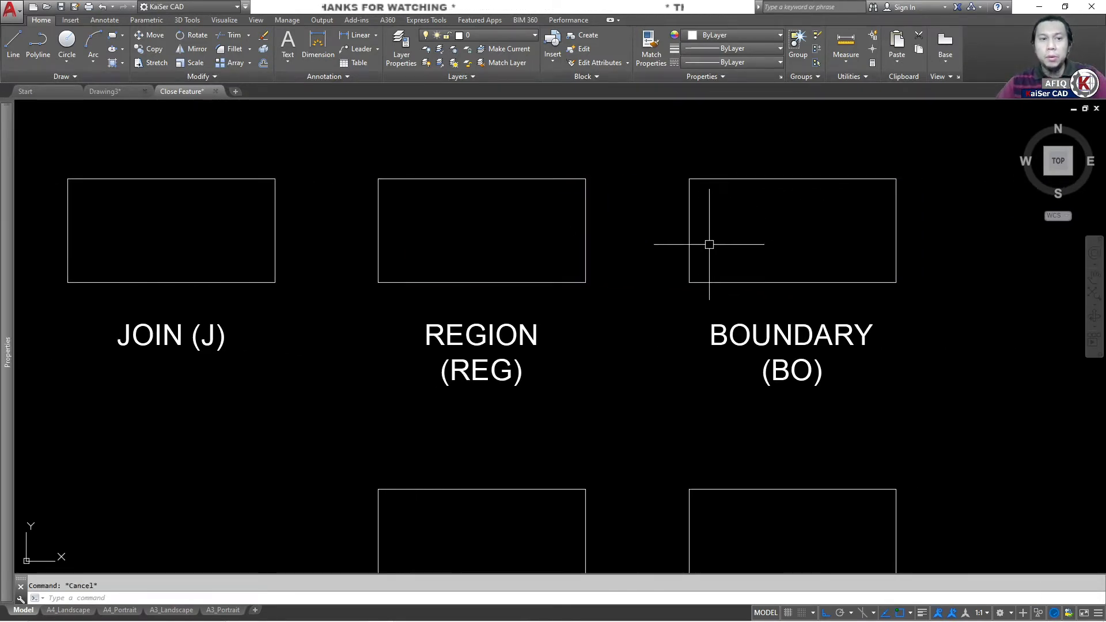
left_click(122, 62)
left_click(142, 128)
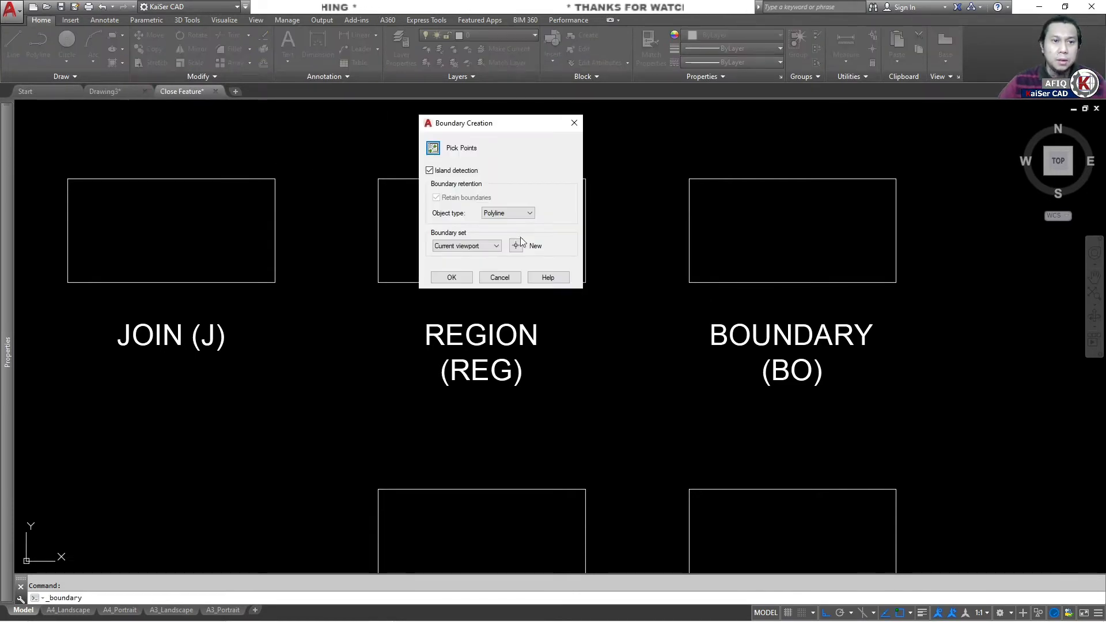
left_click(574, 123)
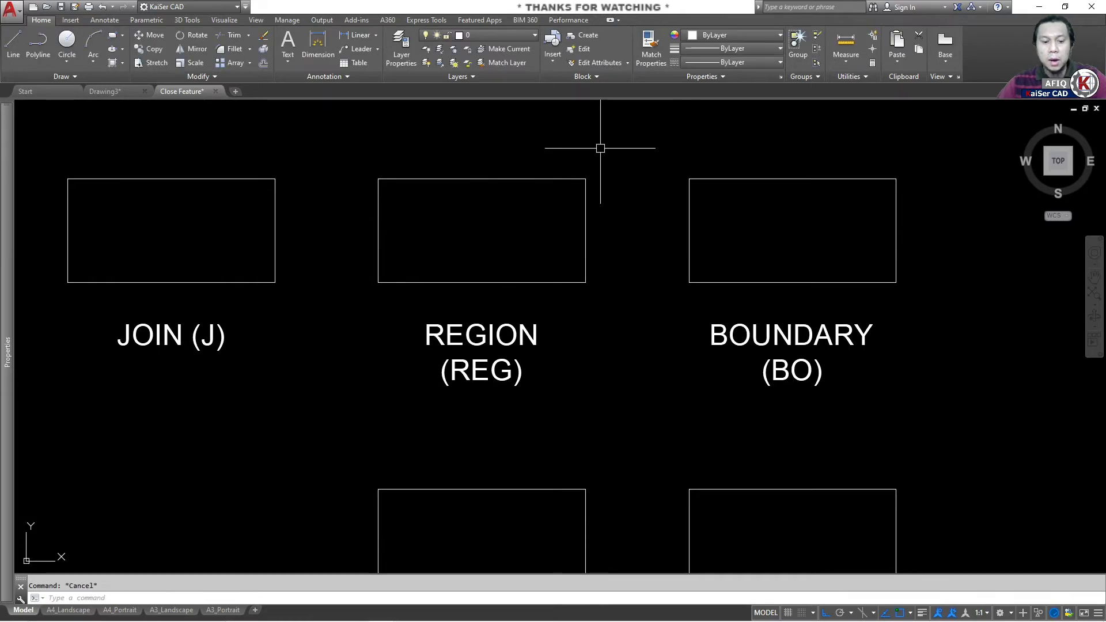
Create a polyline boundary from a point inside the BOUNDARY (BO) rectangle, using BOUNDARY with object type Polyline.
type("BO")
key("Return")
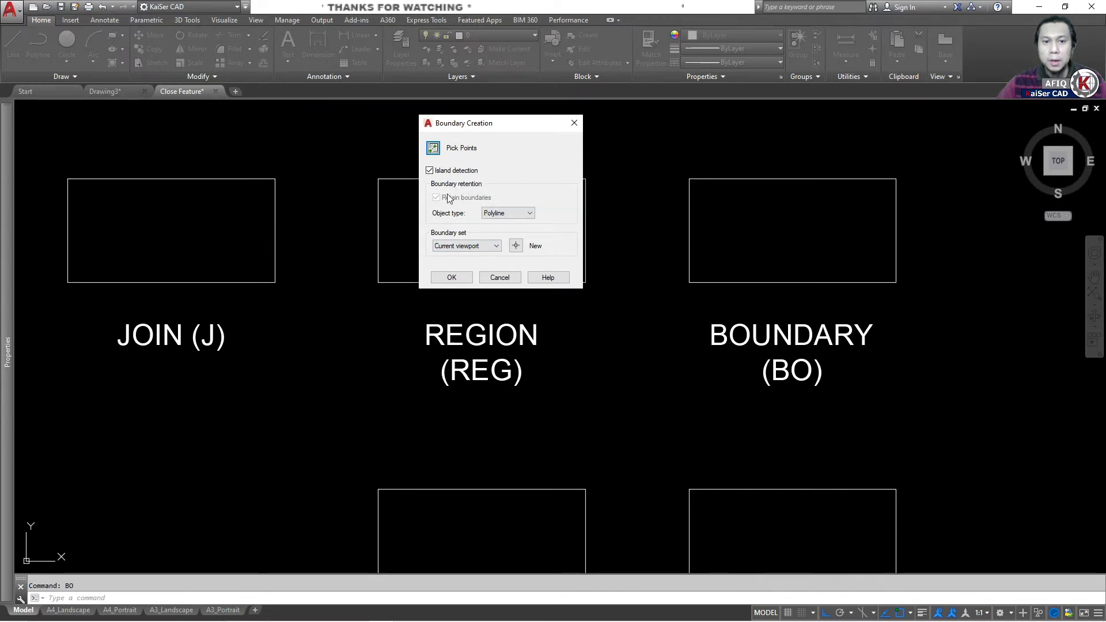
left_click(518, 213)
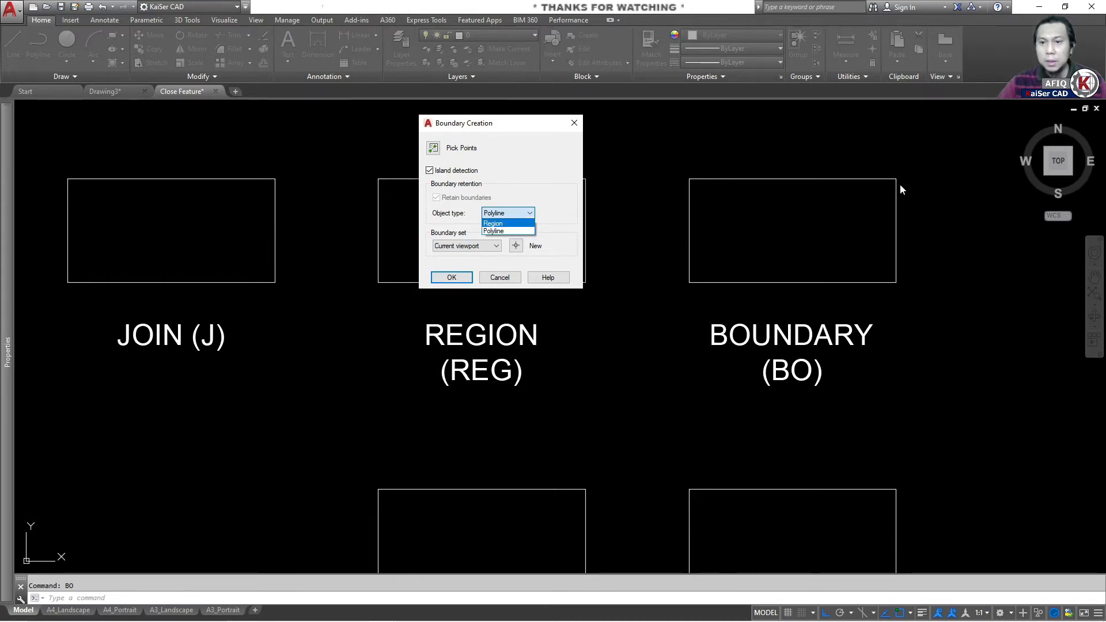
left_click(510, 122)
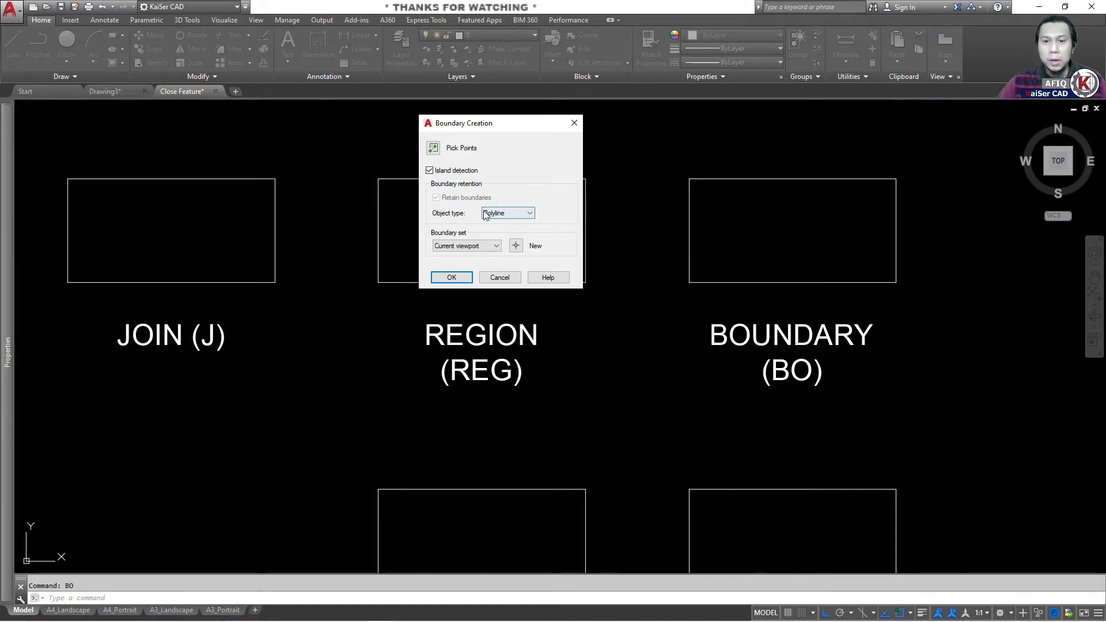
left_click(451, 277)
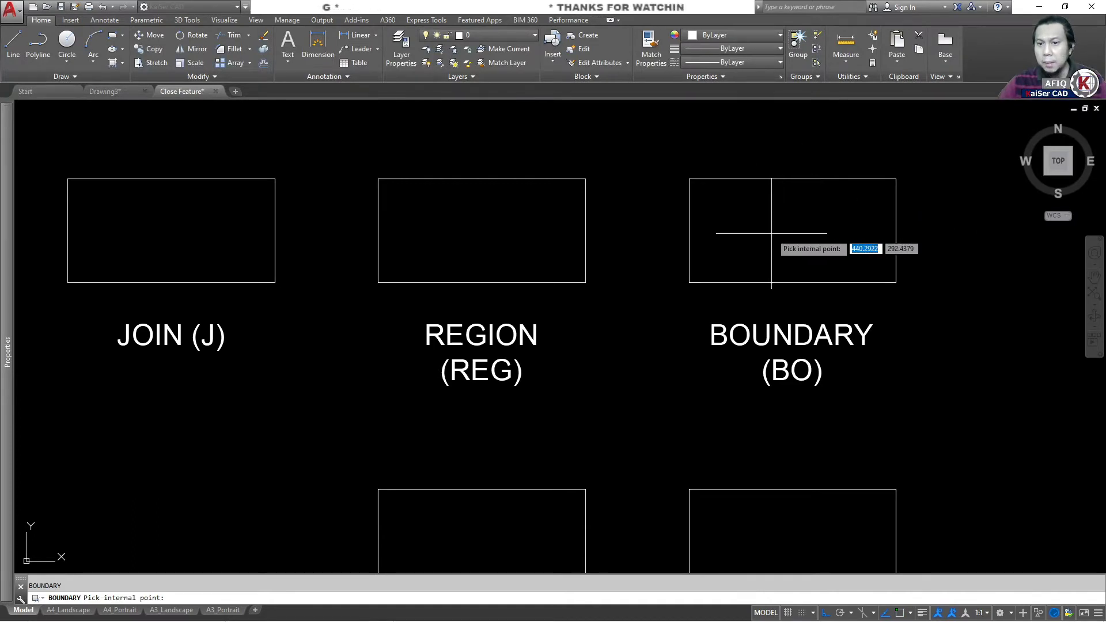
left_click(799, 226)
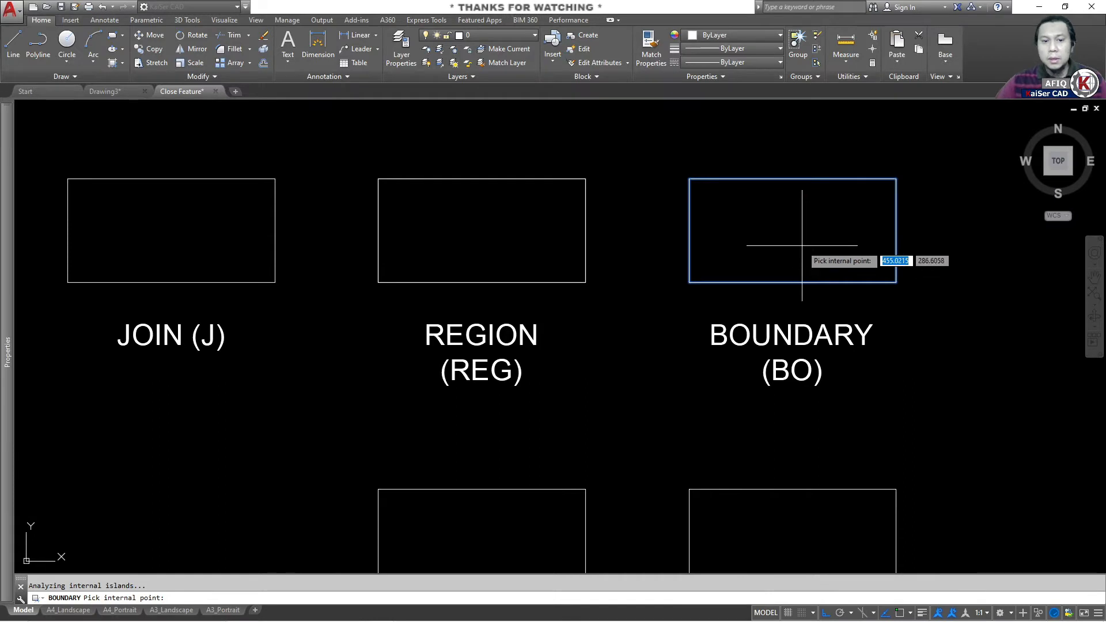
key("Return")
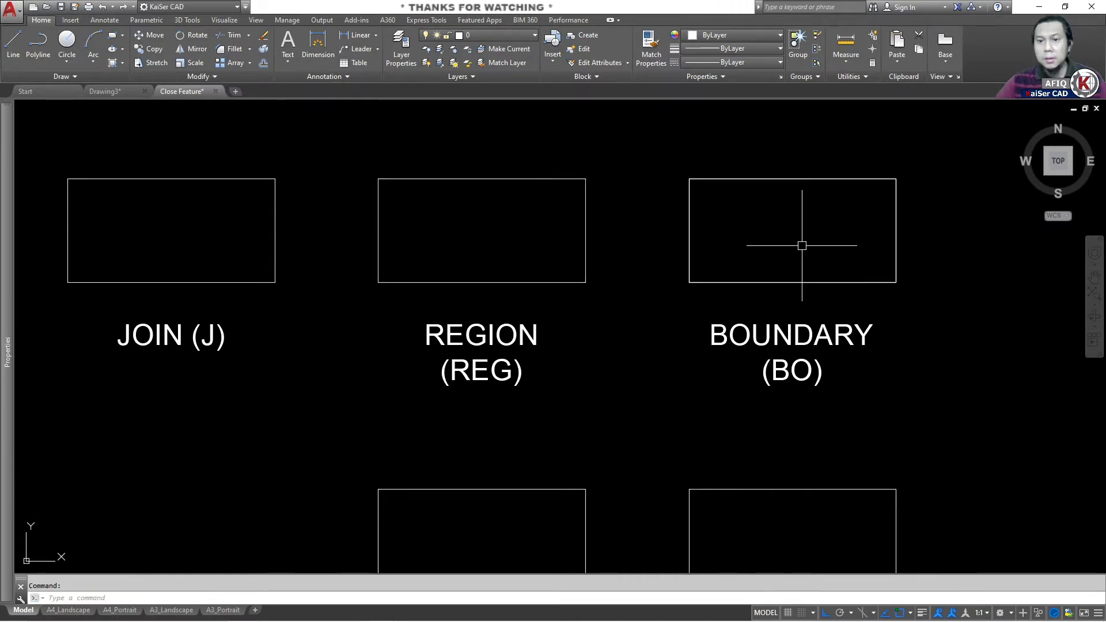
Move the new boundary polyline about 153 units horizontally to the right of the BOUNDARY (BO) rectangle.
middle_click_drag(804, 250, 663, 239)
scroll(673, 257, "down", 5)
scroll(676, 247, "up", 3)
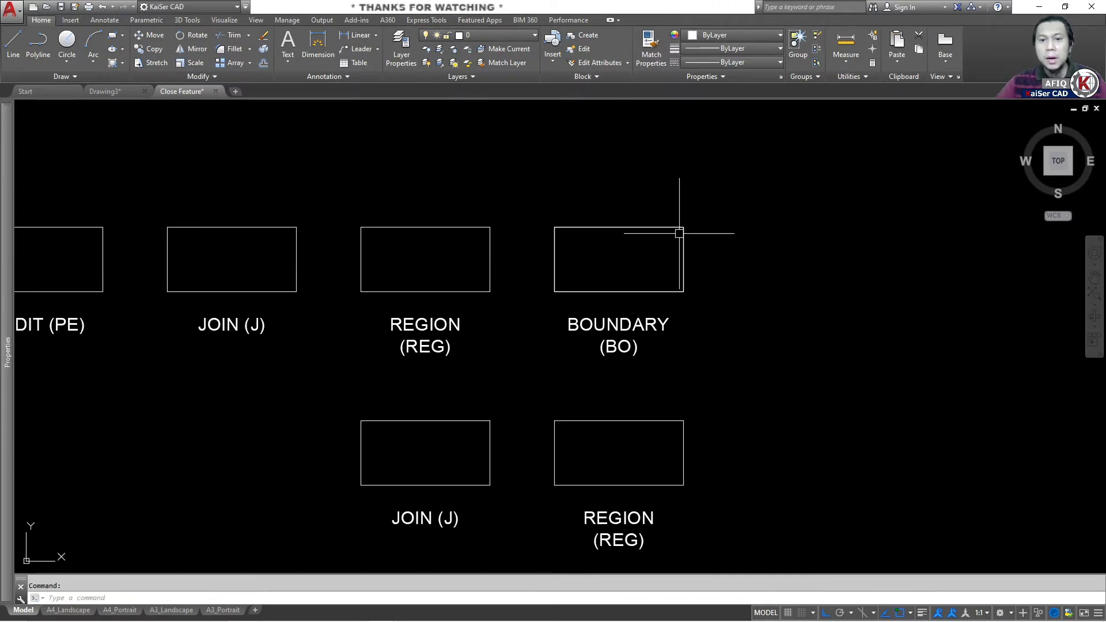
key("Return")
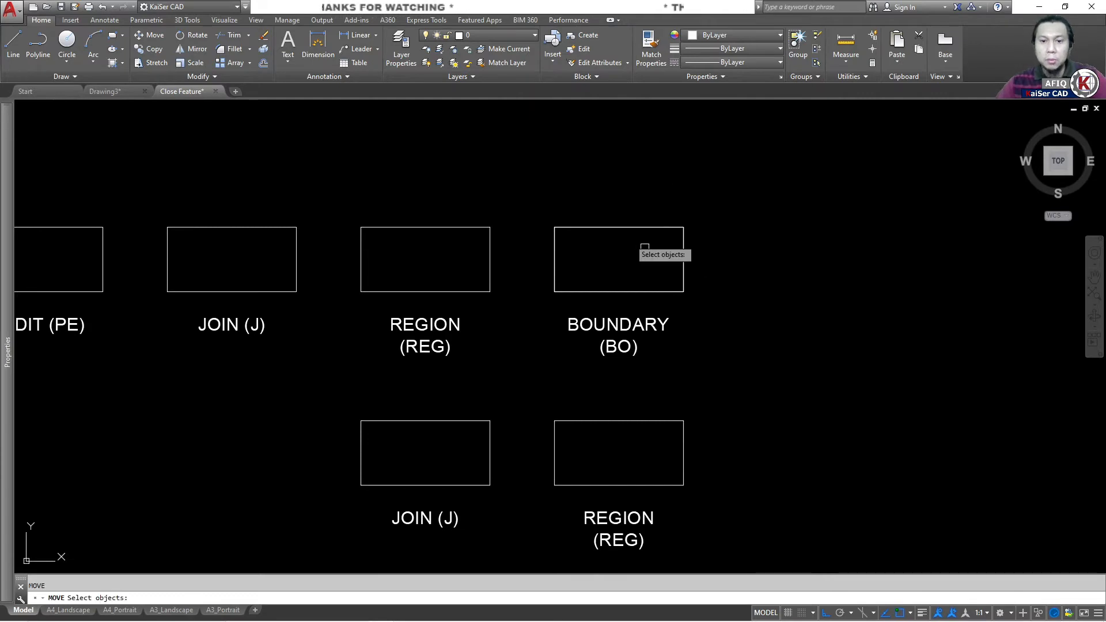
left_click(617, 227)
key("Return")
left_click(626, 195)
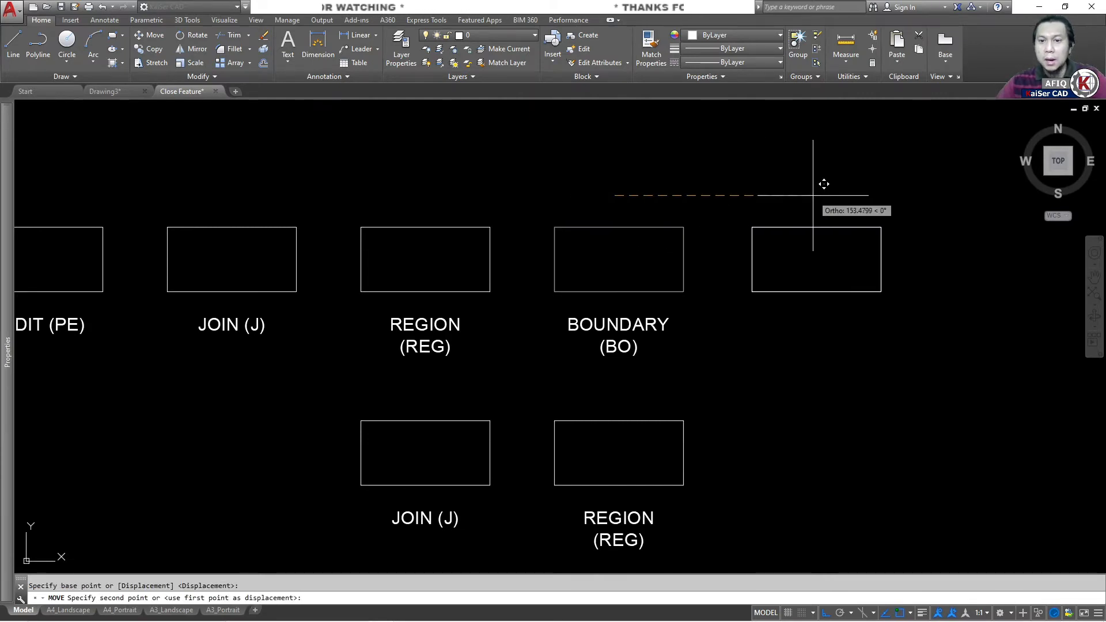
left_click(824, 193)
key("Escape")
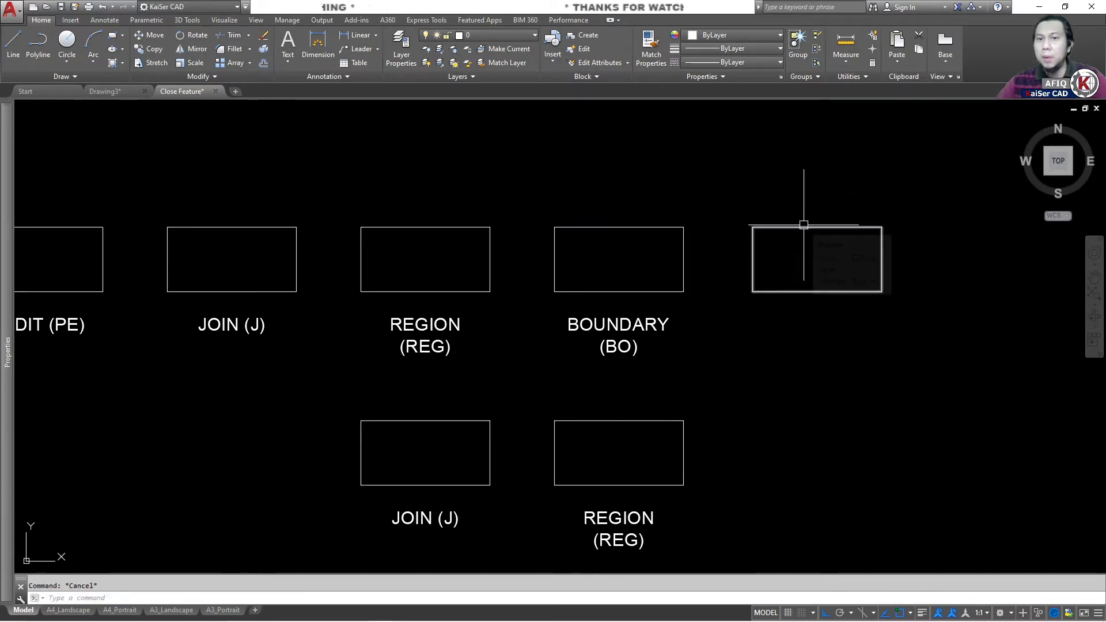
Compare the moved boundary polyline with the original BOUNDARY (BO) rectangle by selecting the polyline and each of the four original lines.
left_click(805, 226)
key("Escape")
left_click(634, 219)
left_click(608, 235)
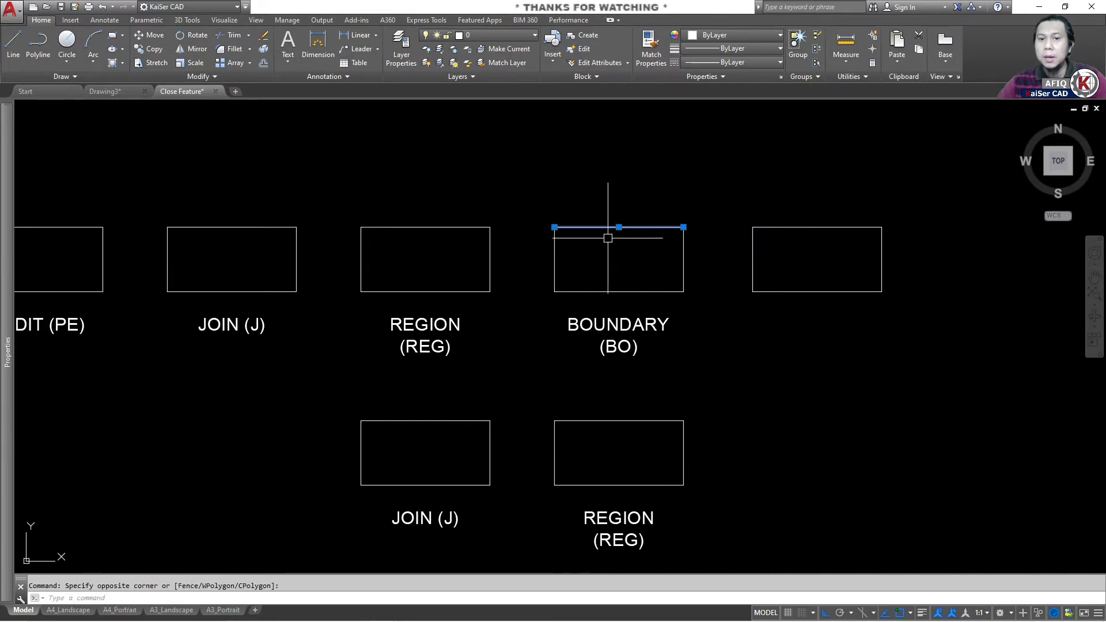
left_click(570, 254)
left_click(551, 258)
left_click(620, 292)
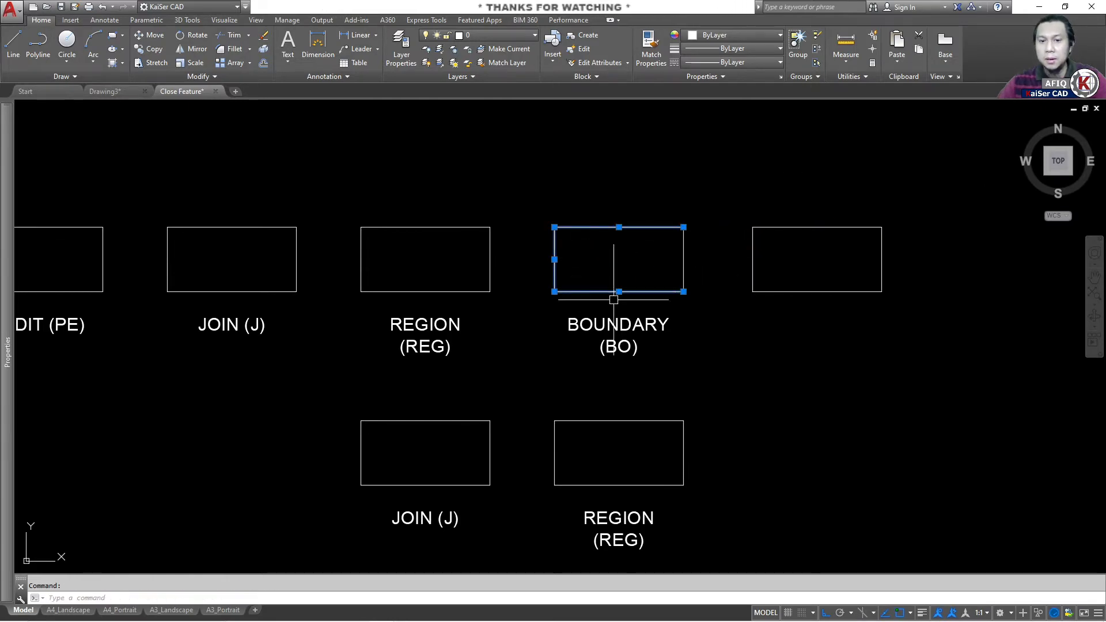
left_click(700, 252)
left_click(656, 254)
key("Escape")
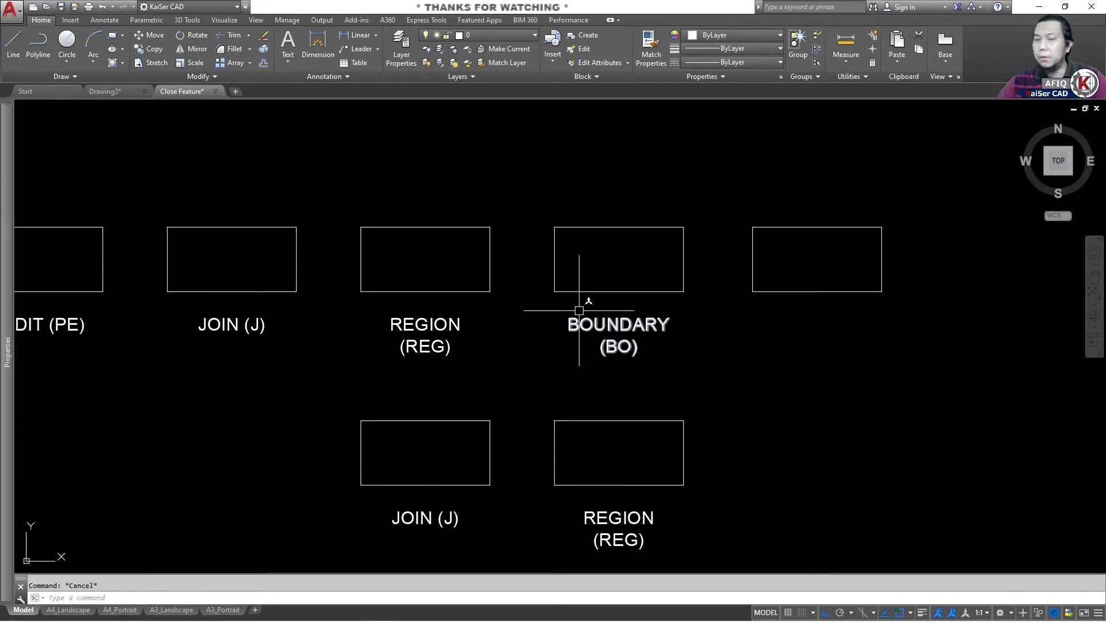
Check the upper-row PEDIT (PE) and JOIN (J) rectangles by selecting both profiles, and clear the selection.
middle_click_drag(530, 246, 591, 232)
scroll(591, 232, "down", 2)
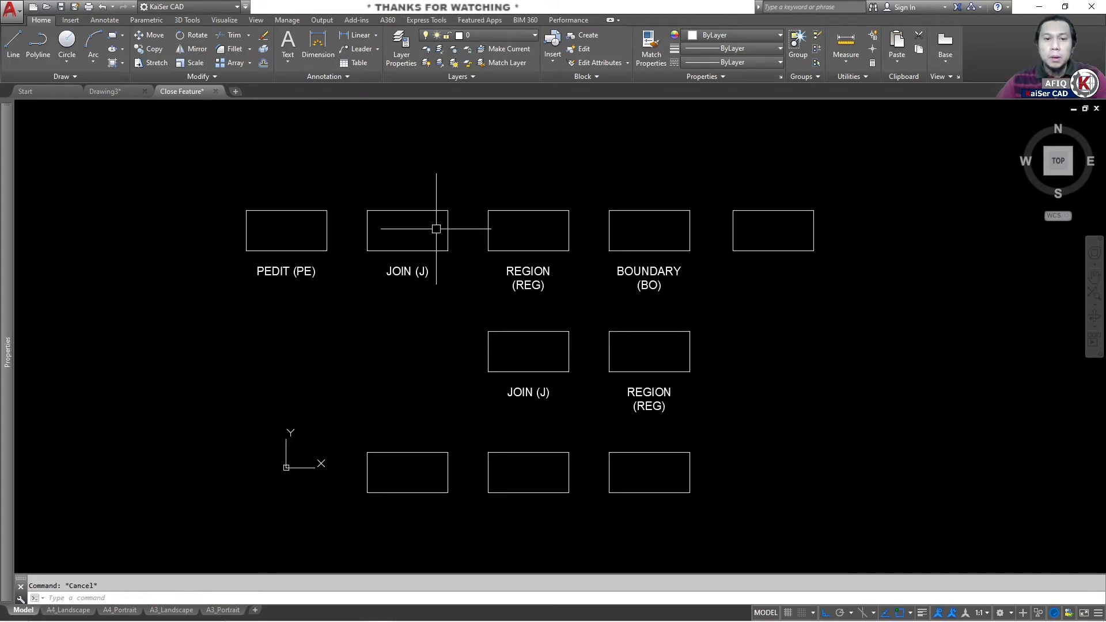
left_click(326, 239)
left_click(367, 246)
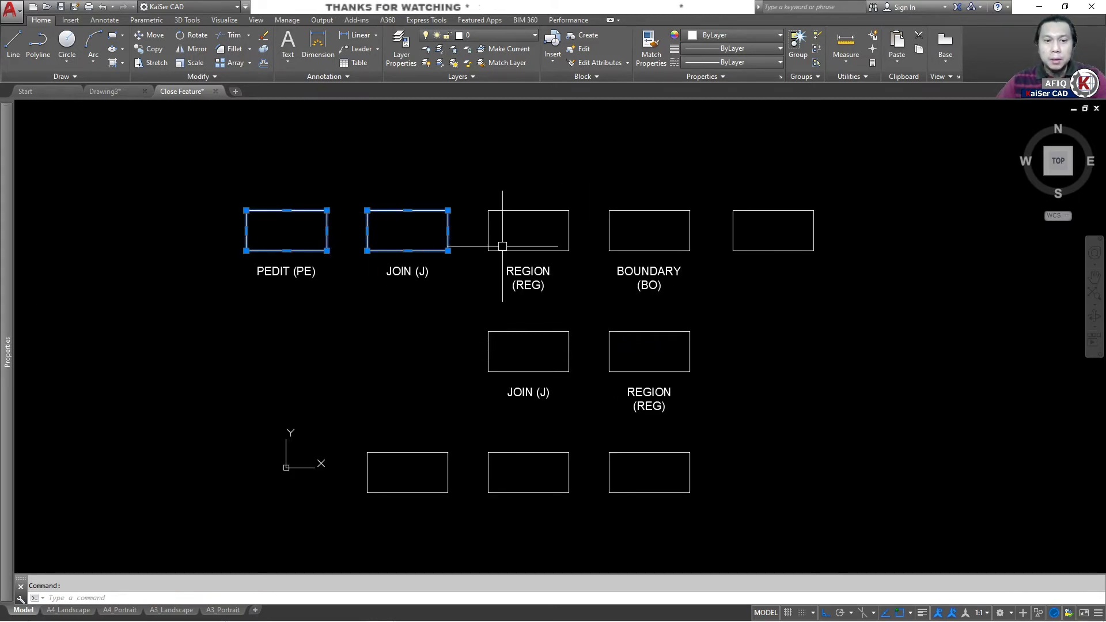
key("Escape")
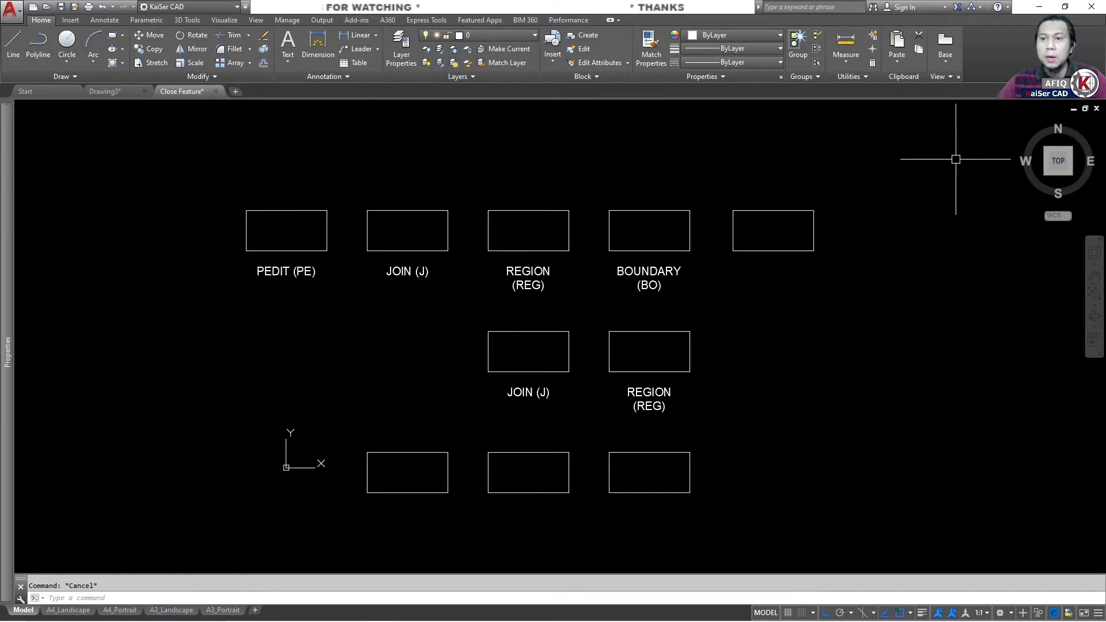
In an isometric view, extrude the upper-row PEDIT, JOIN and REGION profiles and the moved boundary polyline upward together.
left_click(1022, 123)
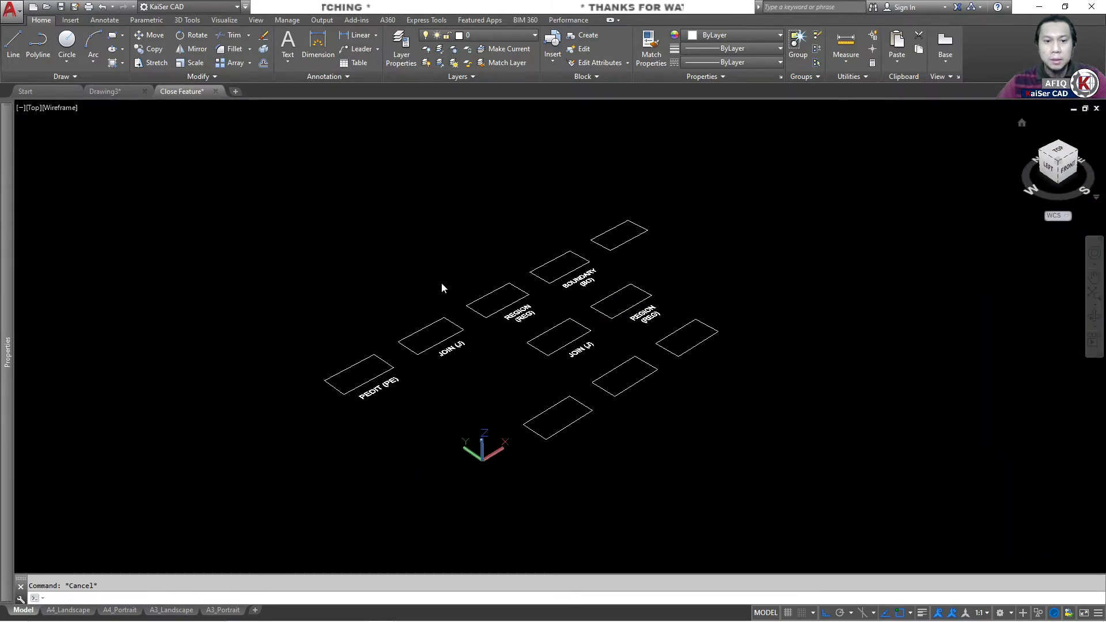
key("Escape")
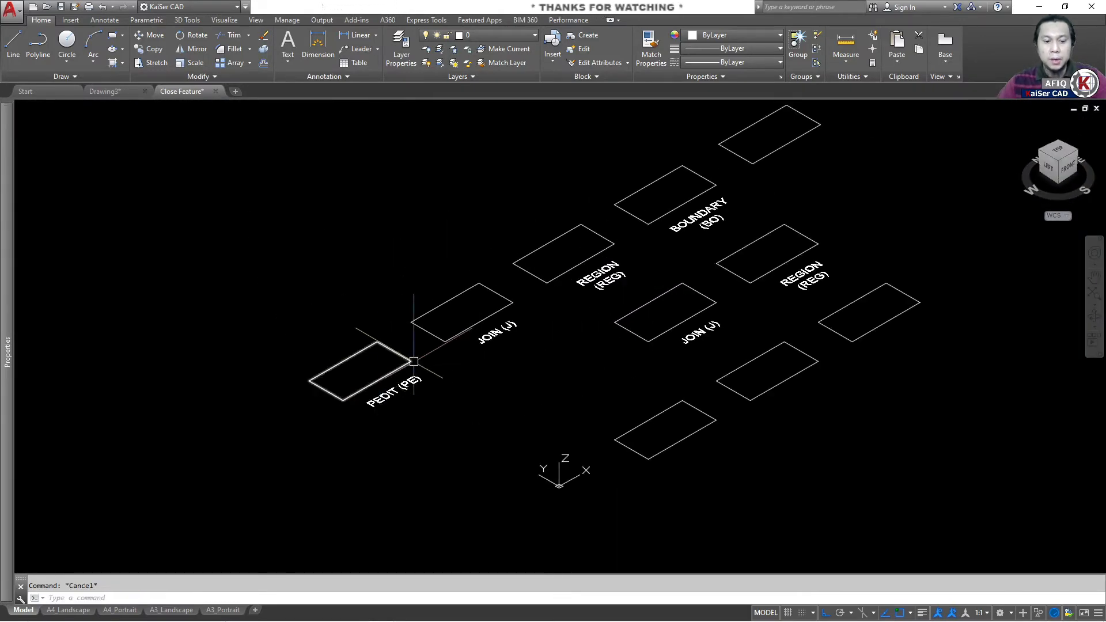
type("EXT")
key("Return")
left_click(396, 351)
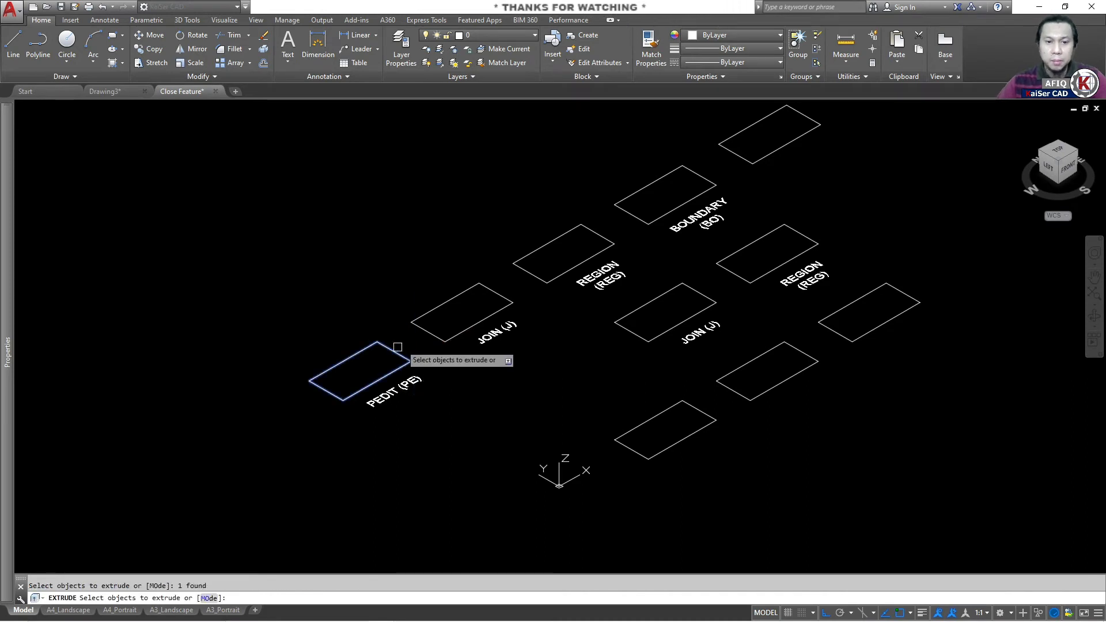
left_click(431, 330)
left_click(536, 275)
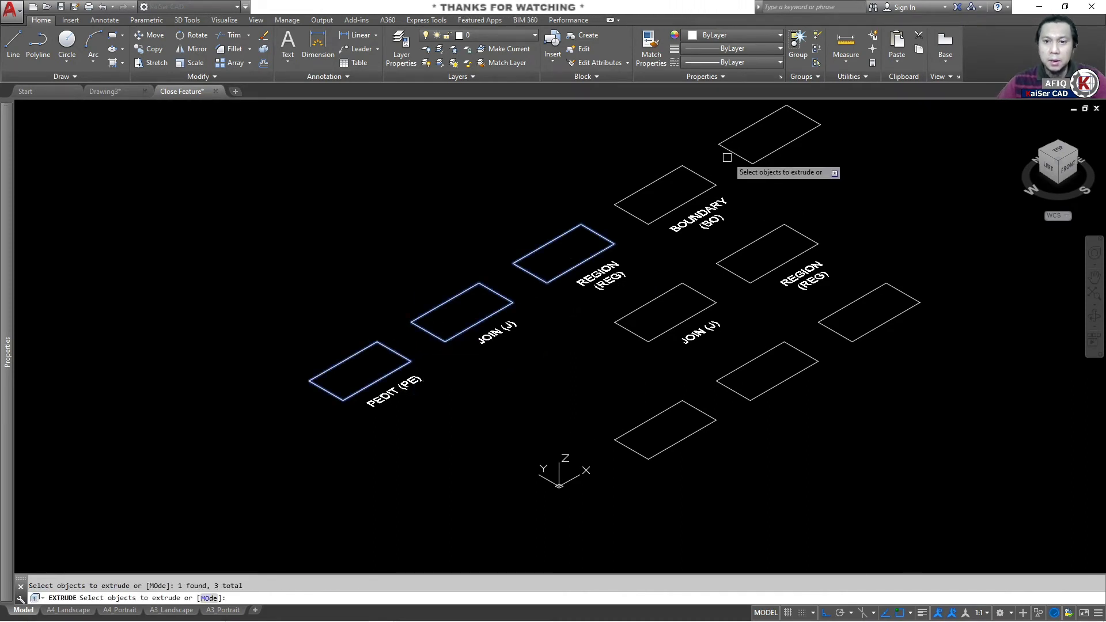
left_click(720, 148)
key("Return")
middle_click_drag(590, 195, 611, 281)
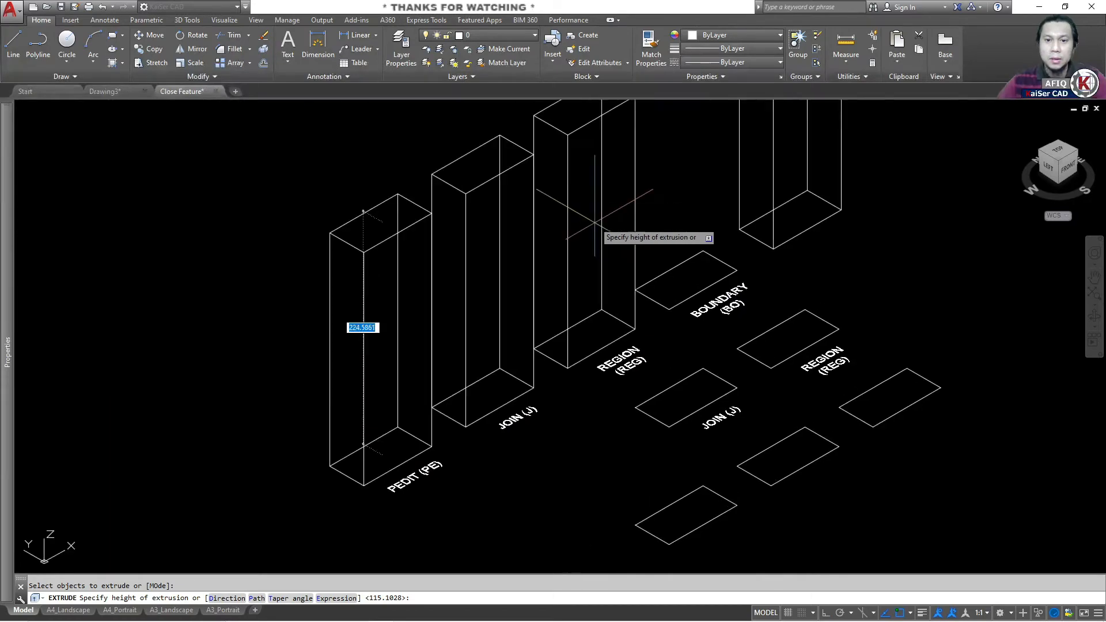
scroll(575, 300, "down", 2)
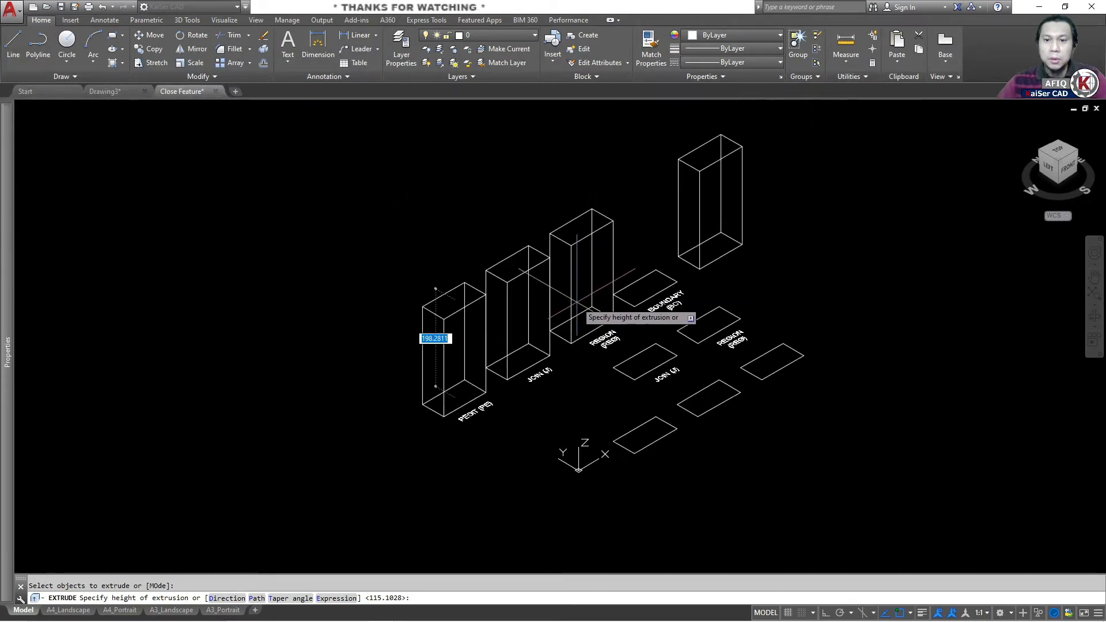
left_click(569, 305)
scroll(593, 328, "up", 4)
scroll(596, 331, "down", 4)
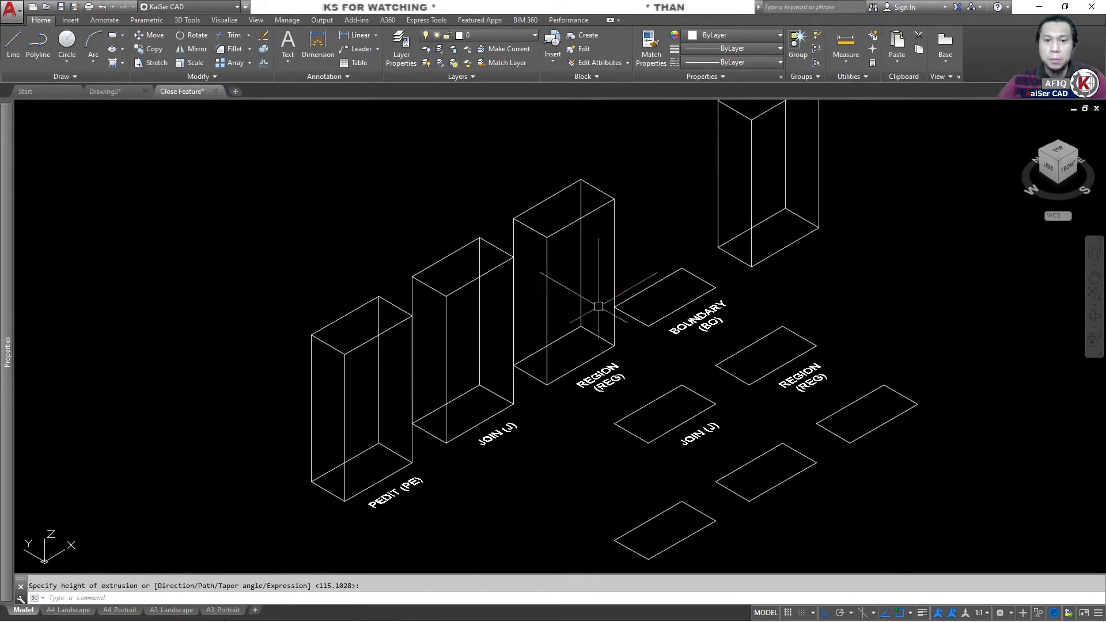
Show the four extruded profiles in the Realistic visual style, and undo the style change.
left_click(100, 108)
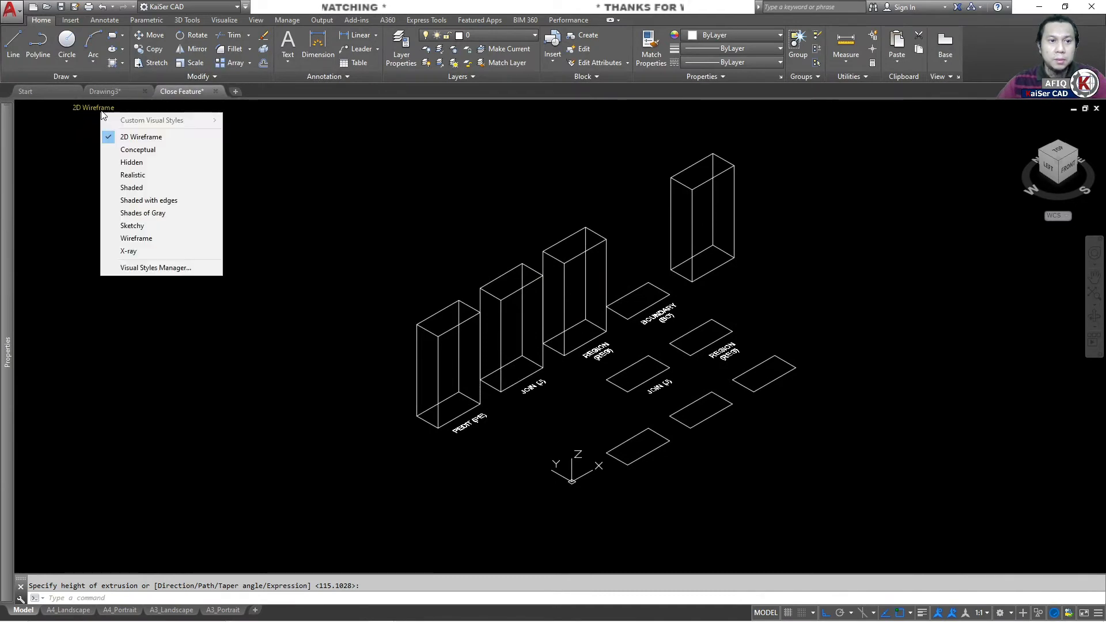
left_click(144, 177)
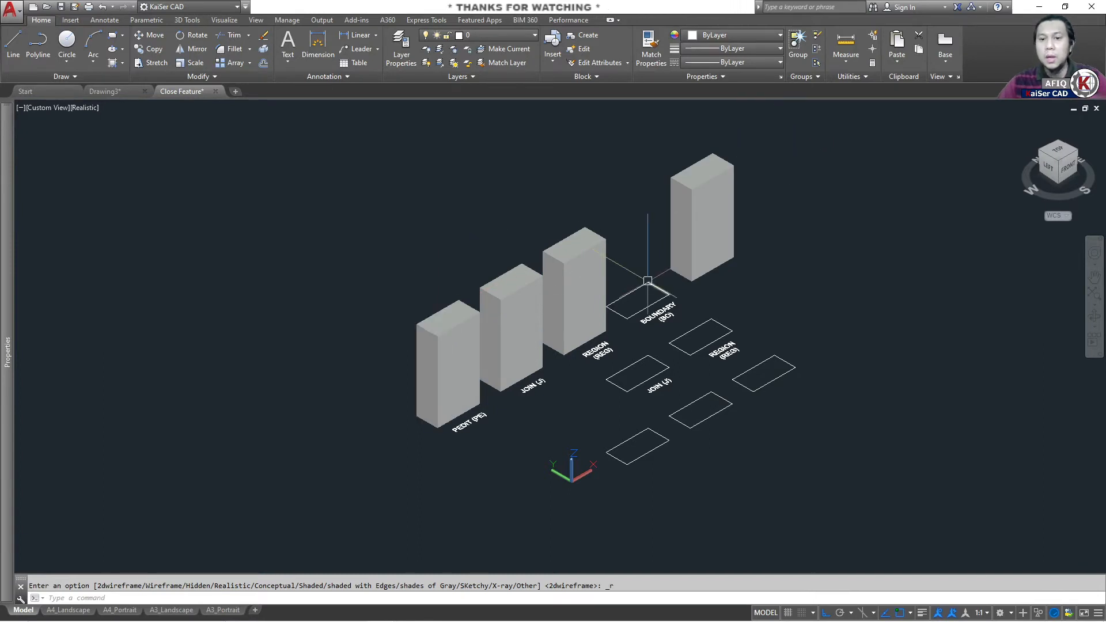
key("ctrl+z")
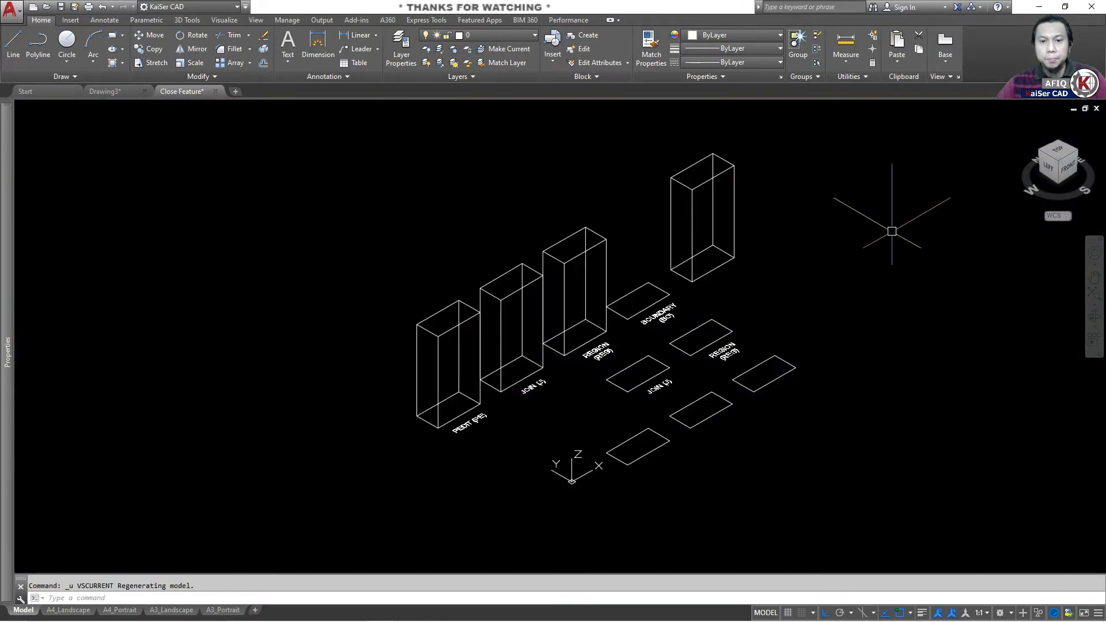
Undo the extrusion of the four profiles and return to the top view.
key("ctrl+z")
key("ctrl+z")
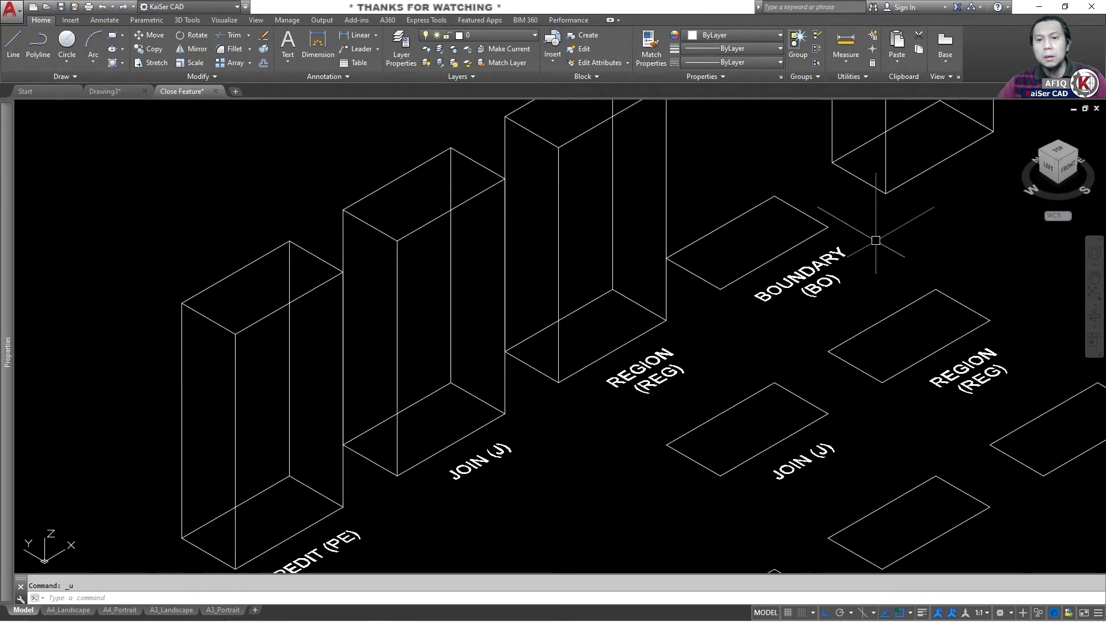
key("ctrl+z")
key("ctrl+z")
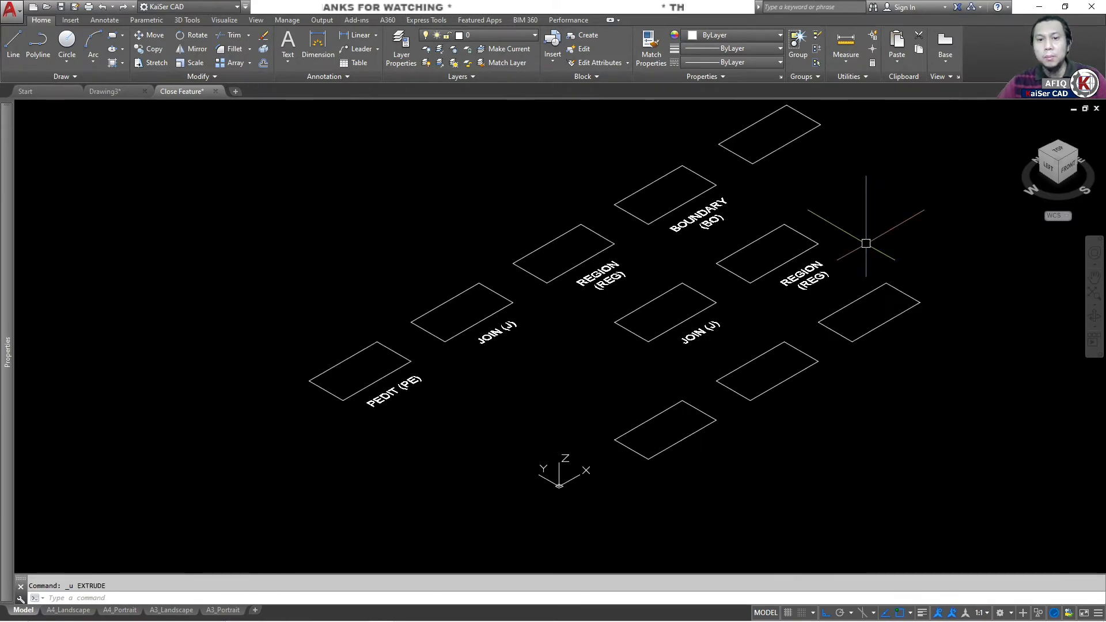
left_click(1058, 151)
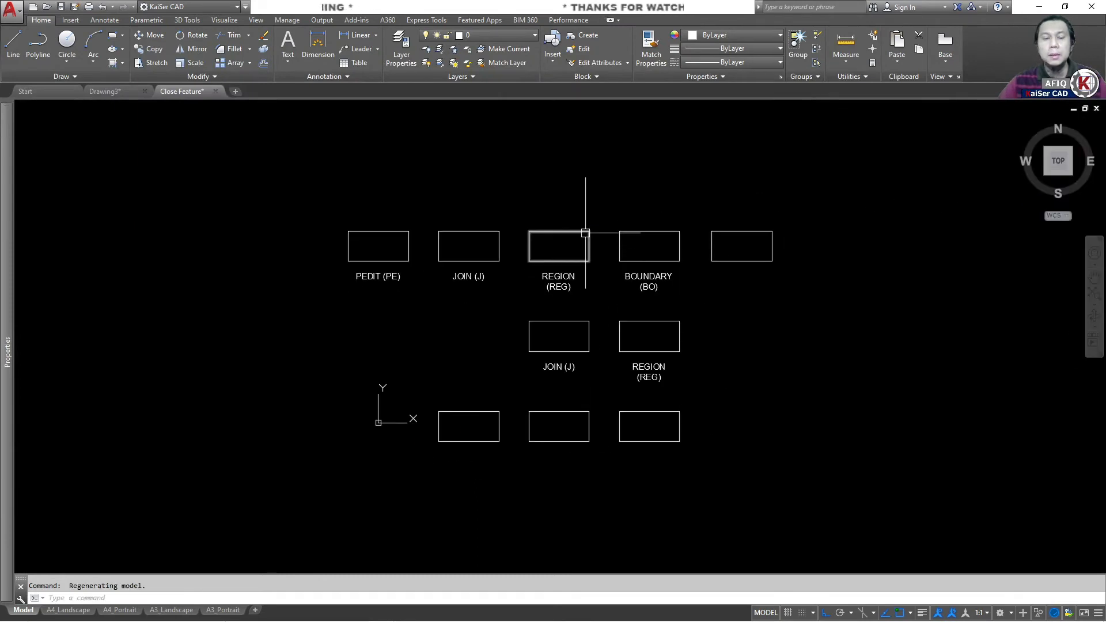
Join the four lines of the second-row JOIN (J) rectangle into one closed polyline.
scroll(404, 260, "up", 4)
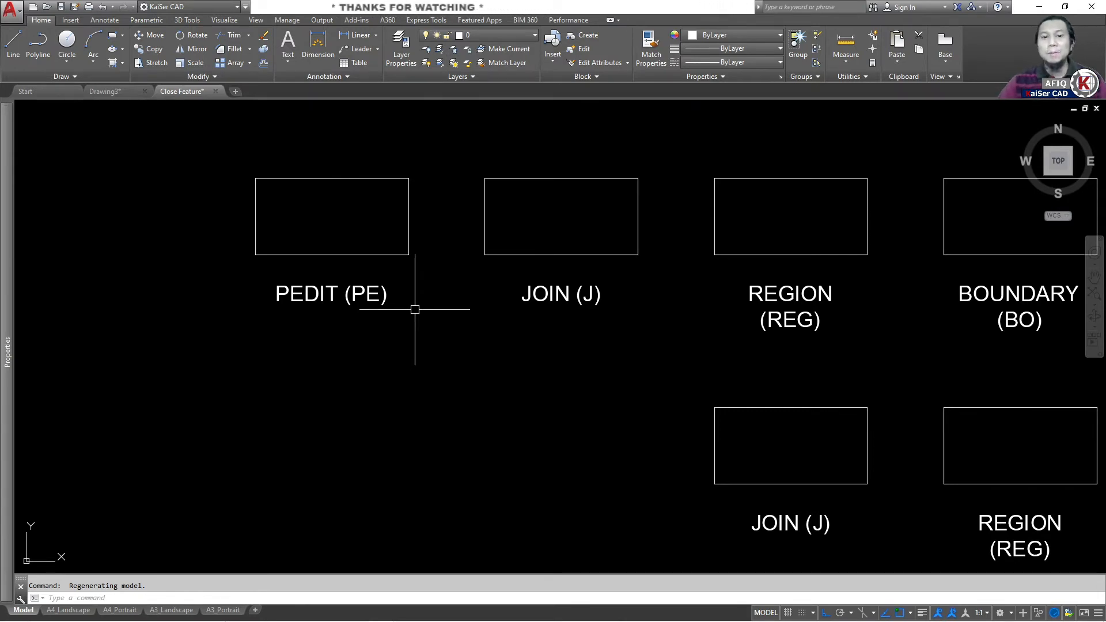
middle_click_drag(544, 288, 343, 310)
middle_click_drag(640, 269, 571, 281)
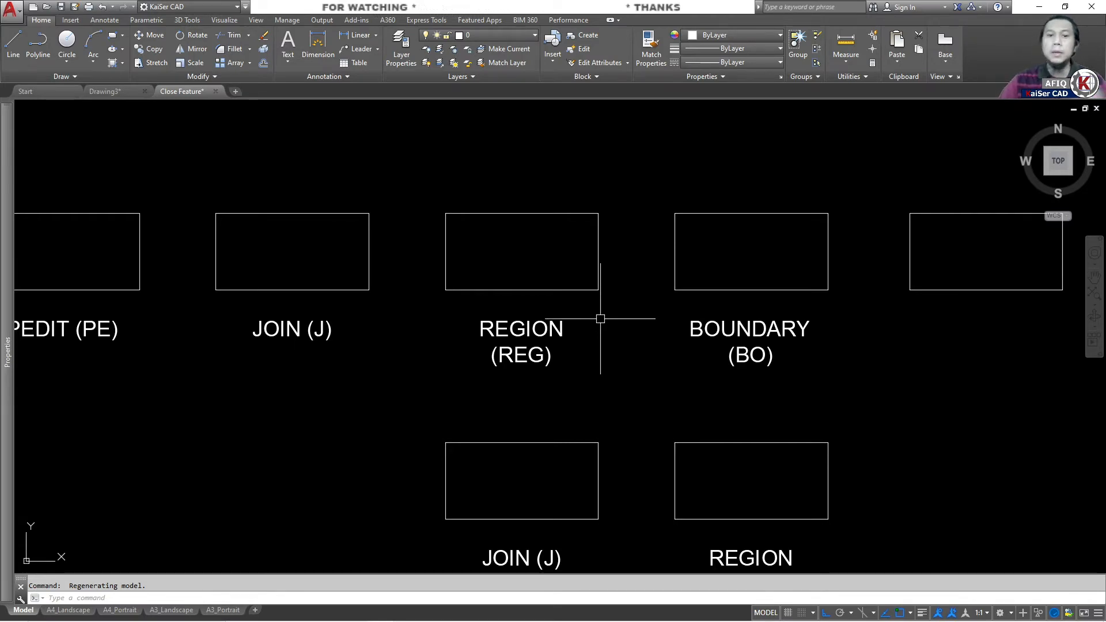
middle_click_drag(589, 322, 601, 257)
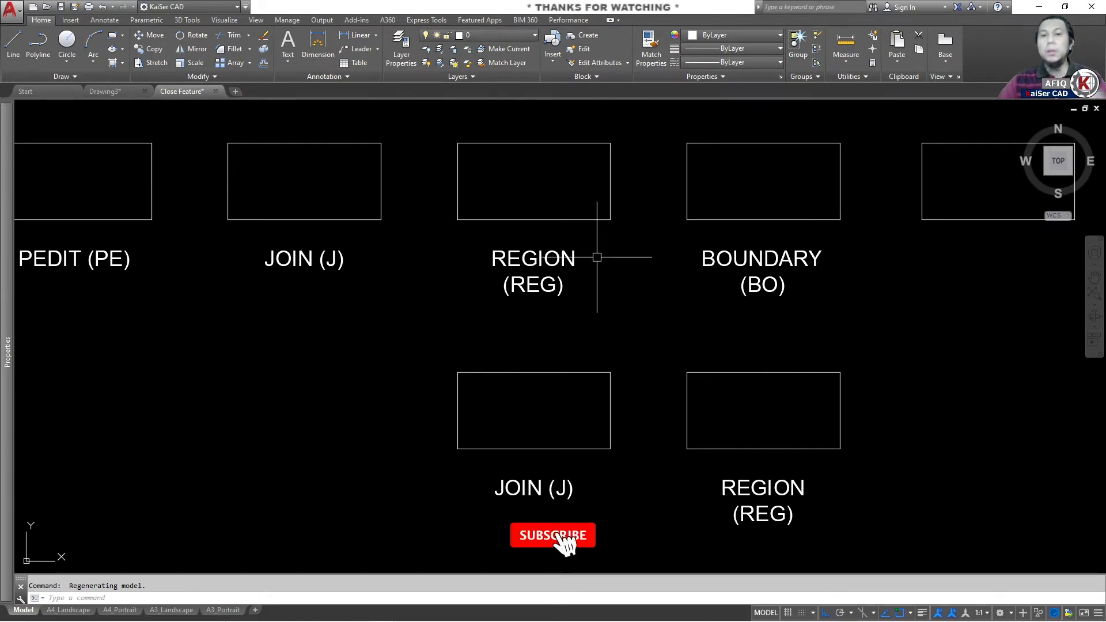
mouse_move(541, 382)
middle_mouse_down()
mouse_move(476, 214)
mouse_move(576, 261)
middle_mouse_up()
scroll(523, 234, "up", 5)
scroll(550, 261, "down", 2)
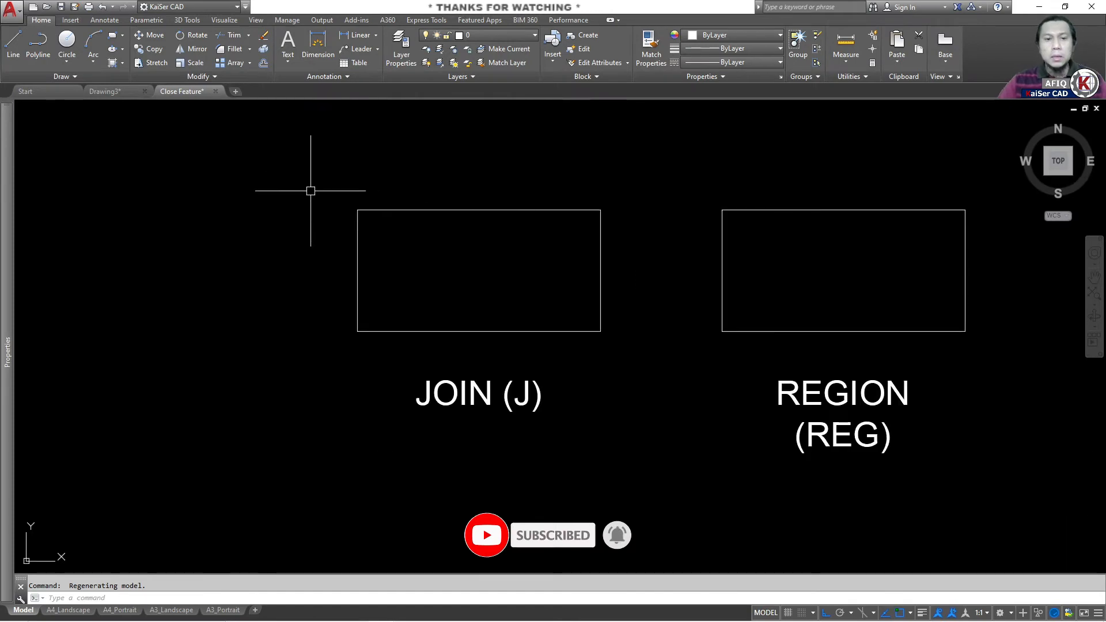
middle_click_drag(613, 263, 597, 262)
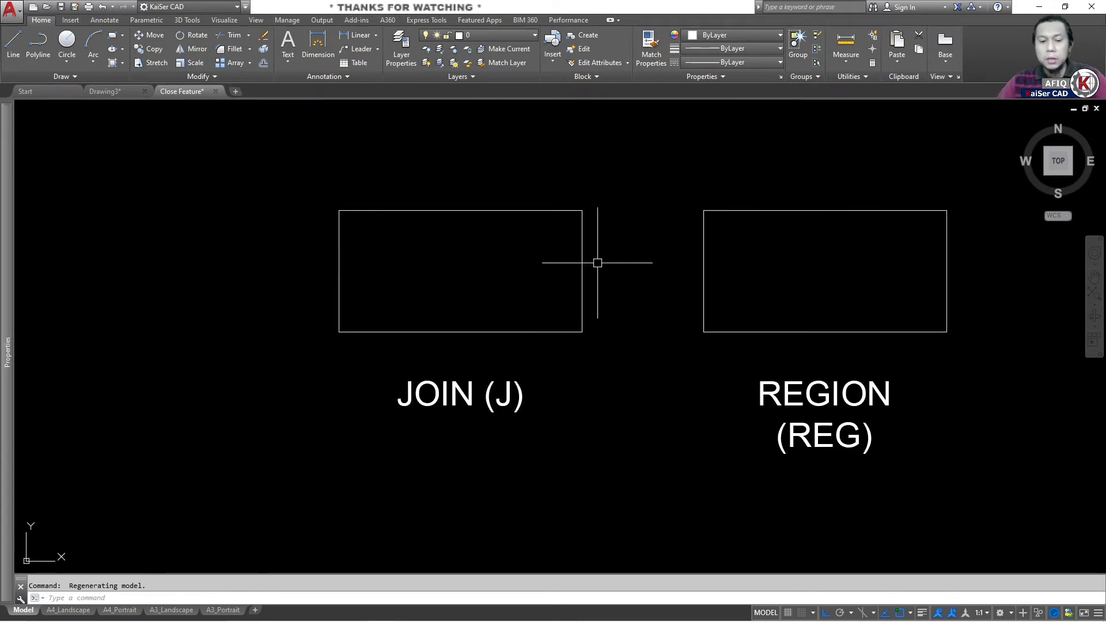
type("j")
key("Return")
left_click(624, 347)
left_click(310, 173)
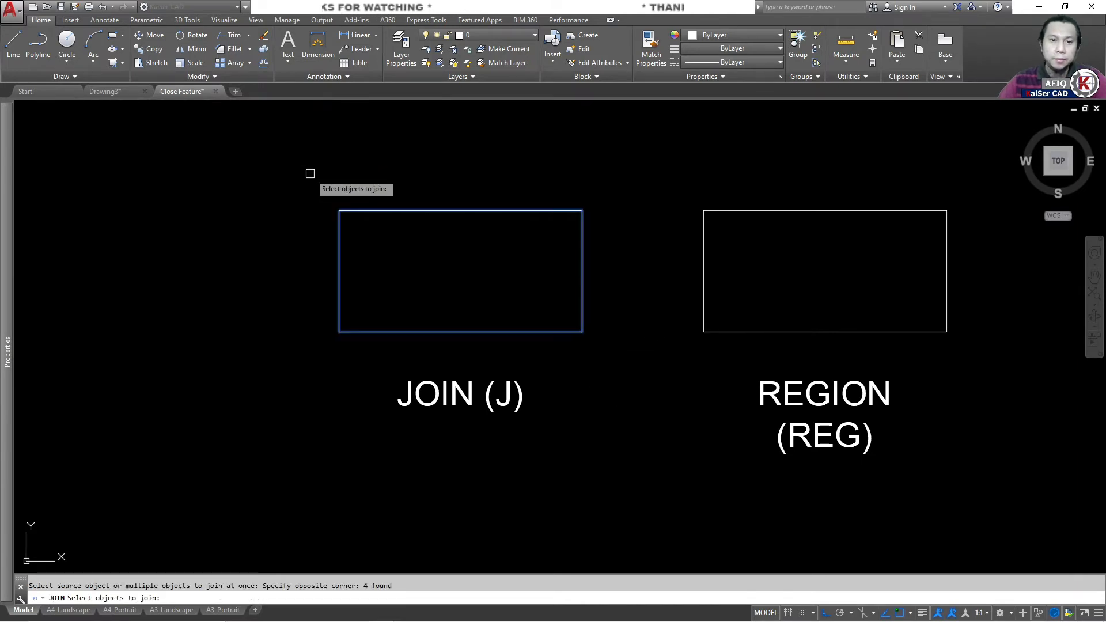
key("Return")
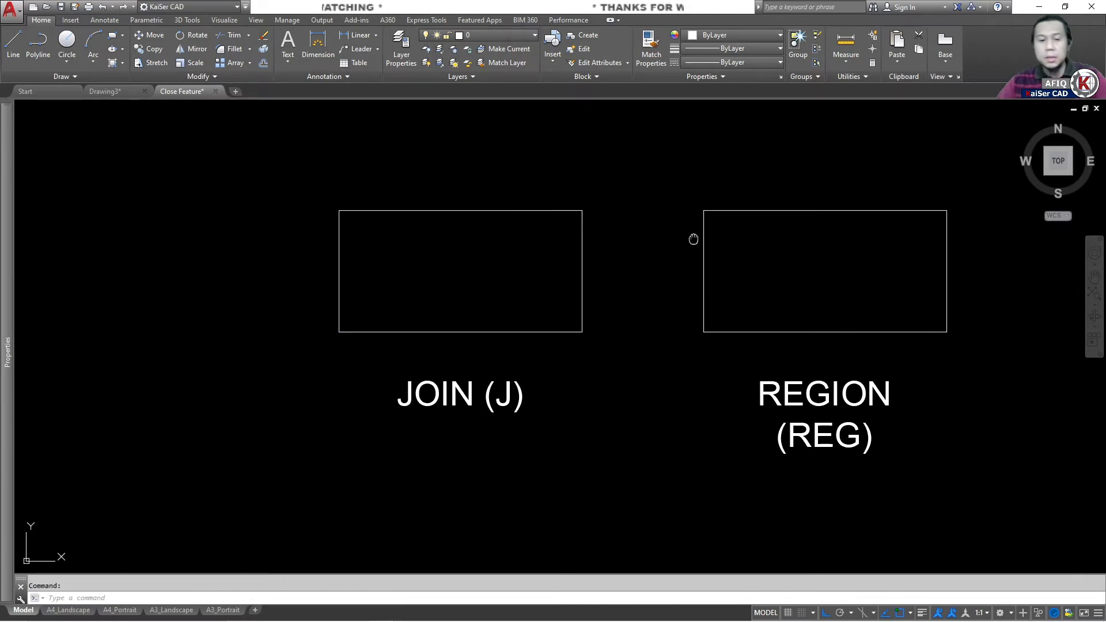
Convert the lines of the second-row REGION (REG) rectangle into a region.
middle_click_drag(693, 239, 637, 244)
type("REG")
key("Return")
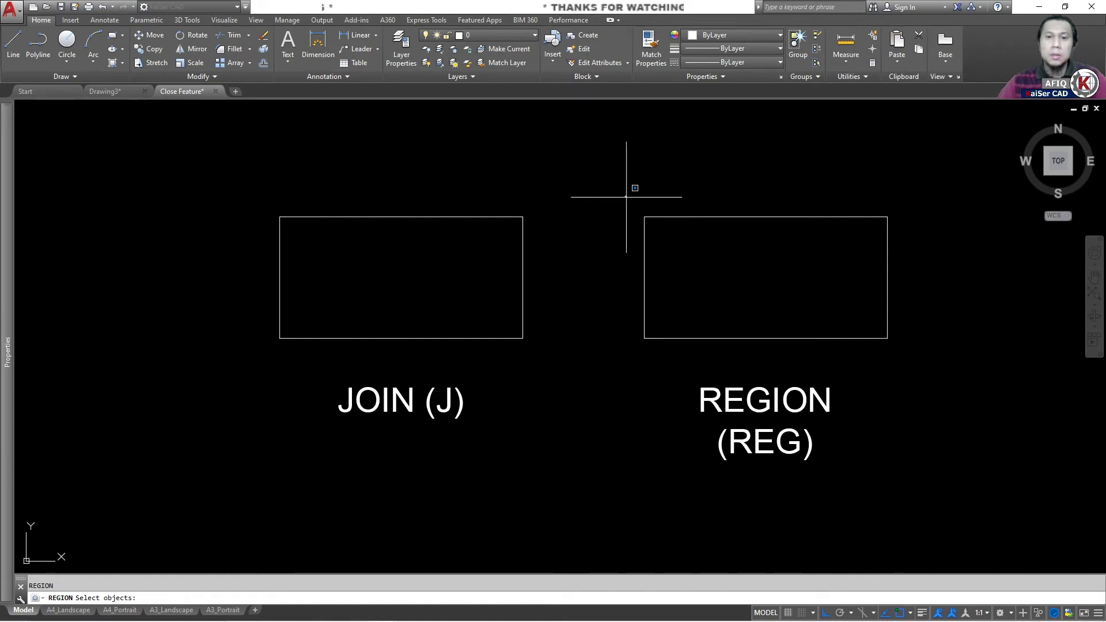
left_click(625, 196)
left_click(974, 369)
key("Return")
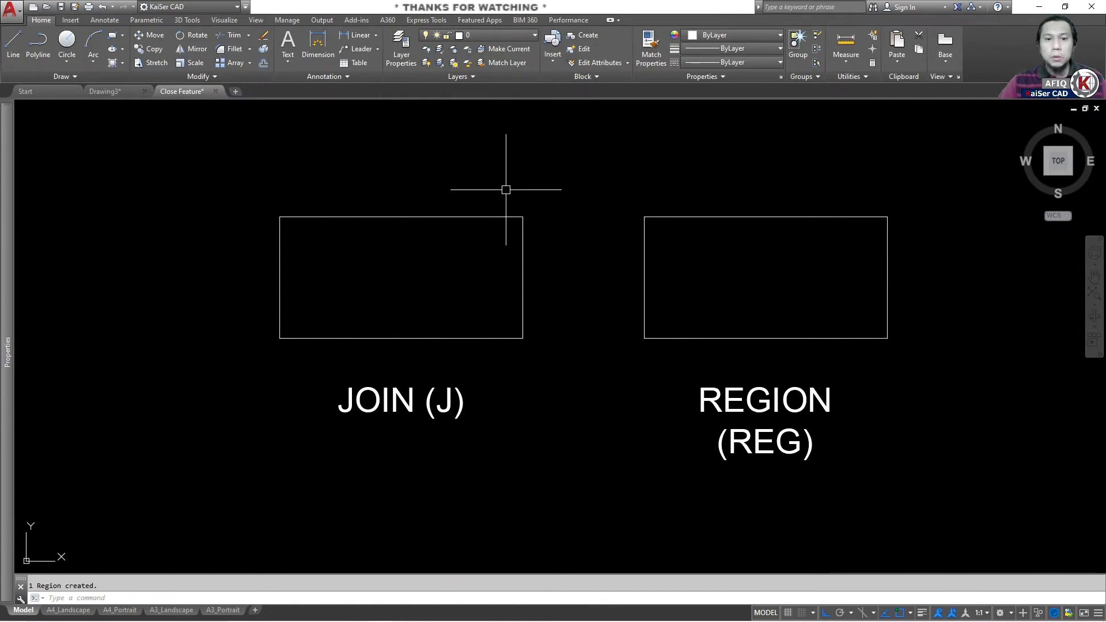
Select the second-row joined rectangle and stretch its lower edge up, its right edge outward, and its lower edge back down.
left_click(523, 252)
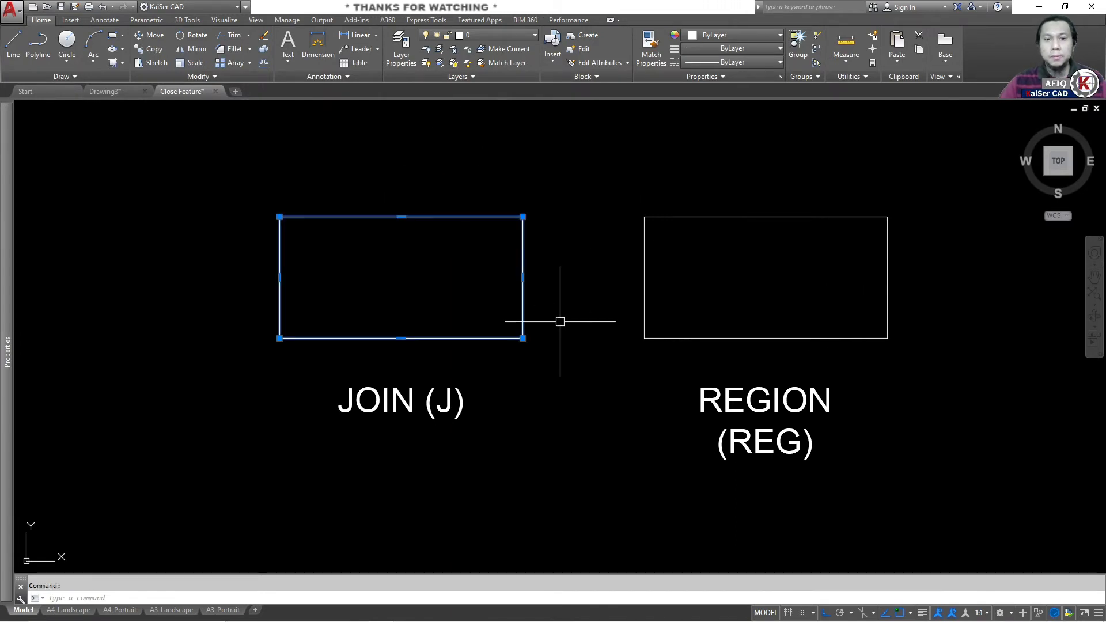
left_click(401, 337)
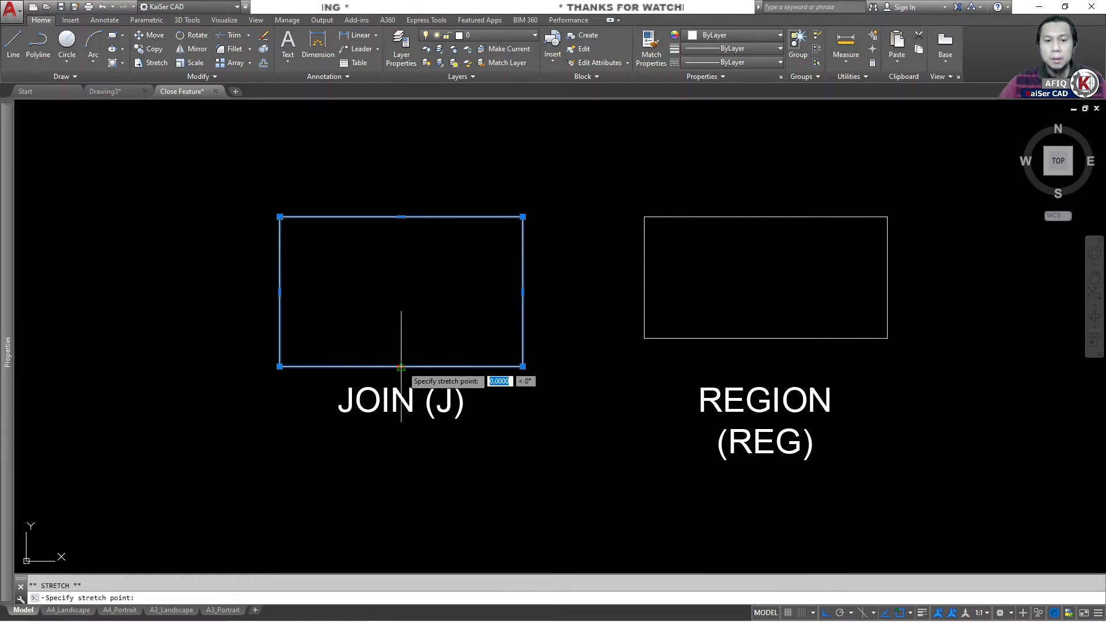
left_click(401, 282)
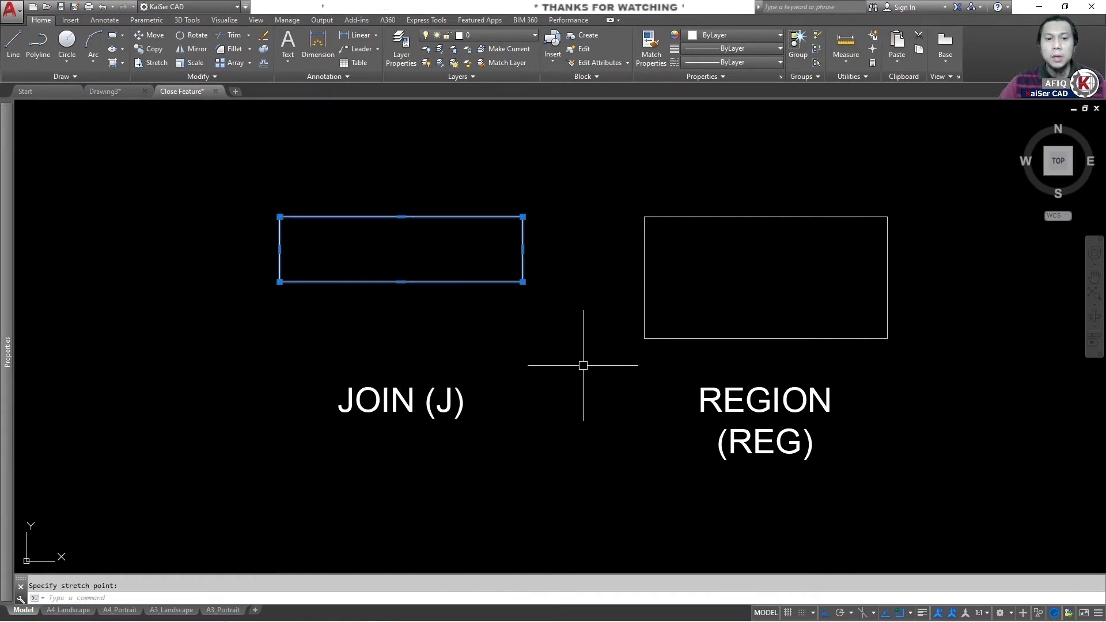
left_click(522, 249)
left_click(581, 249)
left_click(430, 282)
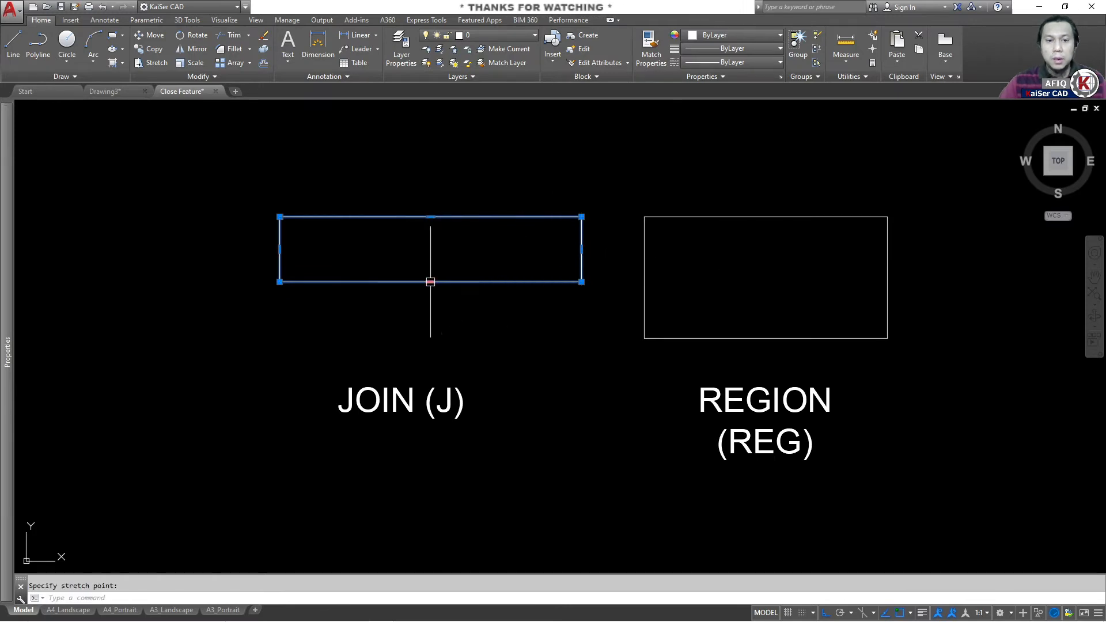
left_click(521, 336)
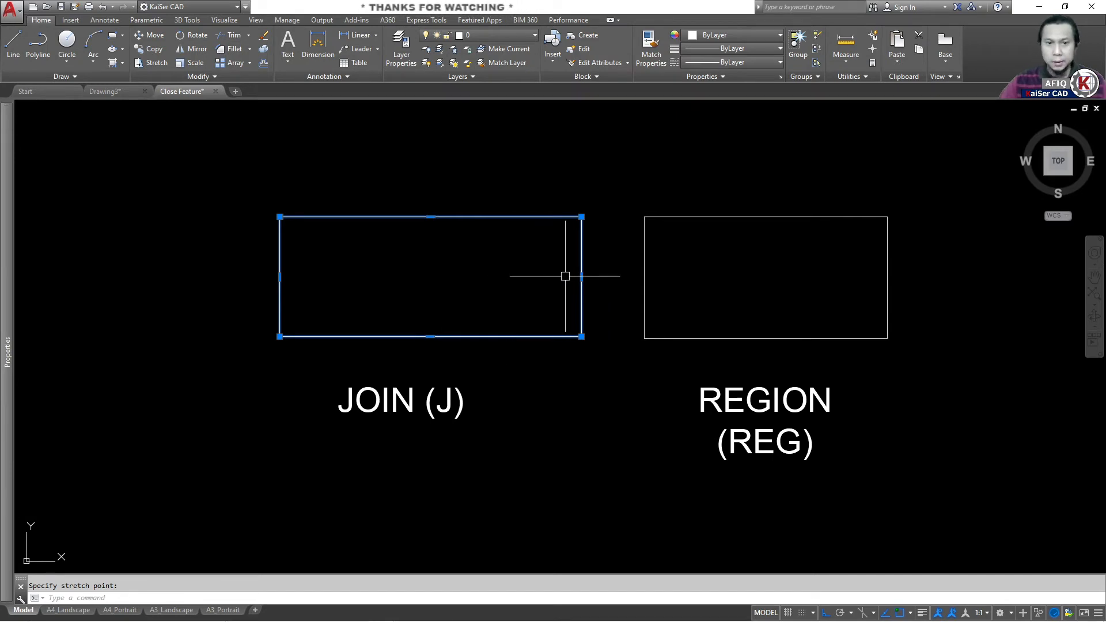
Stretch the joined rectangle's right edge inward, and try converting that edge to an arc before cancelling.
mouse_move(582, 277)
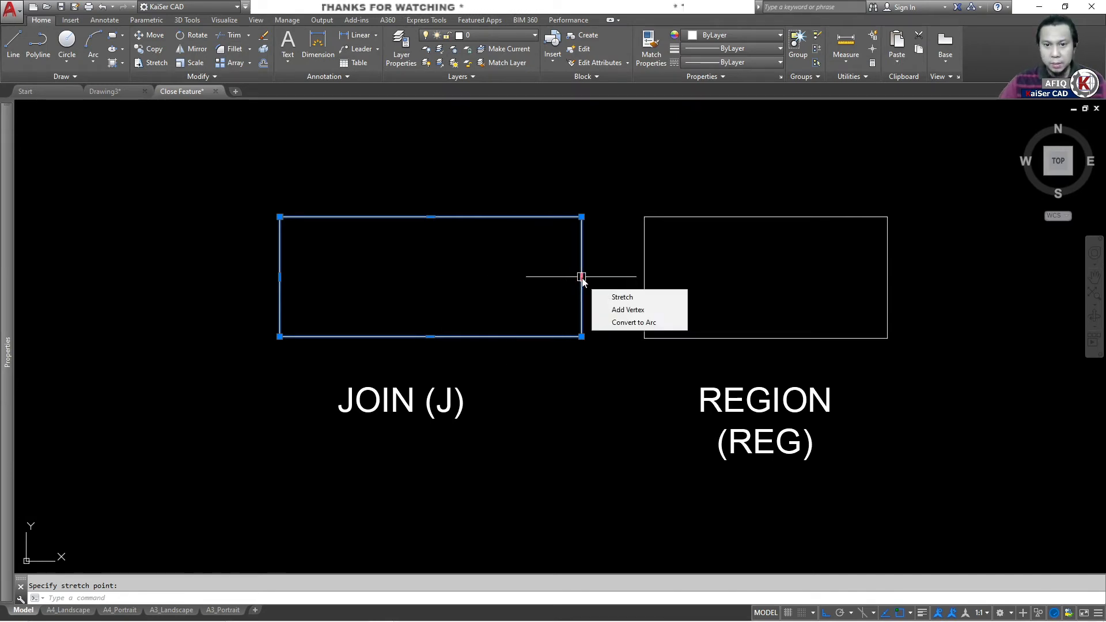
left_click(456, 277)
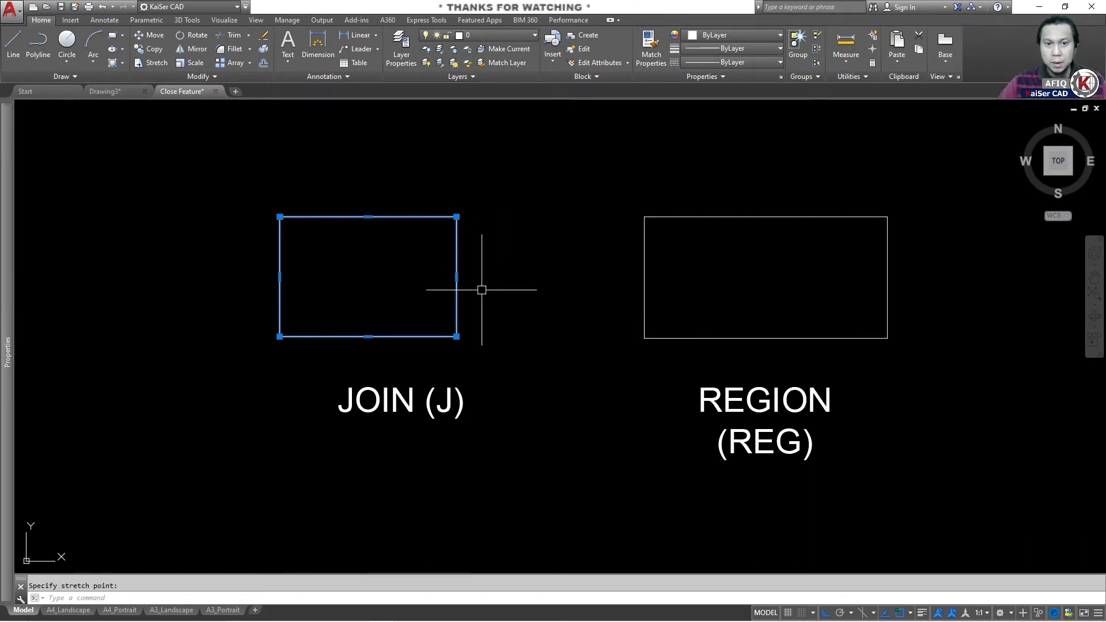
mouse_move(456, 277)
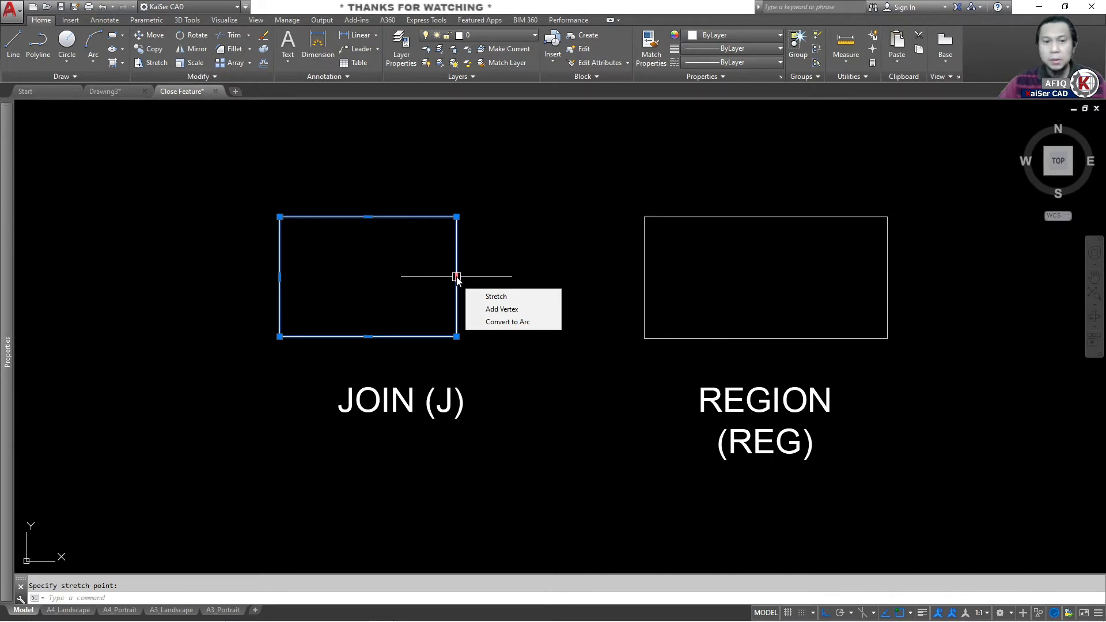
left_click(492, 321)
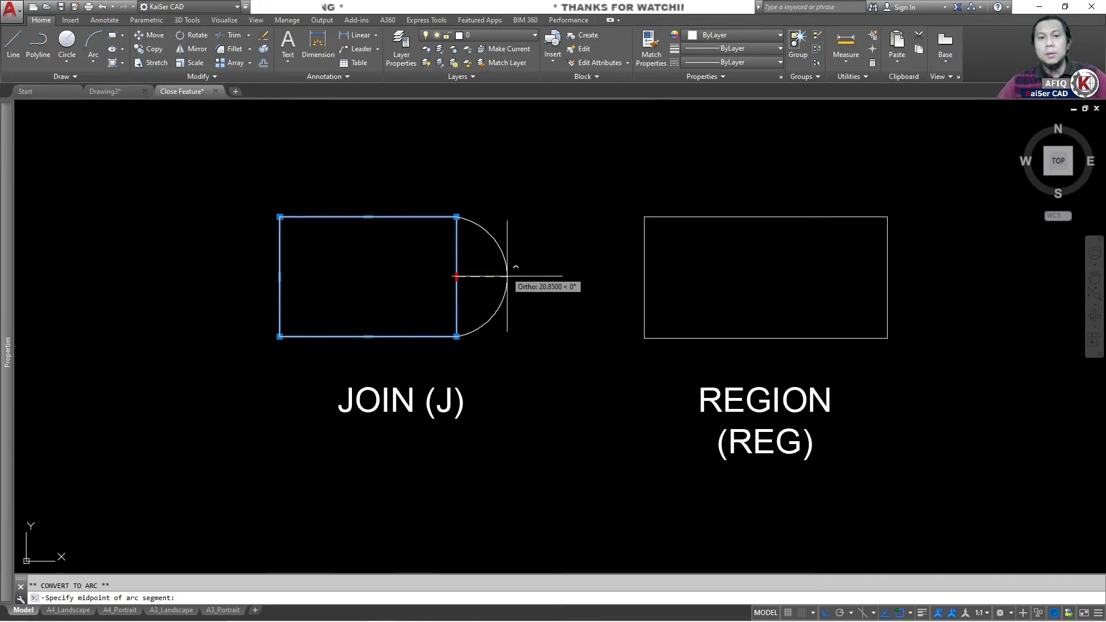
key("Escape")
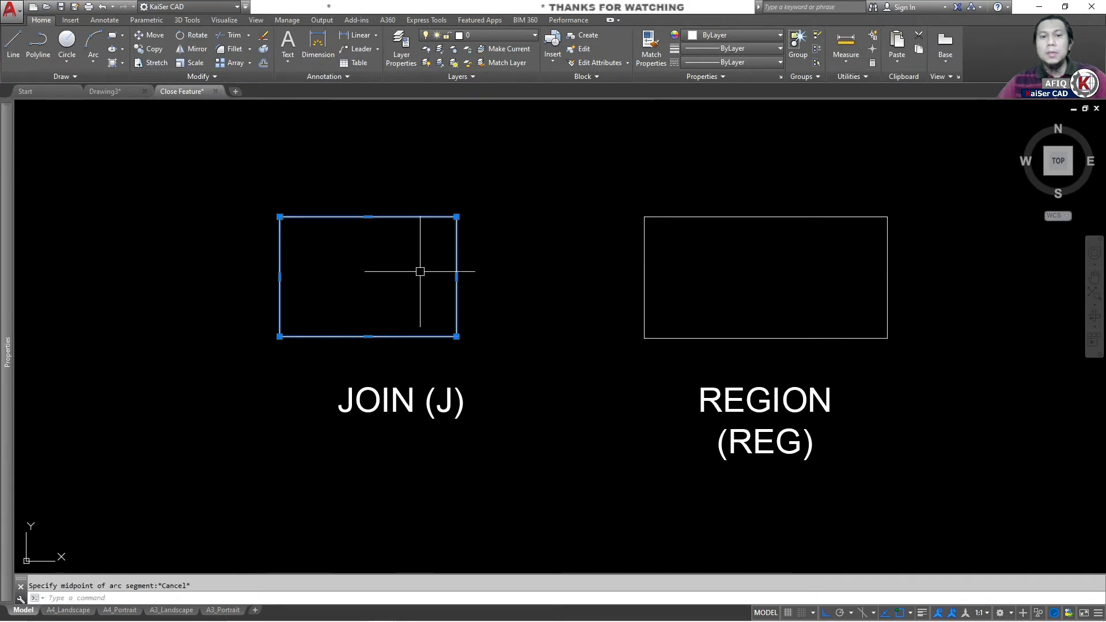
Select the second-row region and shift it slightly down and left toward the joined rectangle using its corner grips.
left_click(762, 216)
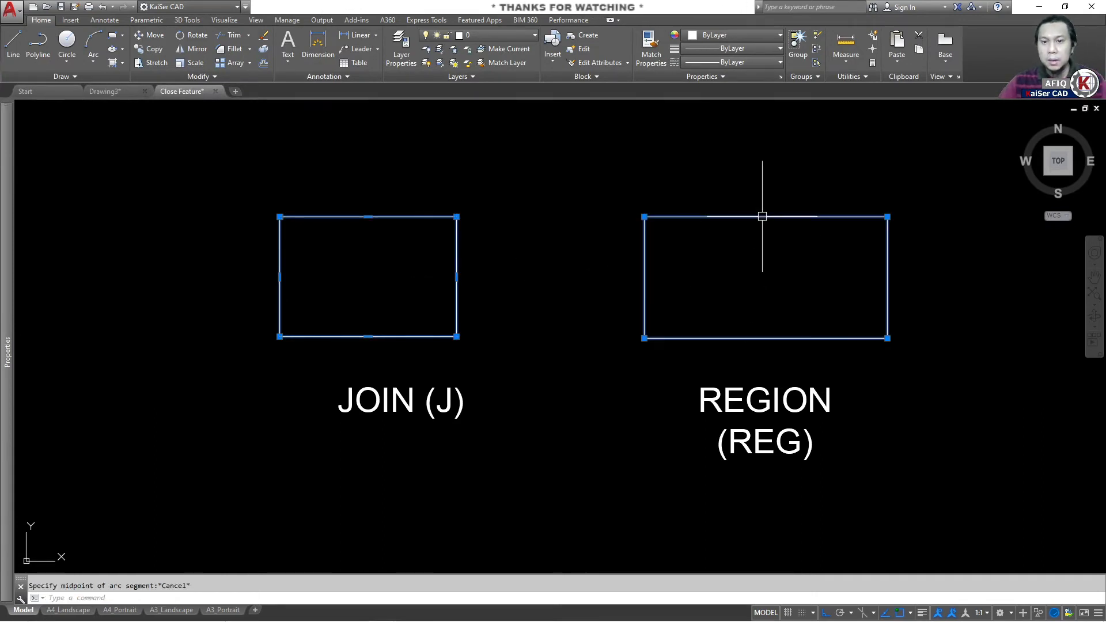
left_click(644, 217)
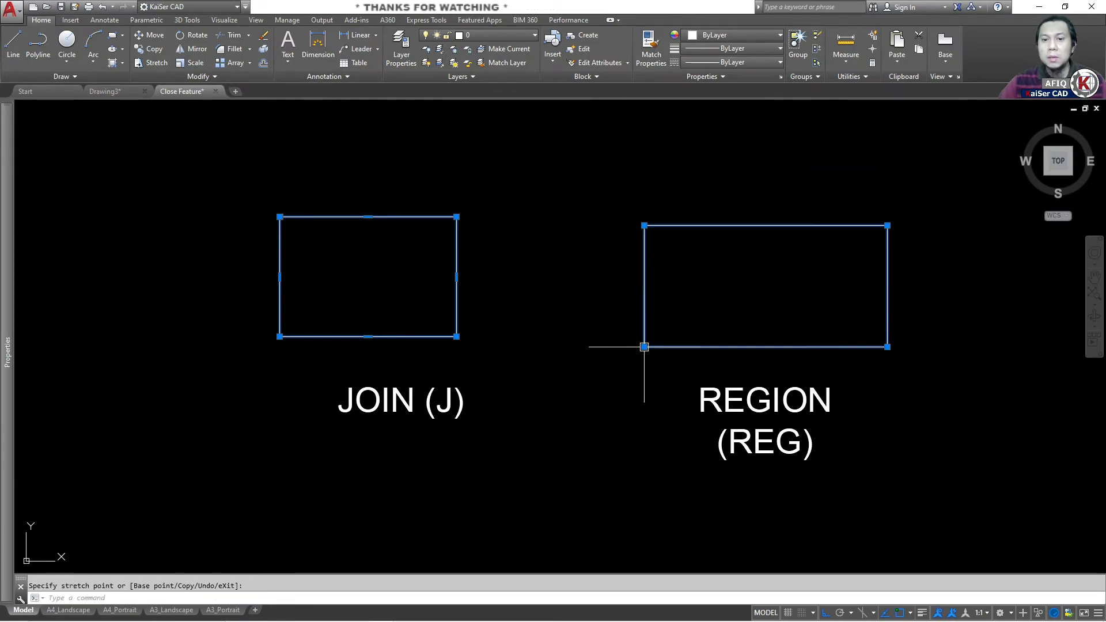
left_click(768, 225)
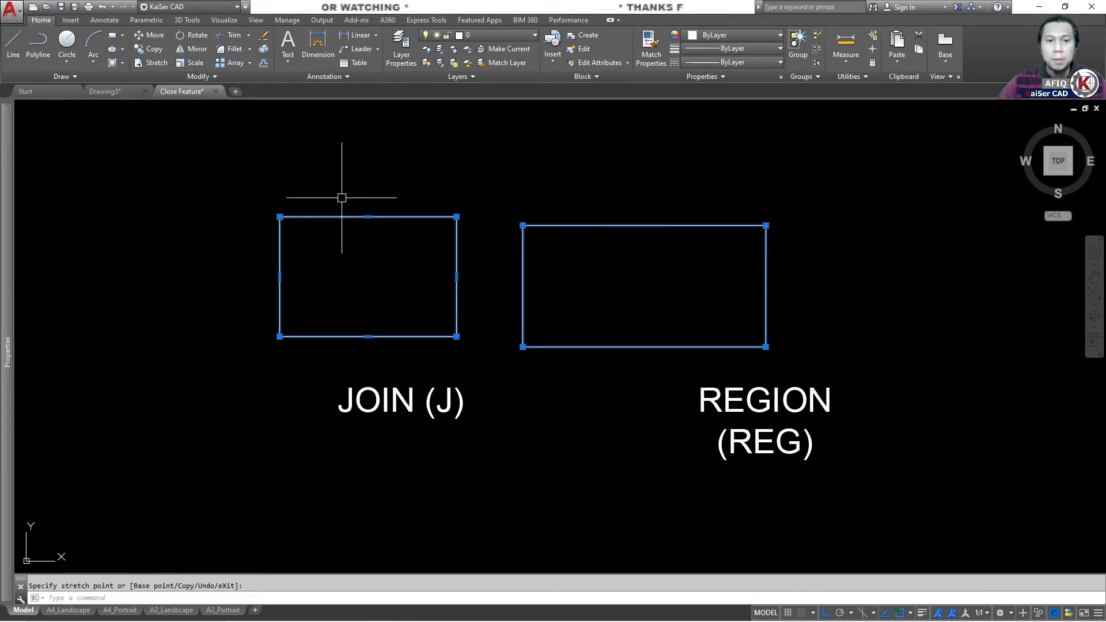
Examine the edge and corner grips of the joined rectangle and the region up close, and clear the selection.
scroll(304, 205, "up", 6)
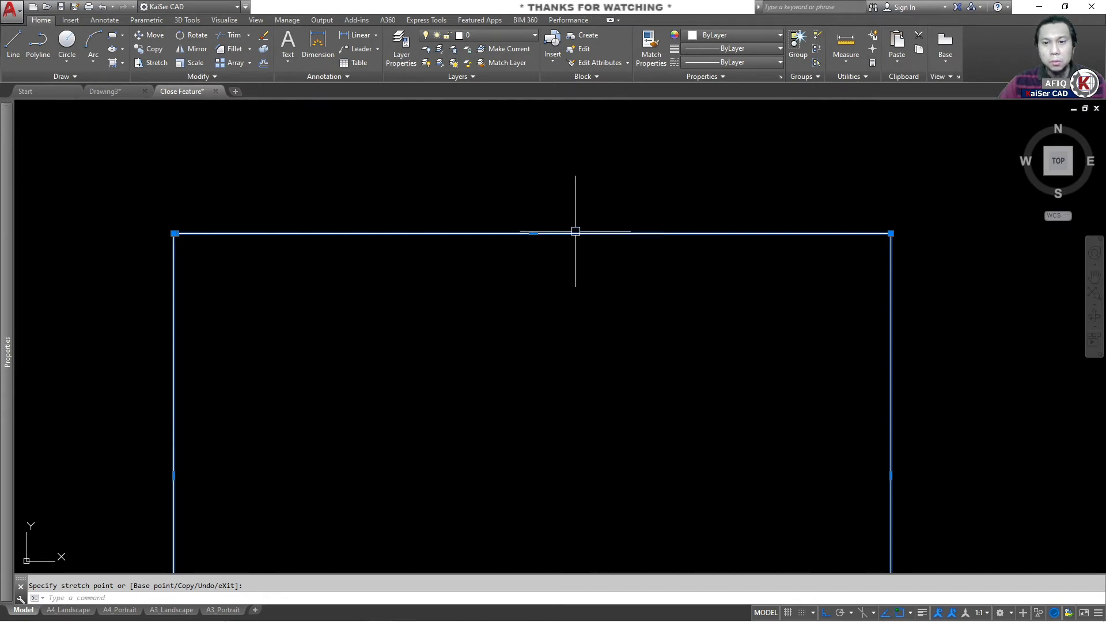
scroll(736, 231, "down", 2)
middle_click_drag(807, 224, 759, 152)
scroll(373, 474, "up", 2)
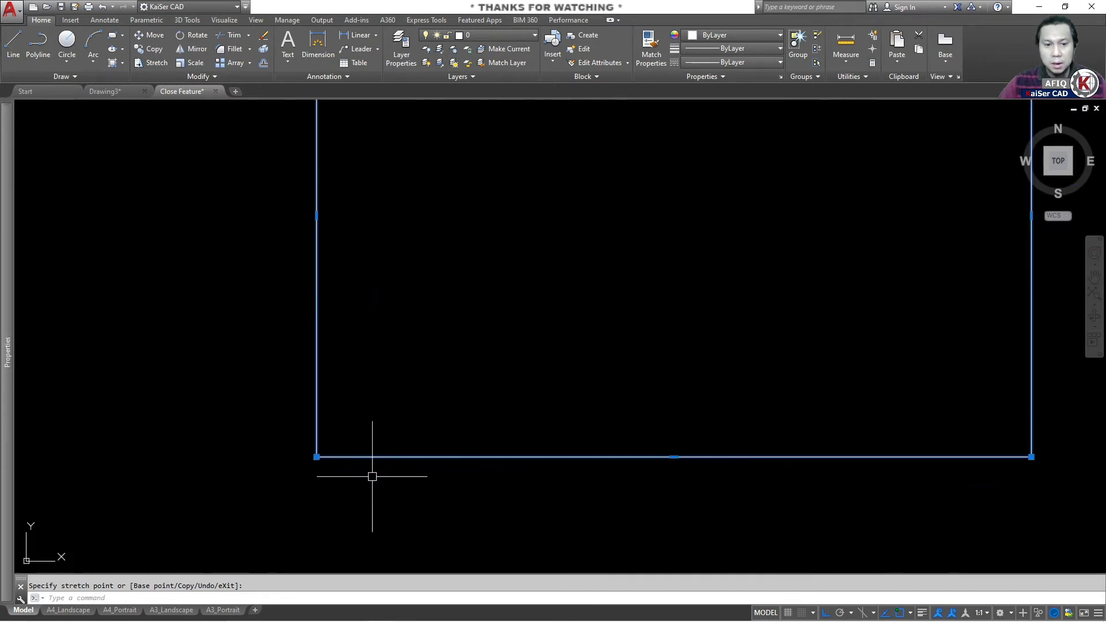
middle_click_drag(671, 441, 348, 431)
scroll(347, 432, "down", 2)
middle_click_drag(583, 342, 537, 378)
middle_click_drag(746, 299, 547, 274)
scroll(645, 236, "down", 3)
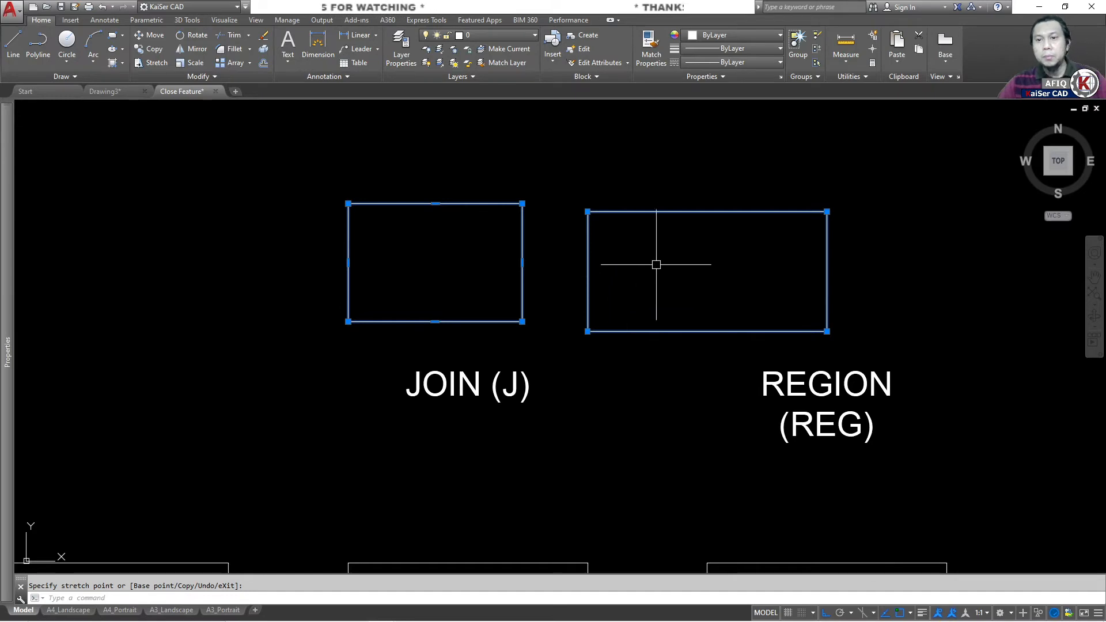
key("Escape")
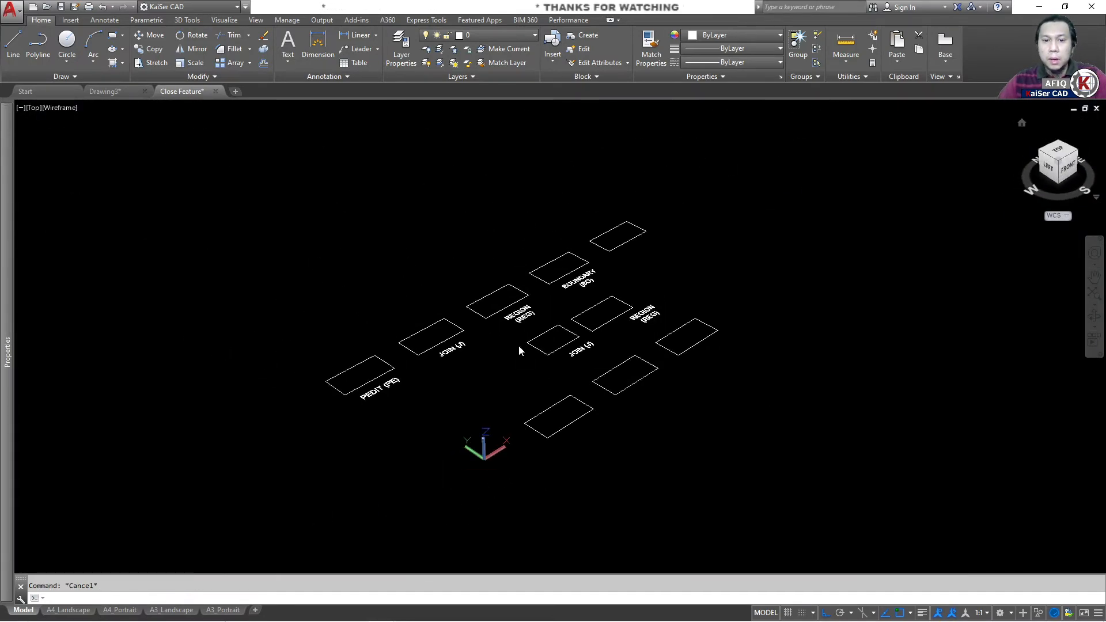
Show the profiles in the Realistic visual style in an isometric view.
left_click(91, 110)
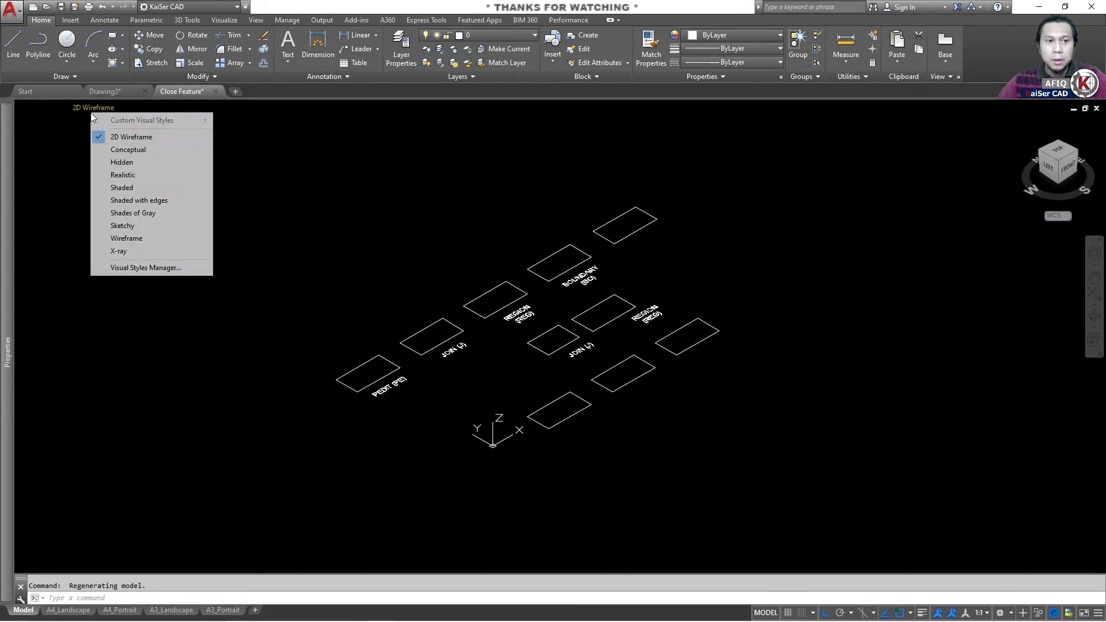
left_click(139, 174)
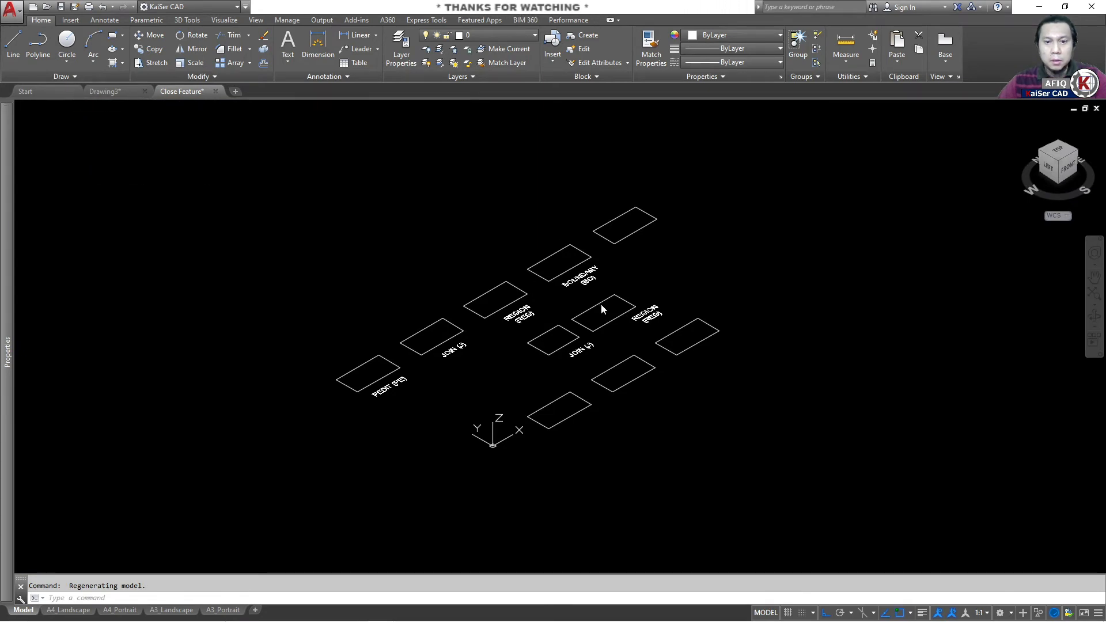
scroll(483, 286, "up", 5)
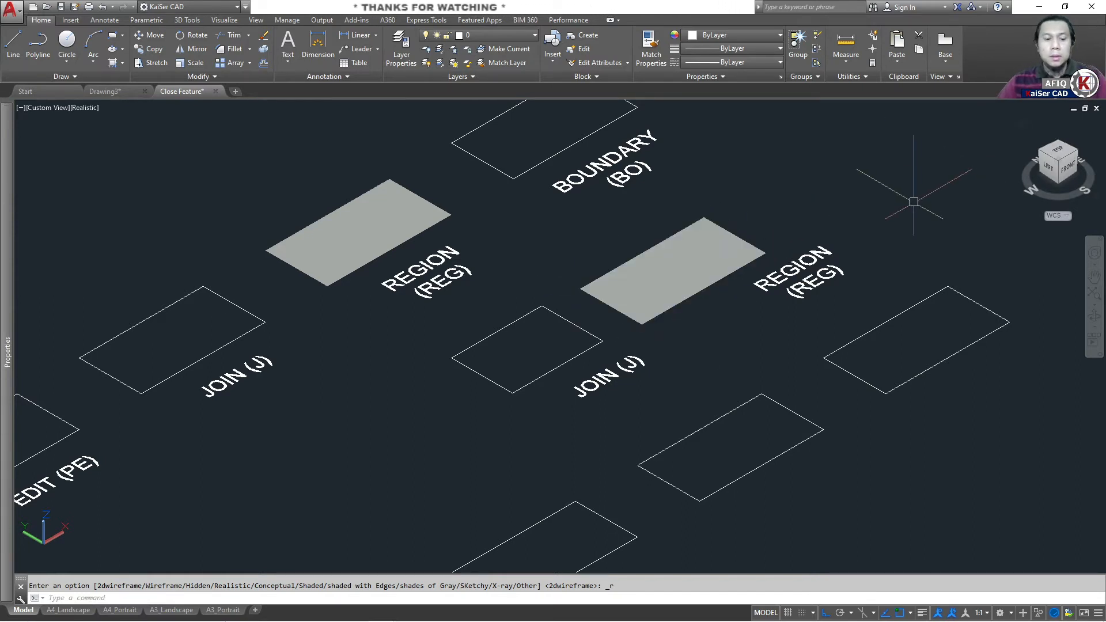
key("ctrl+z")
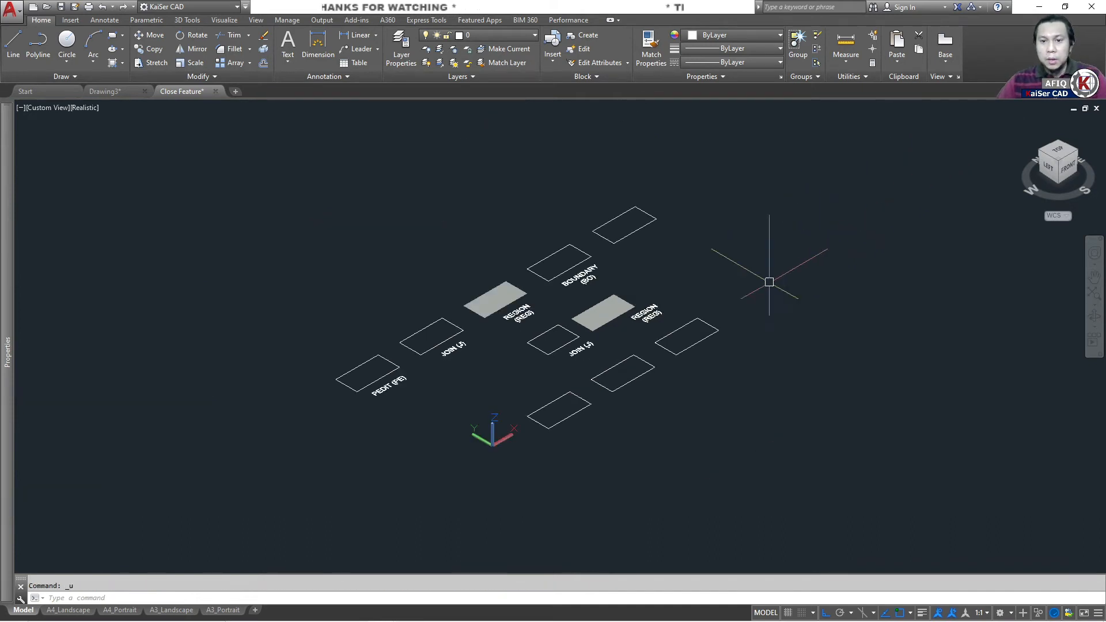
scroll(609, 326, "up", 2)
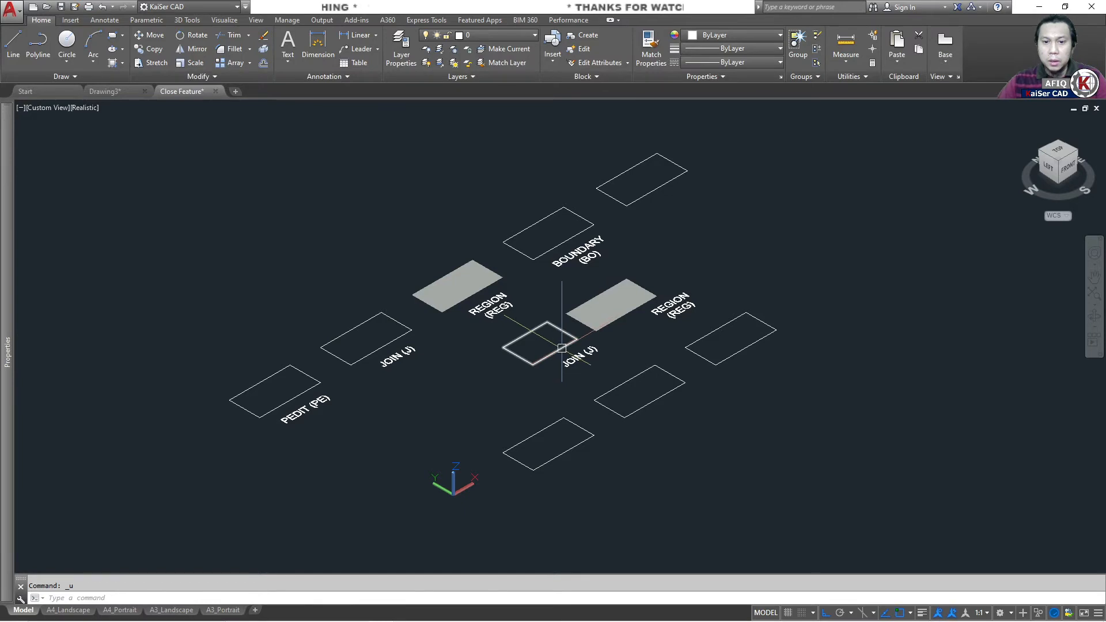
Compare the second-row joined polyline with the shaded region by selecting both, and clear the selection.
left_click(578, 332)
scroll(588, 334, "up", 3)
left_click(670, 284)
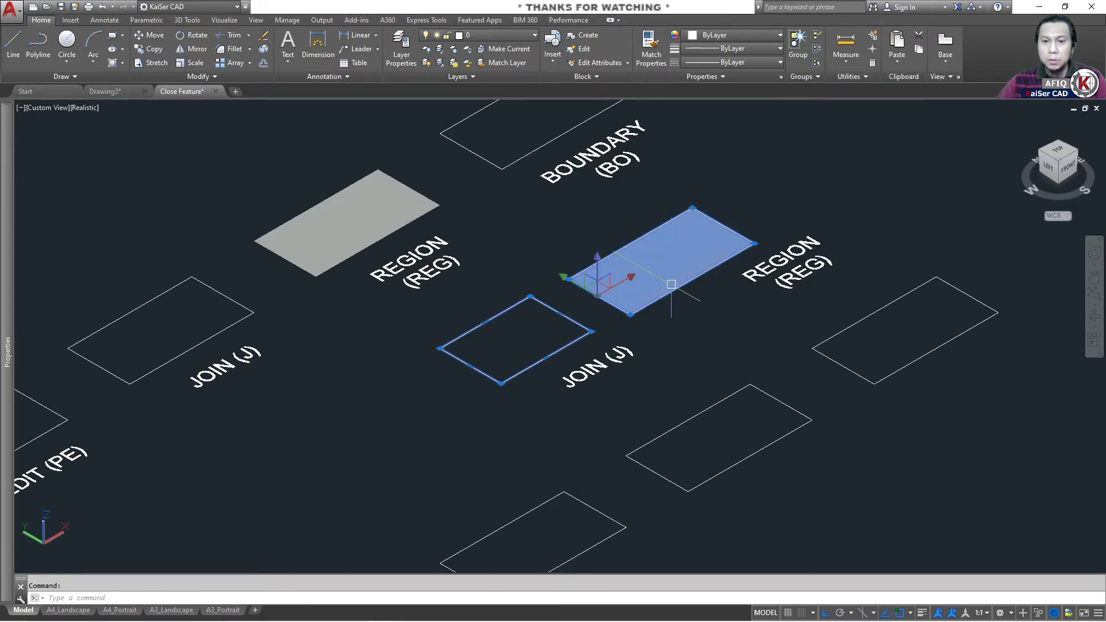
key("Escape")
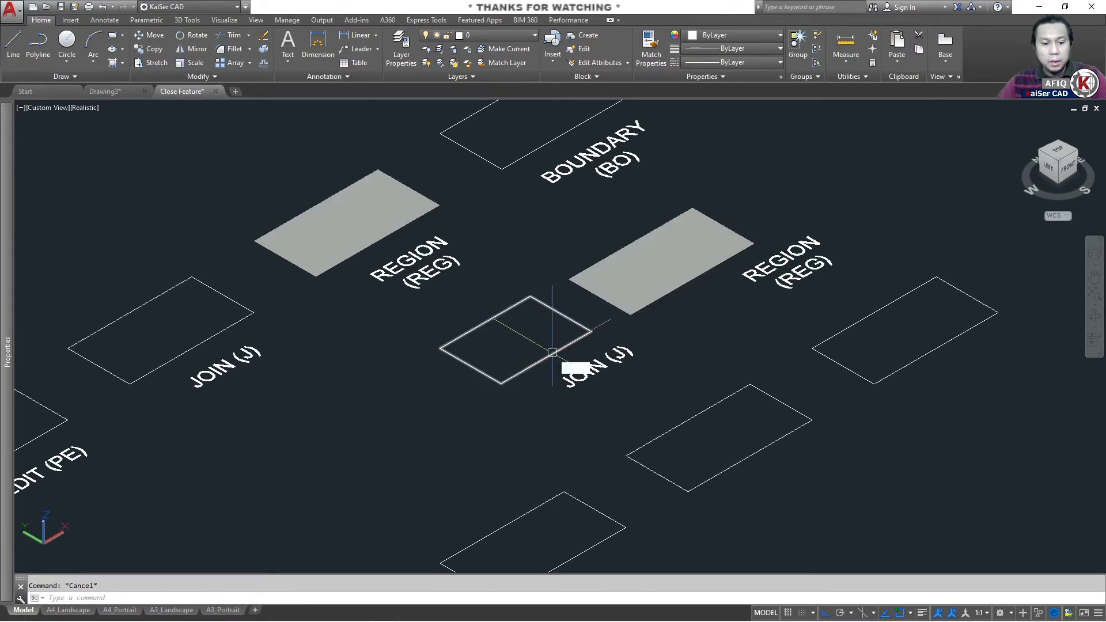
Extrude the second-row REGION profile upward into a solid.
type("EXT")
key("Return")
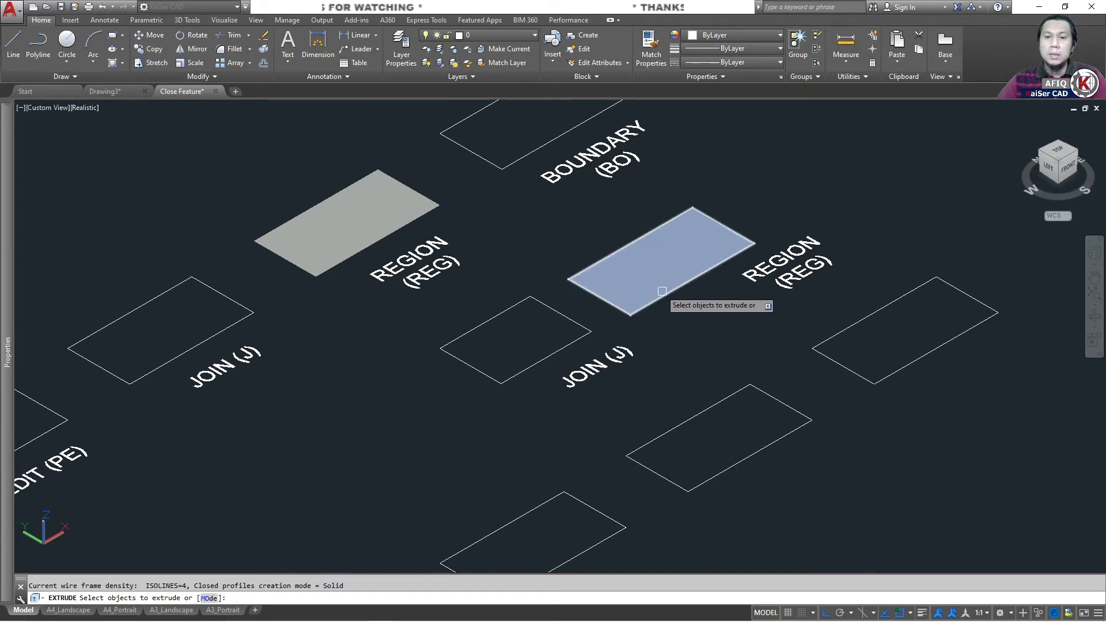
left_click(662, 295)
key("Return")
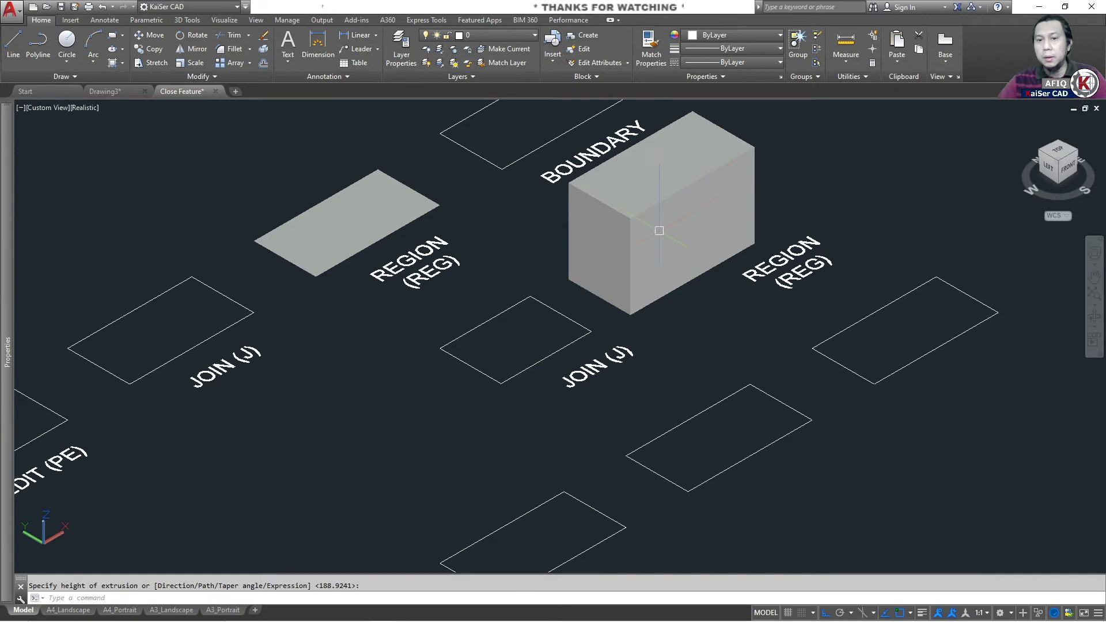
left_click(608, 285)
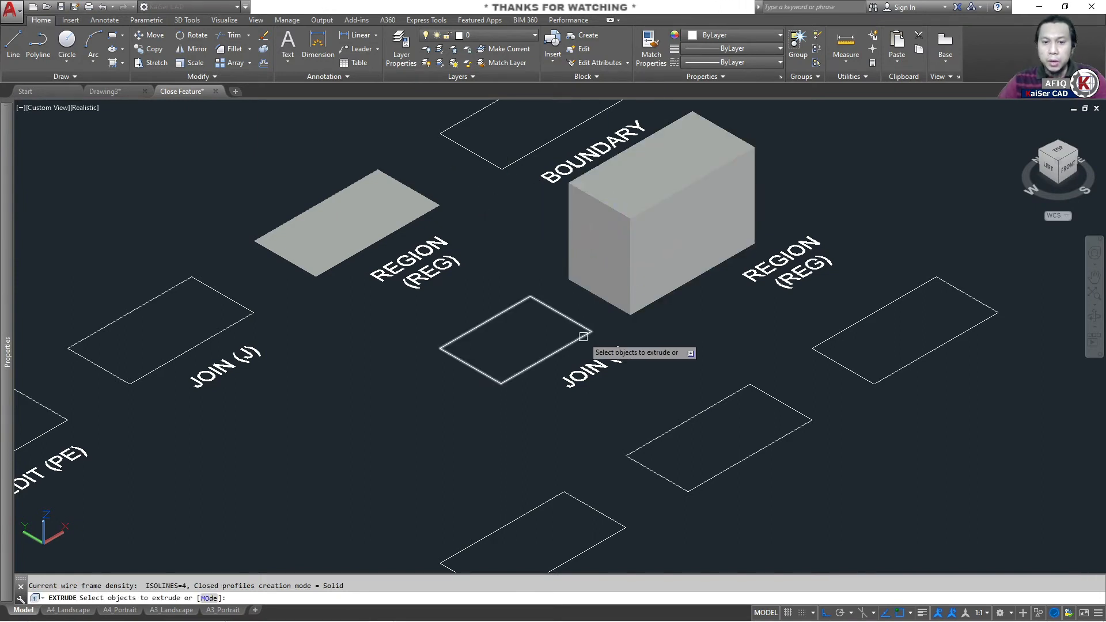
left_click(575, 333)
left_click(563, 358)
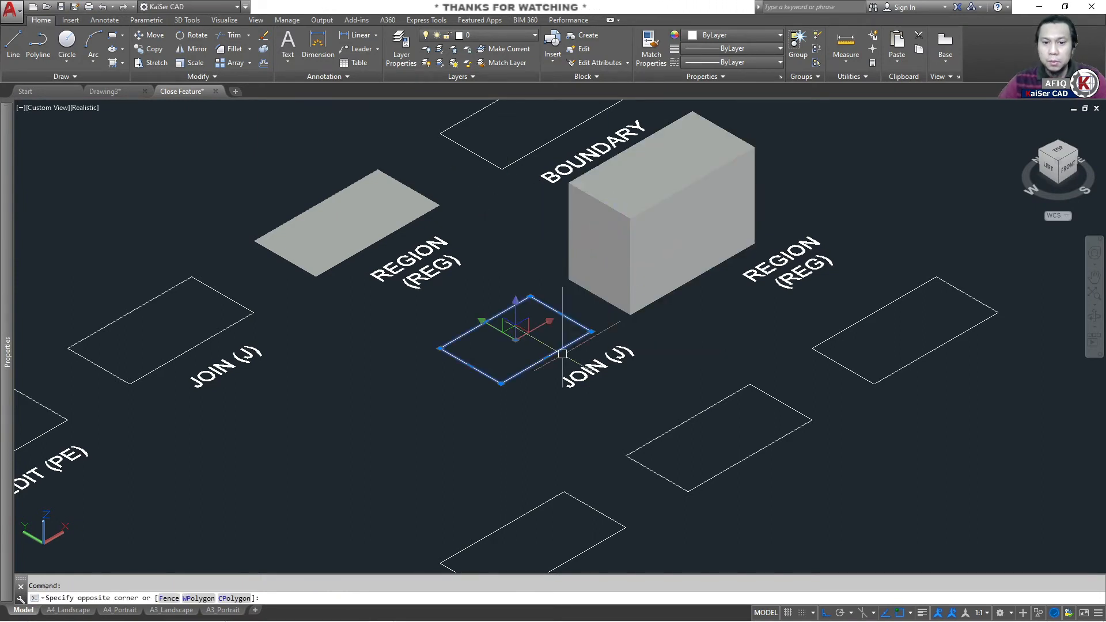
key("Escape")
Extrude the second-row JOIN polyline upward, look into the extruded shape from above, and return to an isometric angle.
type("ext")
key("Return")
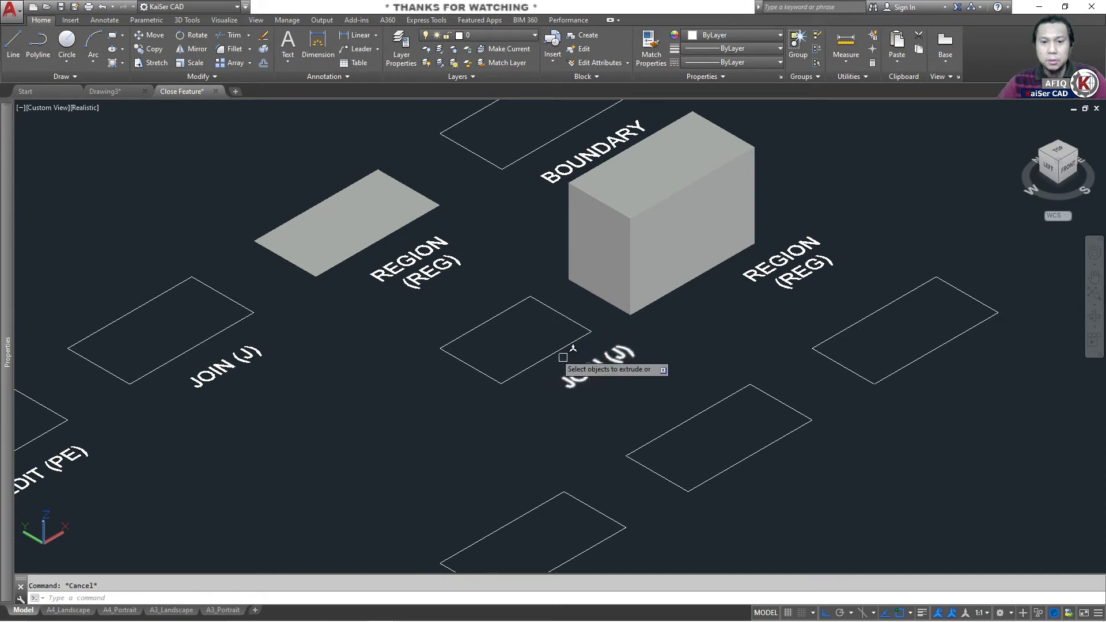
left_click(554, 350)
key("Return")
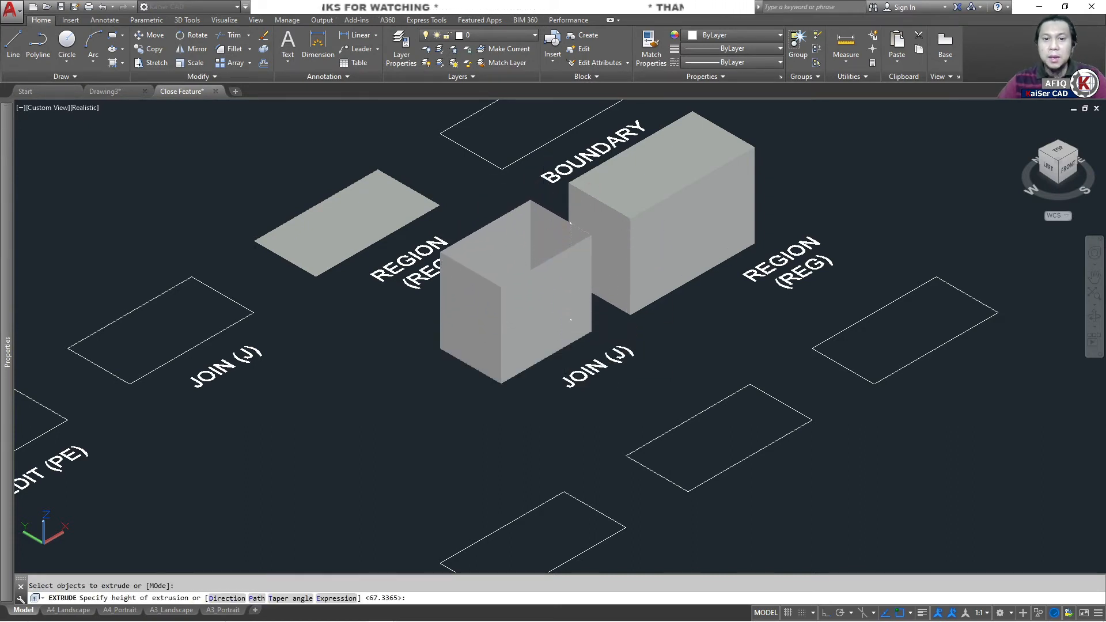
left_click(496, 244)
middle_click_drag(600, 237, 535, 301, "shift")
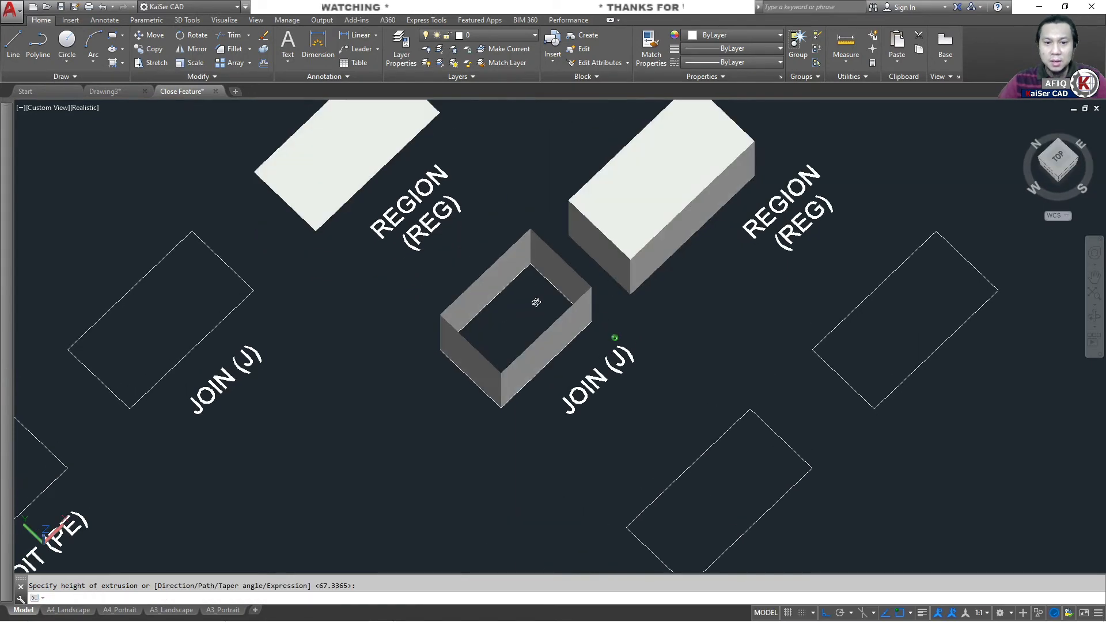
middle_click_drag(639, 371, 639, 300, "shift")
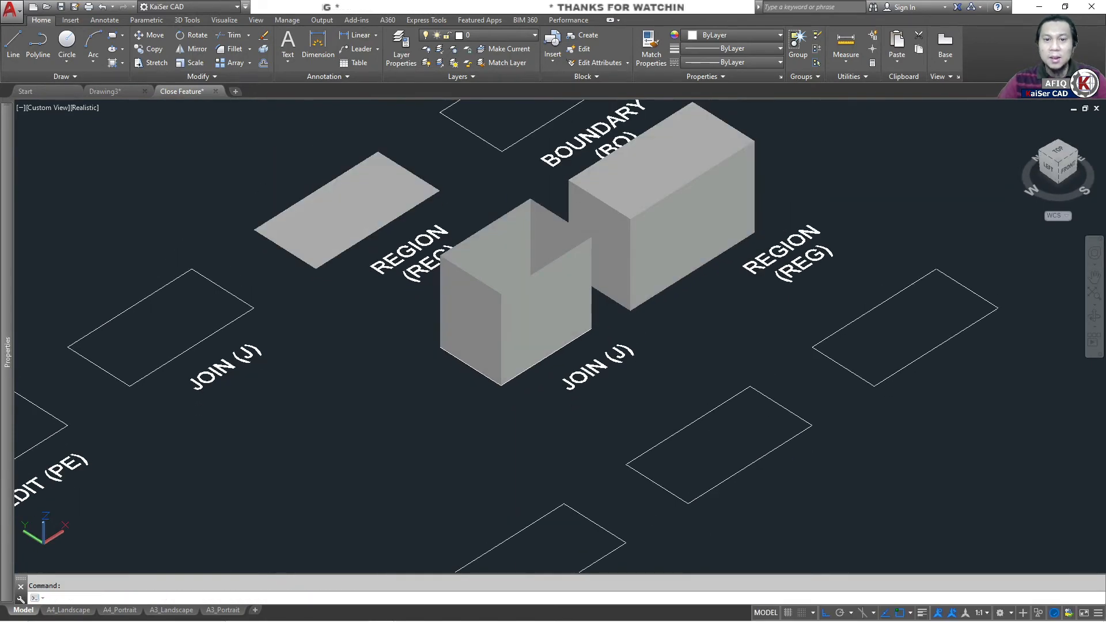
left_click(487, 300)
key("Escape")
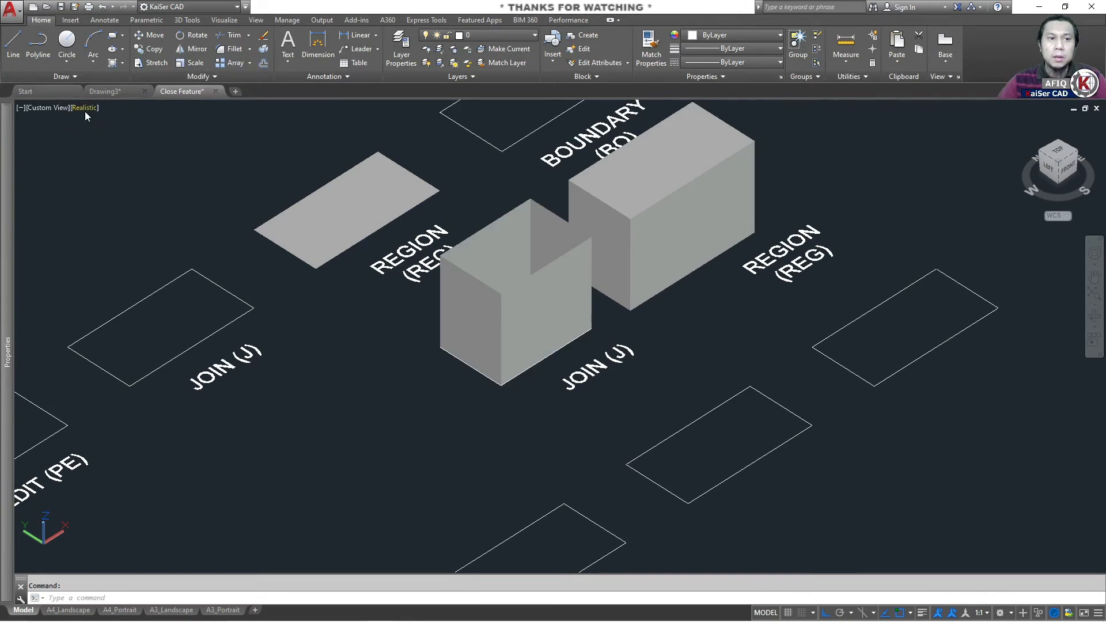
Show the extrusions in the 2D Wireframe visual style and examine the extruded JOIN profile up close.
left_click(84, 109)
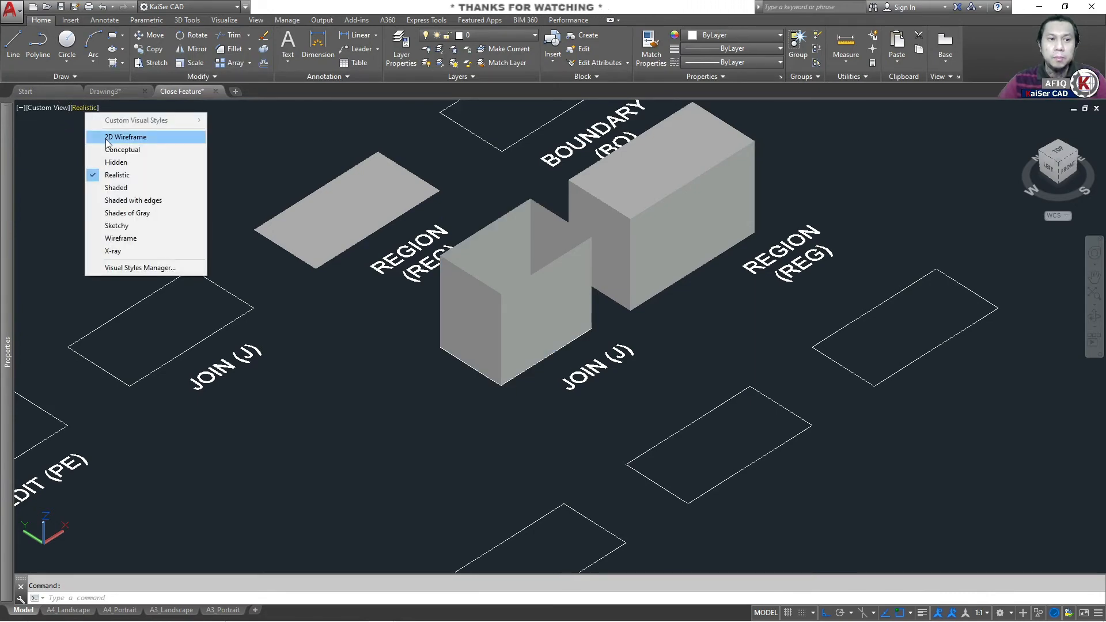
key("Escape")
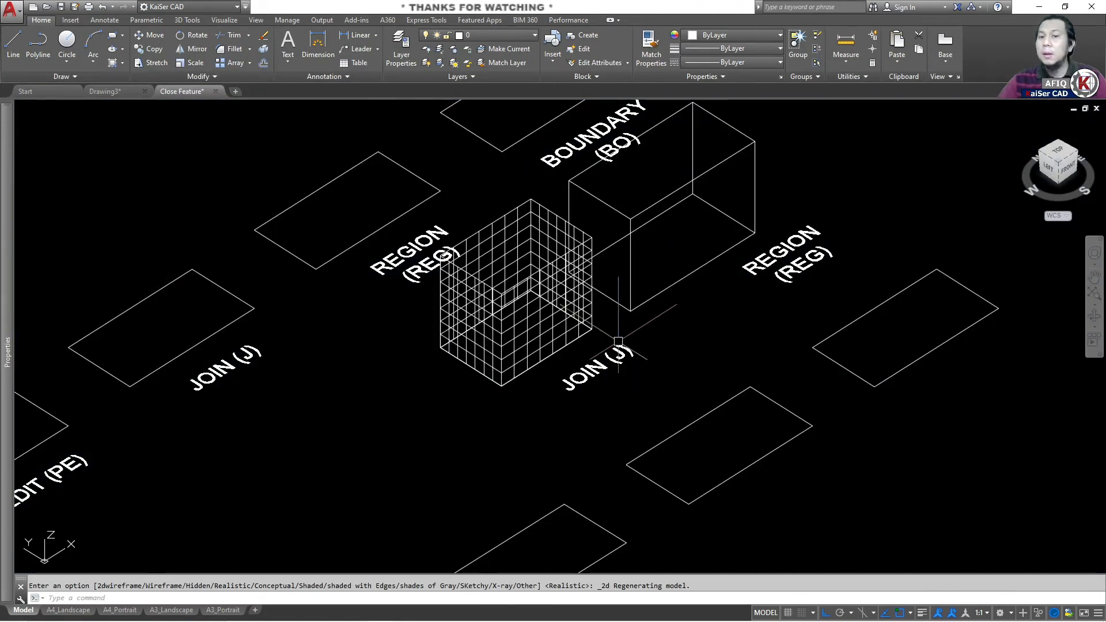
scroll(539, 287, "up", 5)
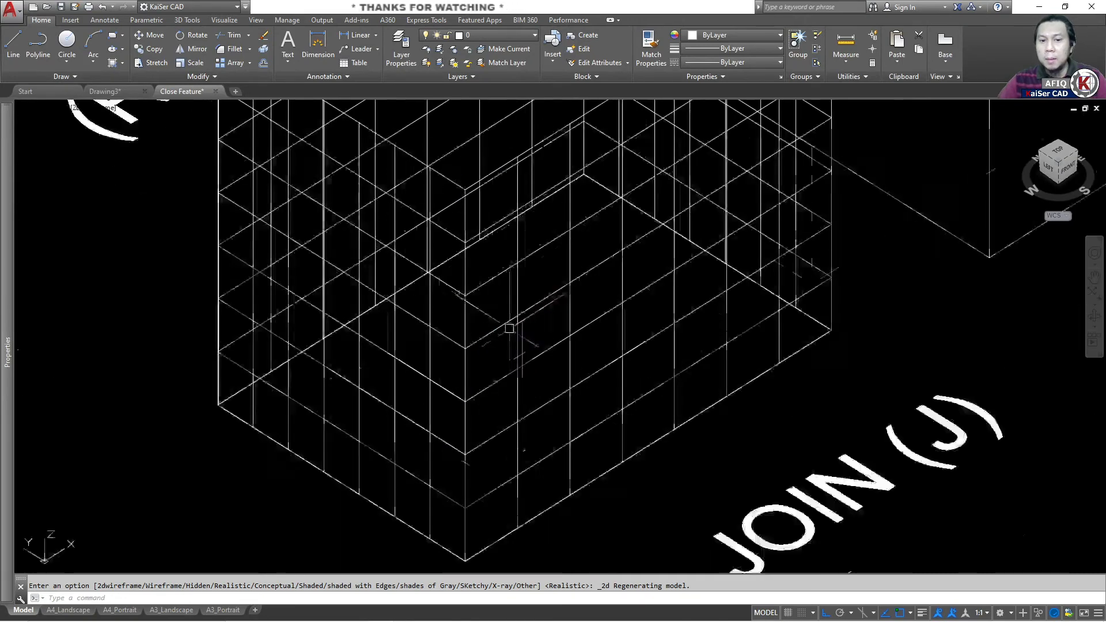
scroll(579, 267, "down", 2)
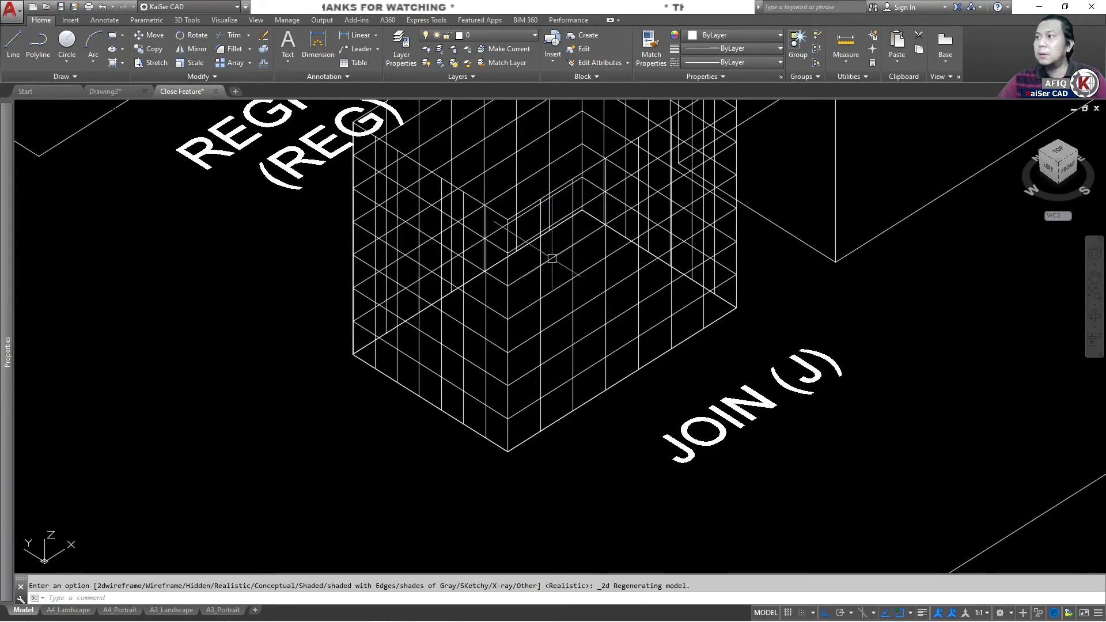
scroll(550, 305, "down", 2)
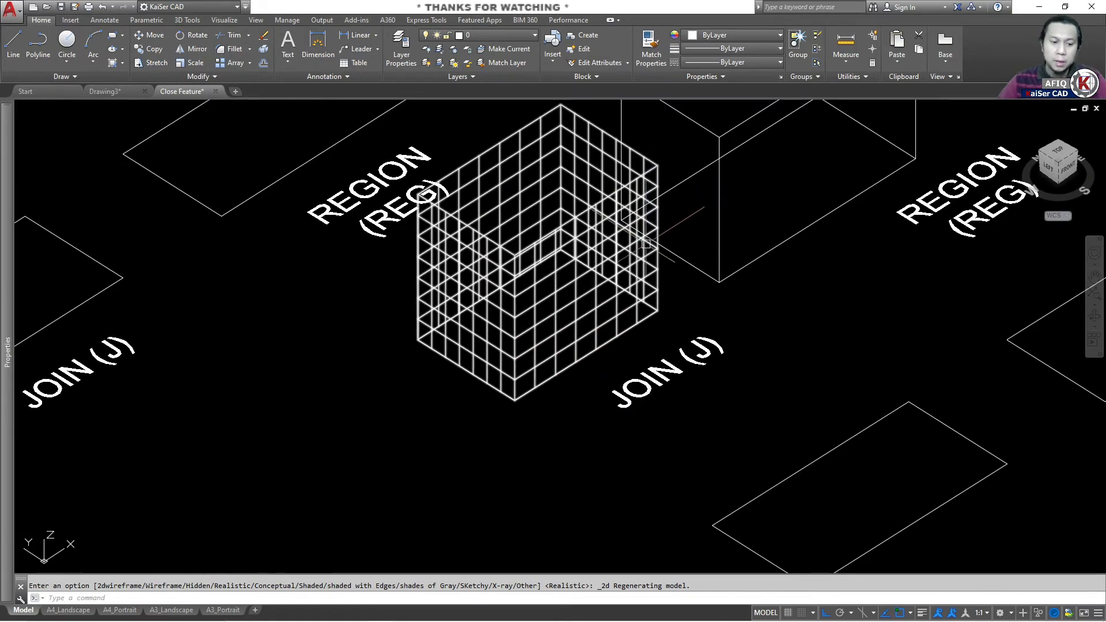
scroll(634, 248, "up", 2)
scroll(633, 255, "up", 2)
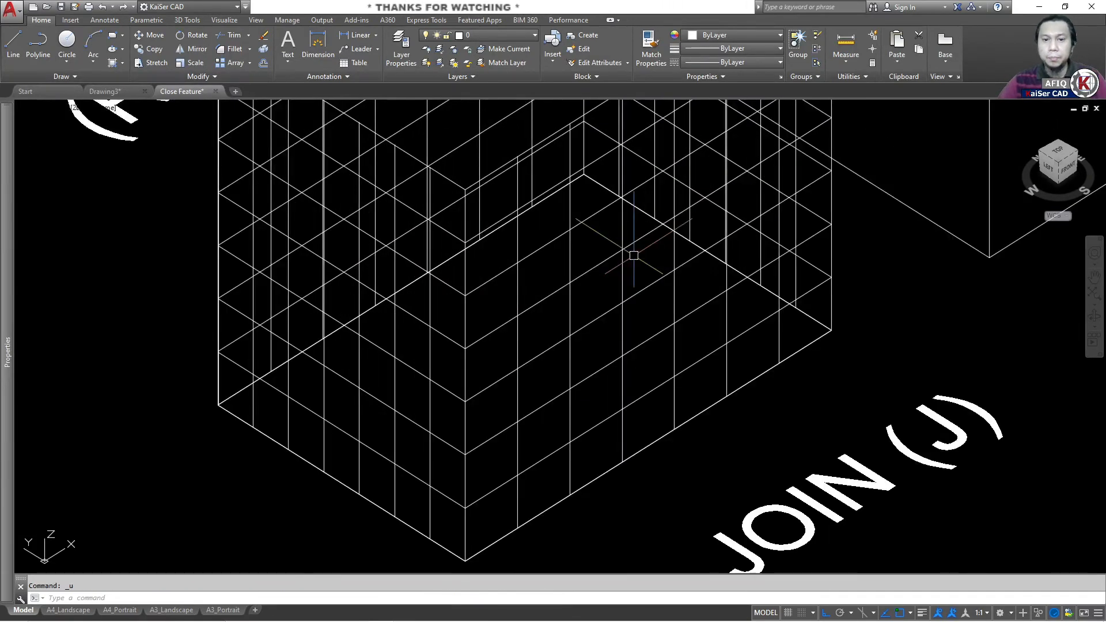
Undo the visual style changes, both extrusions and the isometric view, back to the flat profiles in the top view.
scroll(634, 255, "down", 6)
key("ctrl+z")
key("ctrl+z")
key("ctrl+z")
key("ctrl+z")
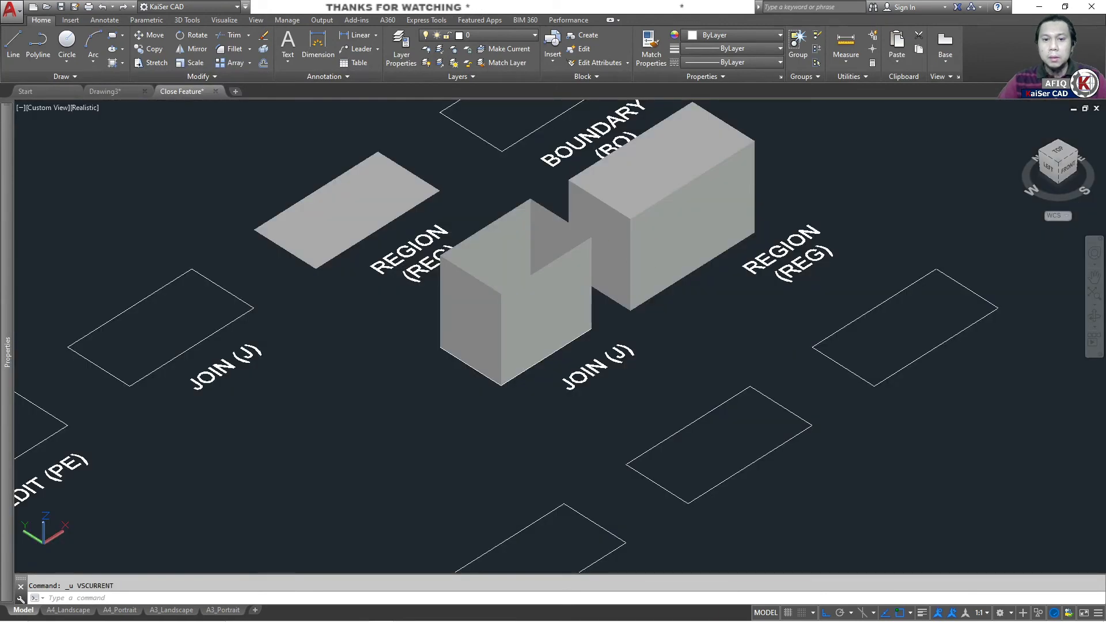
key("ctrl+z")
key("ctrl+z")
key("ctrl+z")
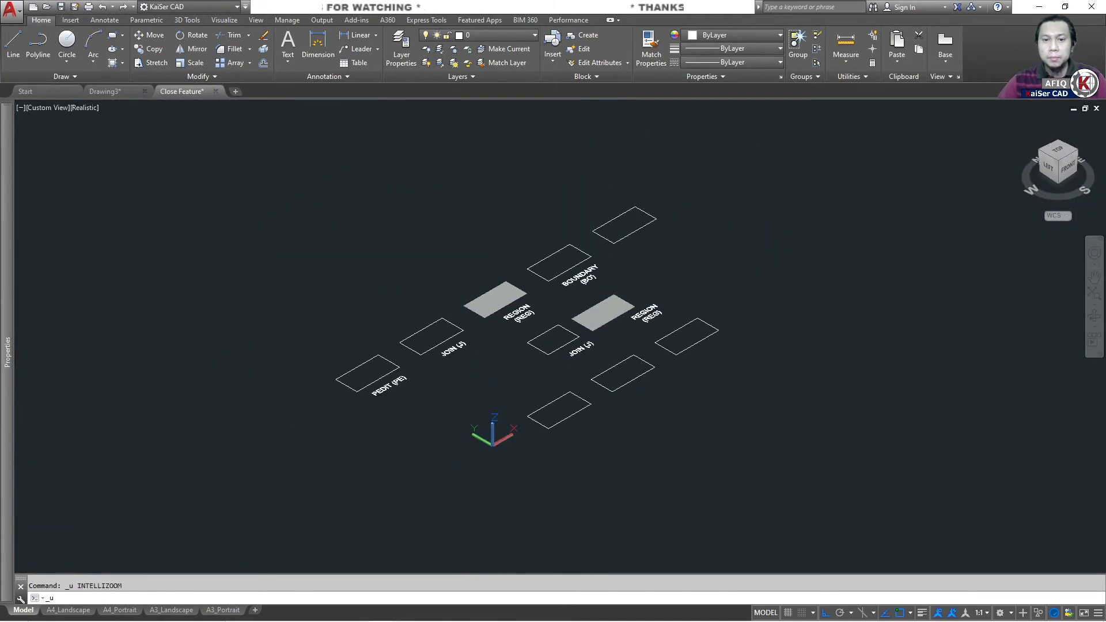
Examine the upper corners of the second-row JOIN rectangle up close to check whether its outline is closed.
scroll(228, 235, "down", 1)
middle_click_drag(228, 236, 482, 254)
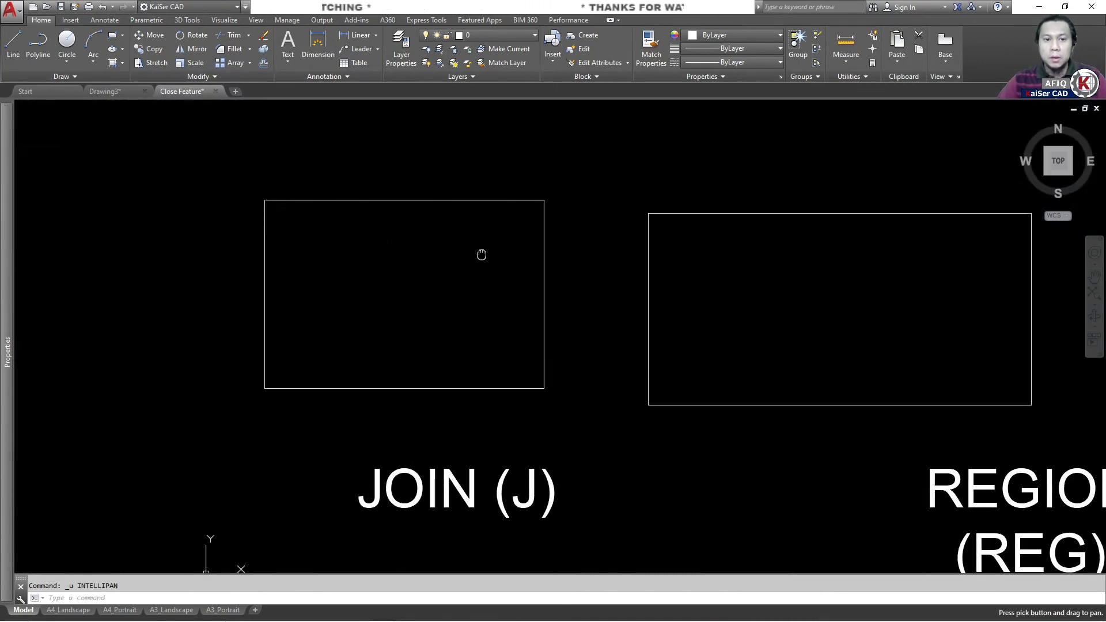
scroll(620, 206, "up", 2)
scroll(451, 200, "up", 2)
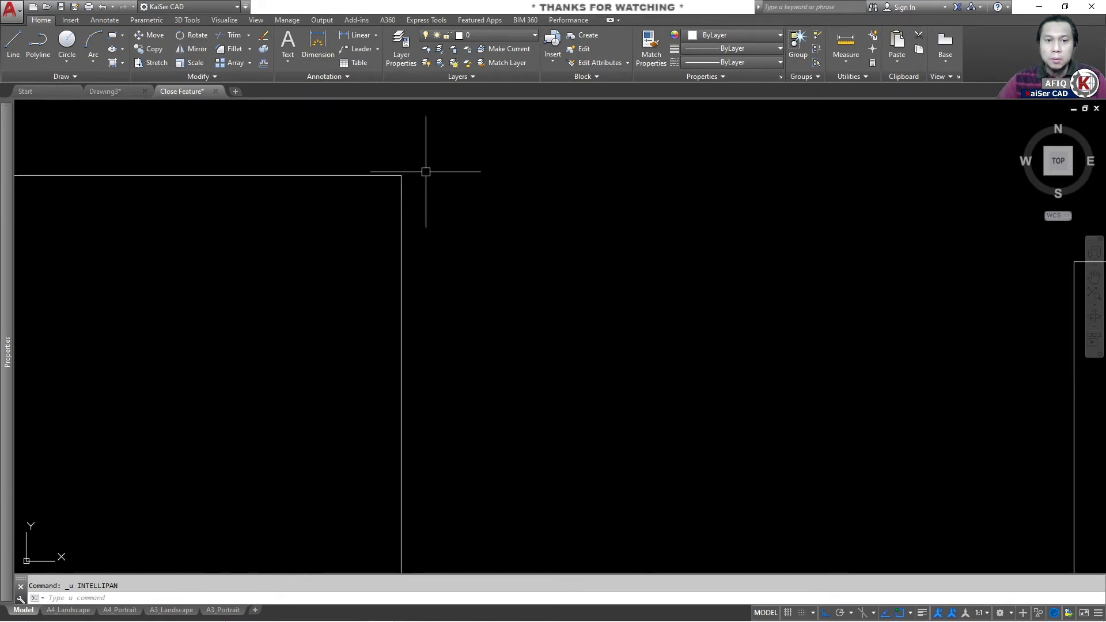
middle_click_drag(424, 171, 462, 189)
middle_click_drag(167, 179, 471, 210)
middle_click_drag(410, 205, 857, 233)
scroll(410, 205, "up", 2)
scroll(291, 227, "down", 2)
middle_click_drag(292, 227, 799, 249)
scroll(224, 225, "down", 3)
scroll(225, 225, "down", 2)
middle_click_drag(304, 229, 804, 243)
scroll(374, 238, "up", 2)
scroll(440, 263, "up", 2)
scroll(412, 241, "up", 2)
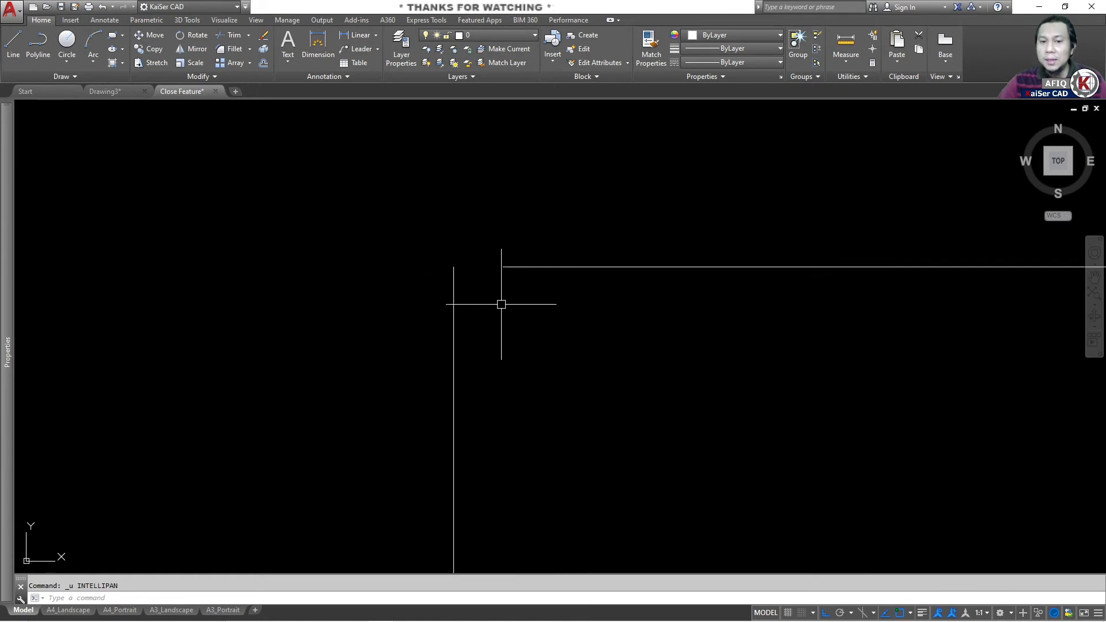
scroll(516, 241, "down", 8)
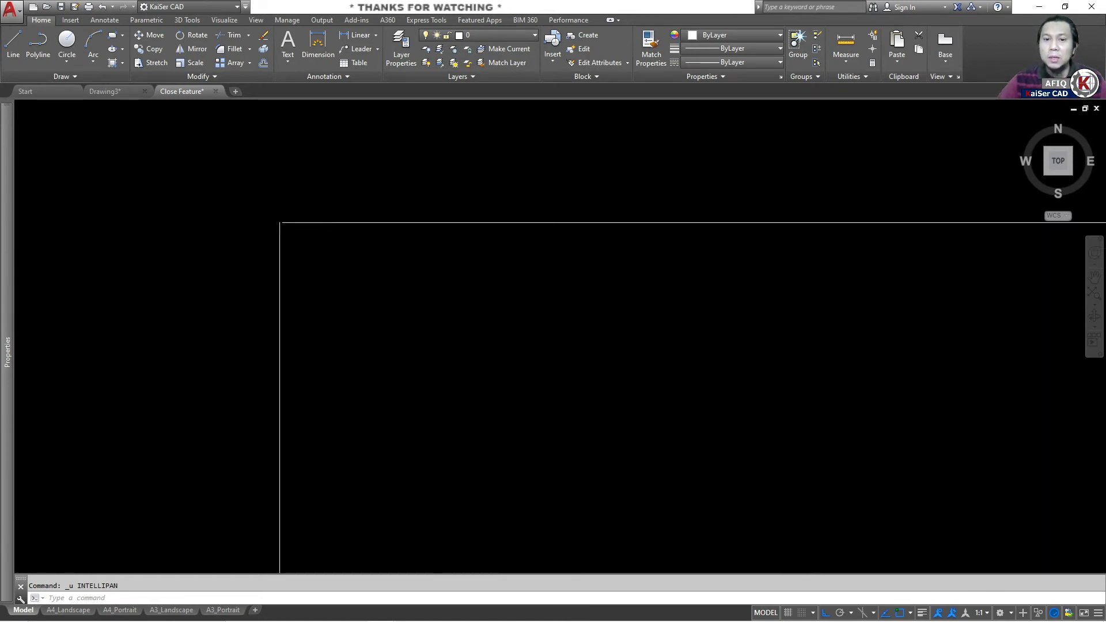
Check the object type and grips of the second-row JOIN rectangle by selecting it, and clear the selection.
left_click(512, 229)
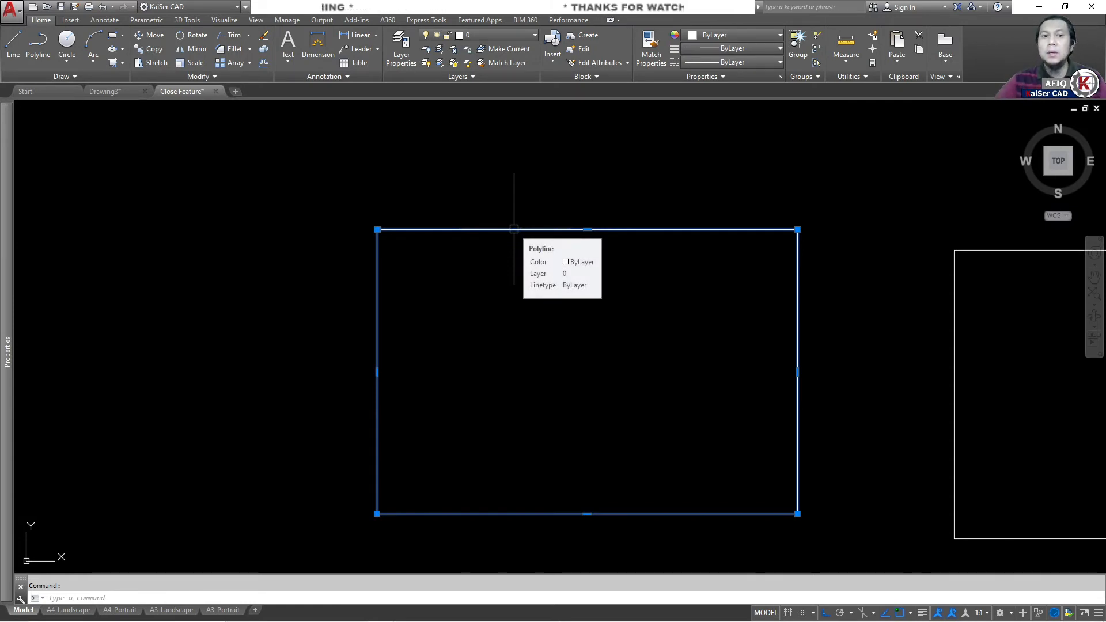
middle_click_drag(602, 259, 285, 227)
scroll(535, 201, "down", 4)
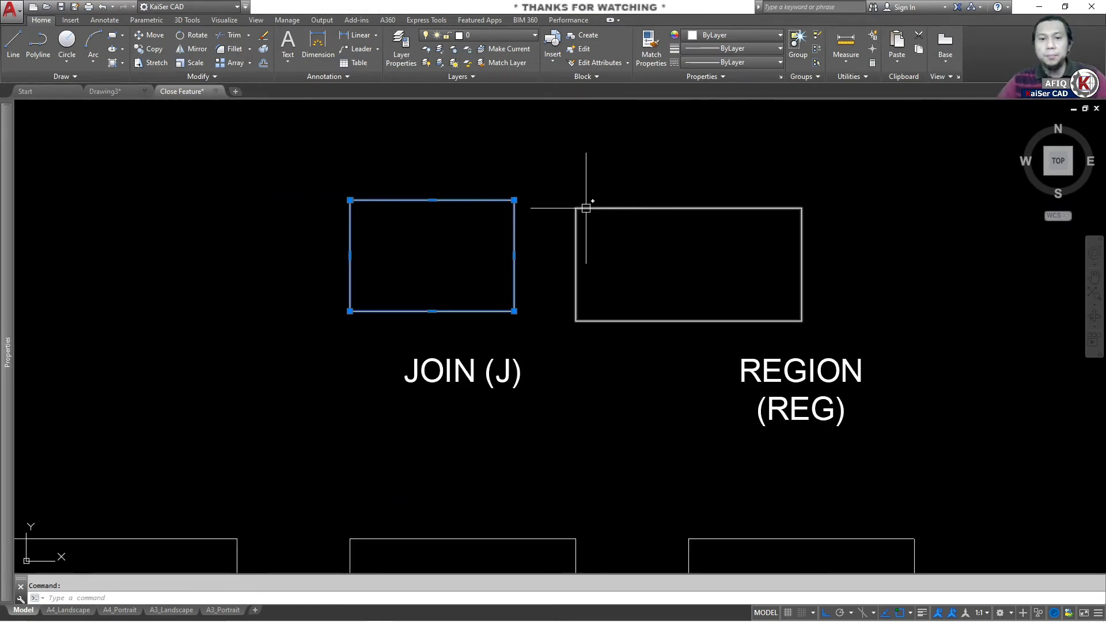
key("Escape")
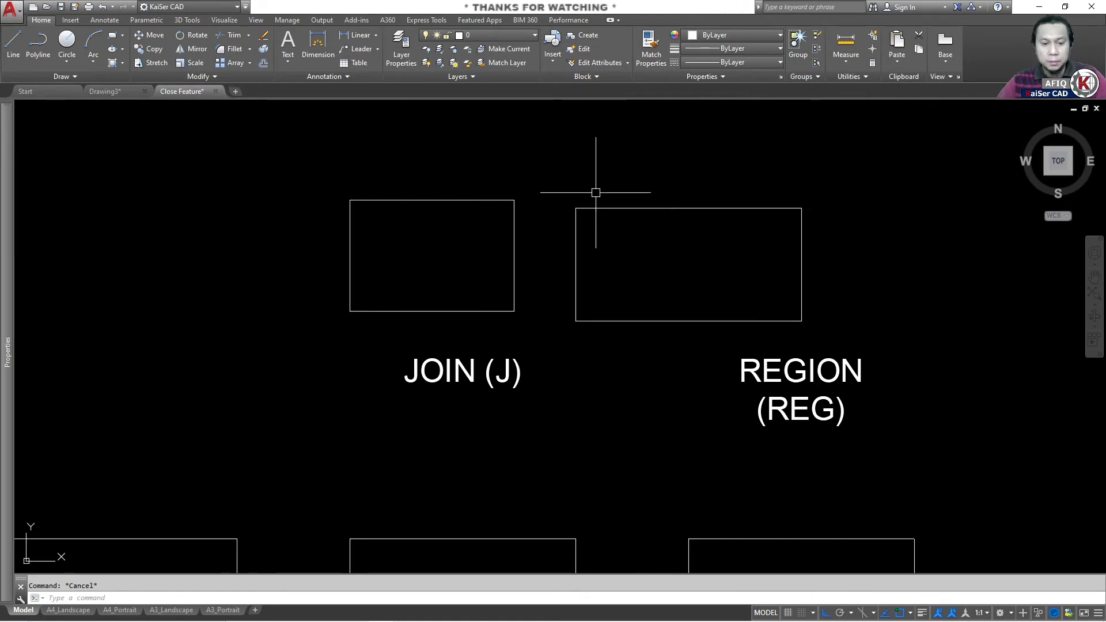
Explode the second-row REGION rectangle into separate lines.
type("x")
key("Return")
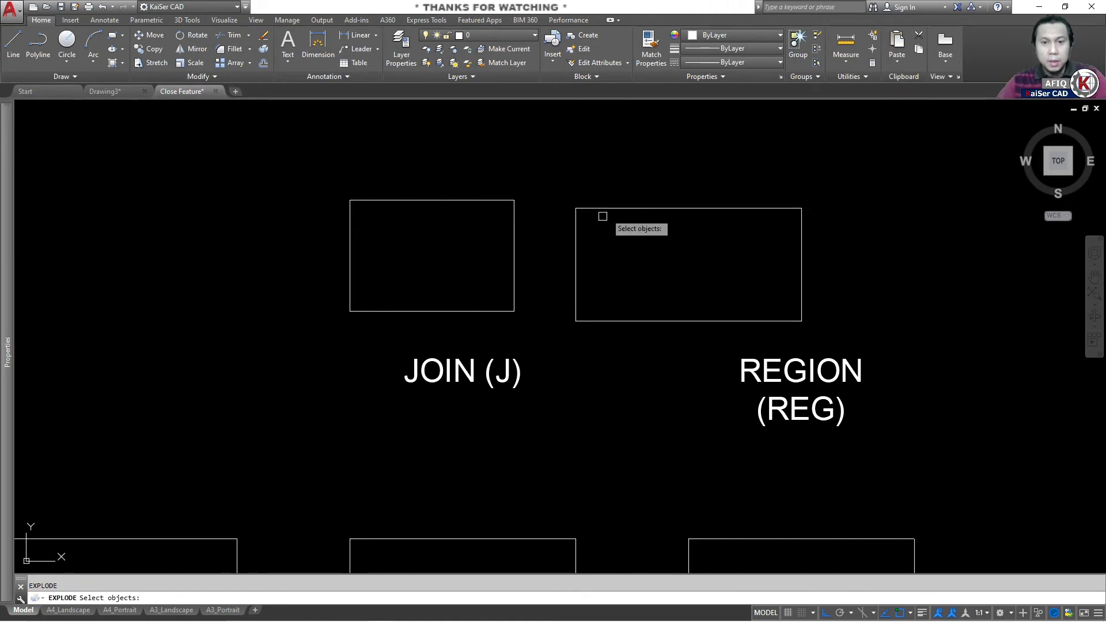
left_click(603, 207)
key("Return")
left_click(588, 208)
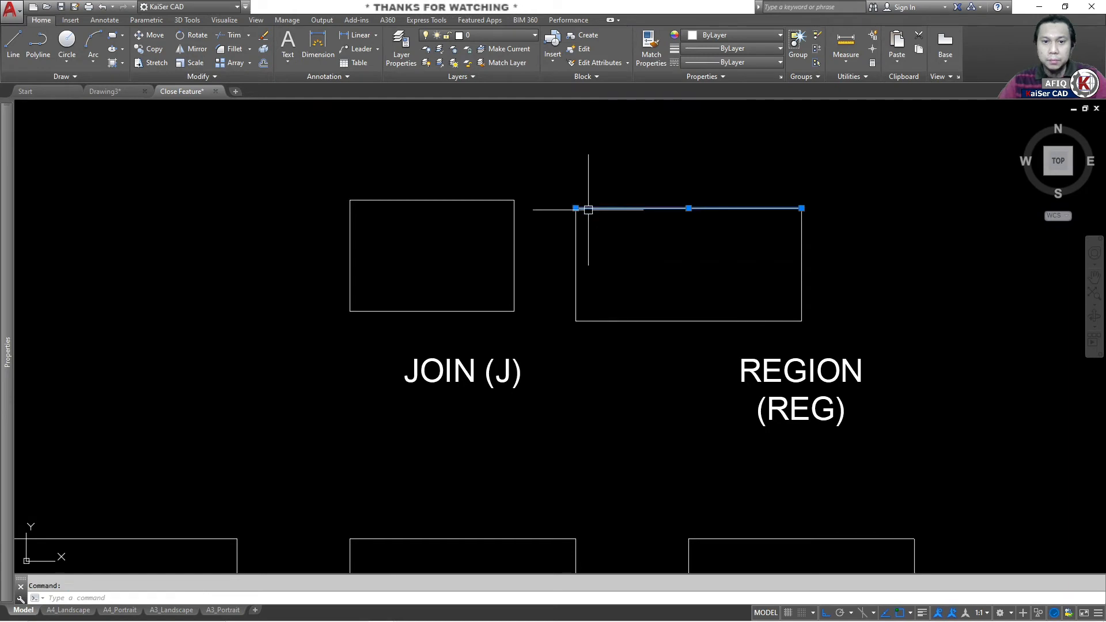
left_click(575, 208)
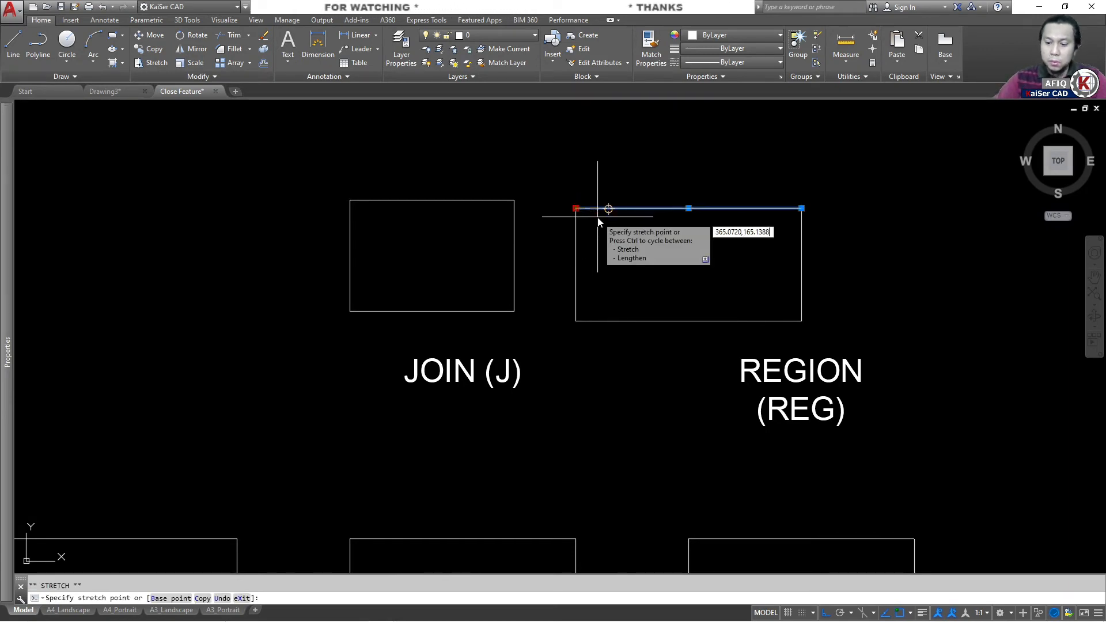
key("Escape")
key("Escape")
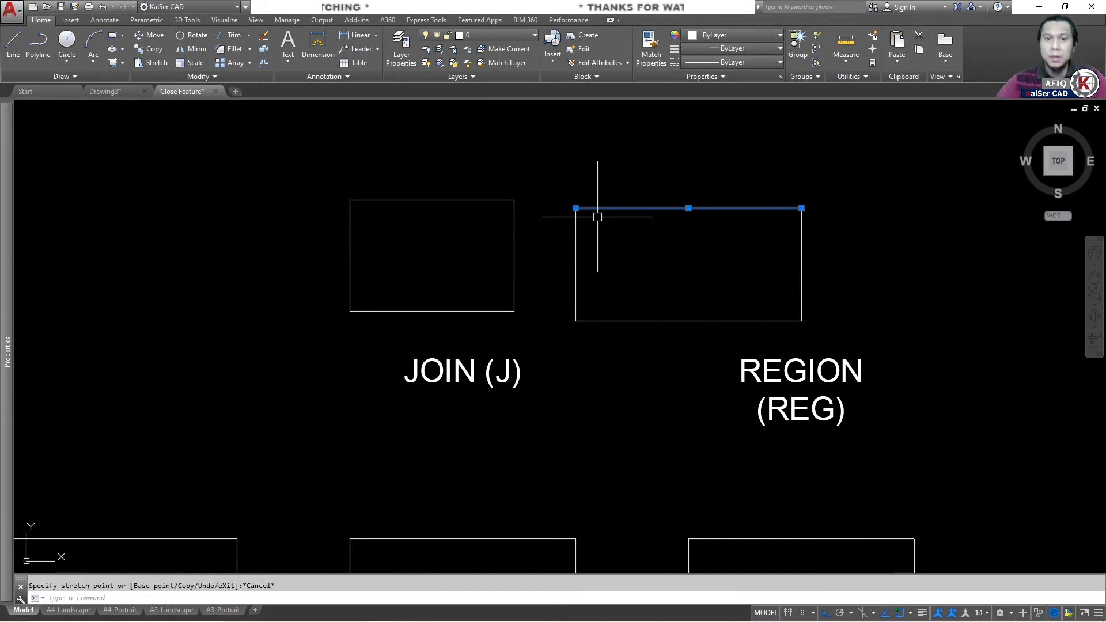
Shorten the top line of the exploded rectangle at its left end by stretching its endpoint, leaving a small gap at the upper-left corner.
scroll(698, 289, "up", 5)
middle_click_drag(740, 322, 631, 195)
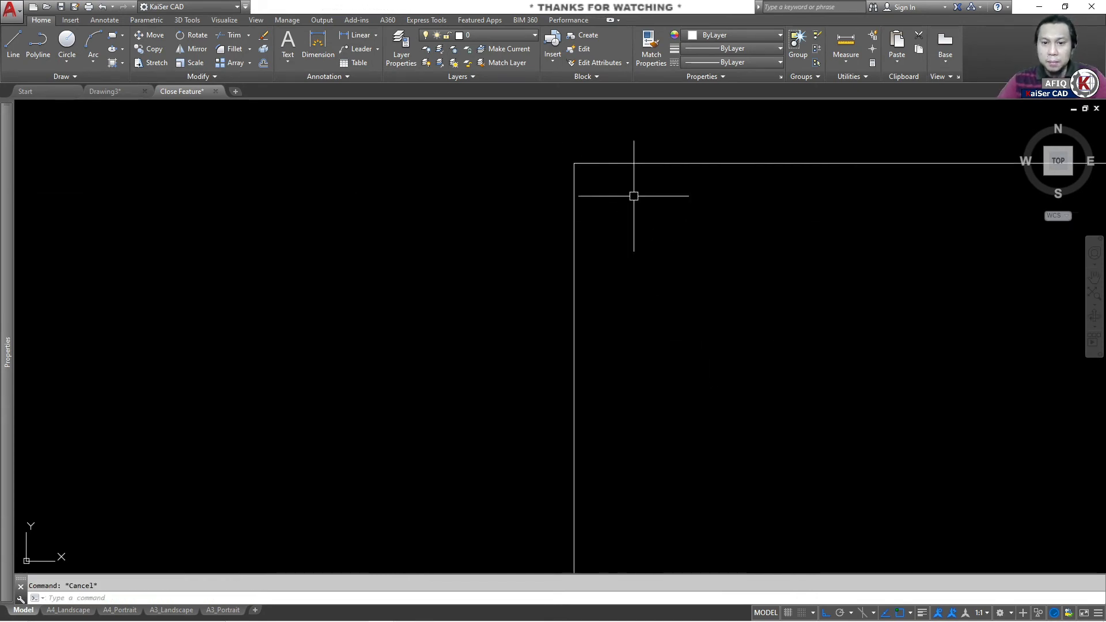
left_click(653, 141)
left_click(630, 195)
left_click(574, 163)
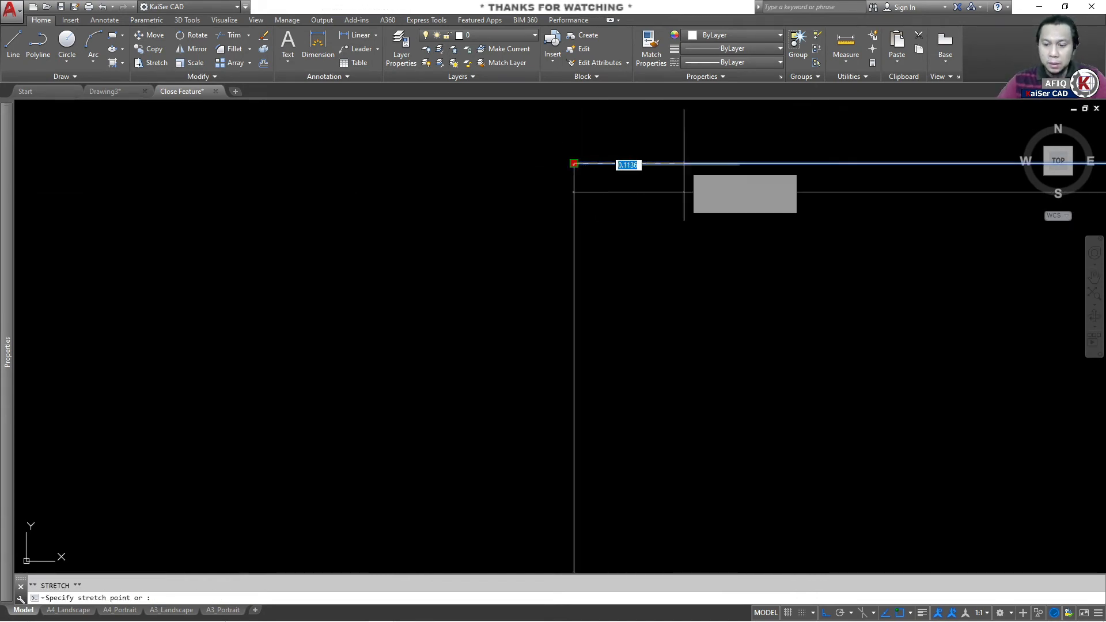
key("Return")
key("Escape")
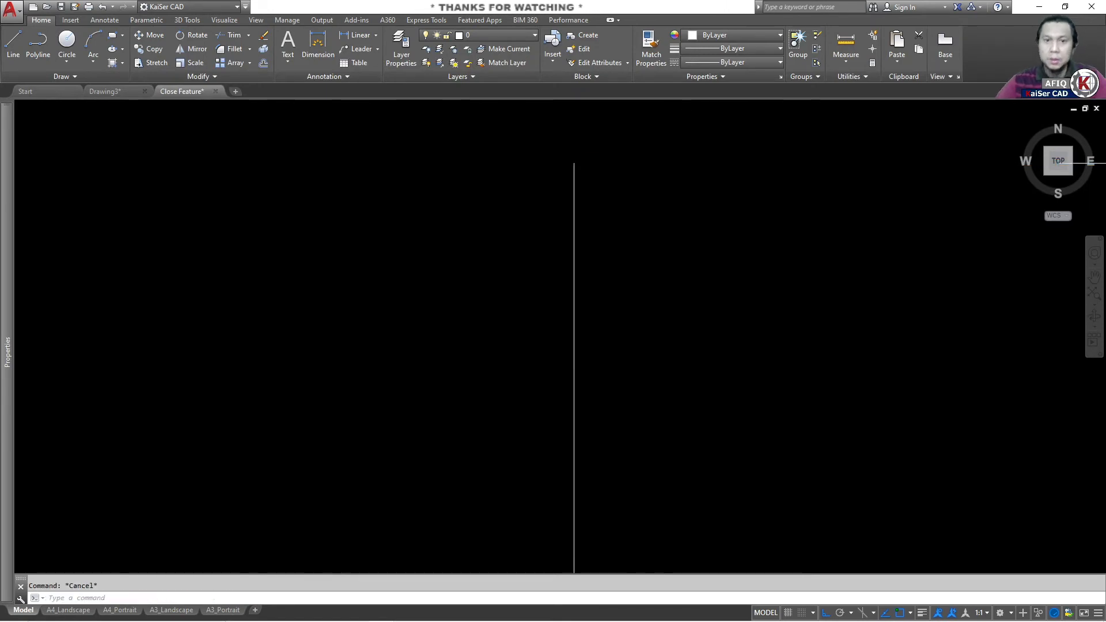
scroll(583, 212, "down", 6)
scroll(615, 206, "up", 2)
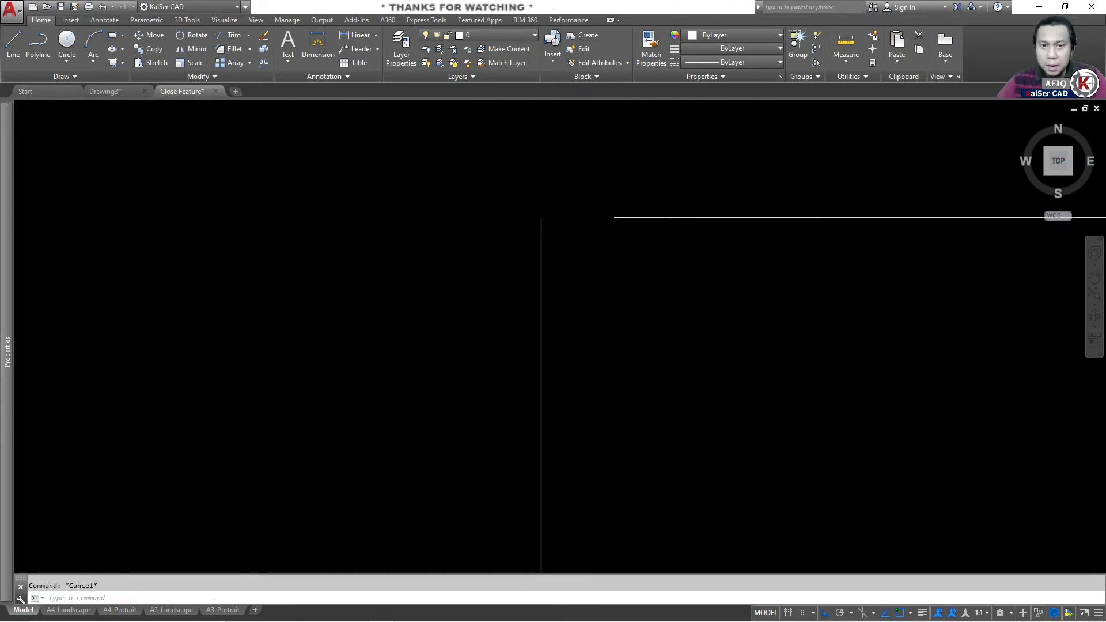
Join the four lines of the exploded second-row rectangle into one polyline with JOIN, and select it to inspect its grips.
scroll(600, 239, "down", 5)
scroll(588, 215, "up", 3)
middle_click_drag(588, 215, 576, 209)
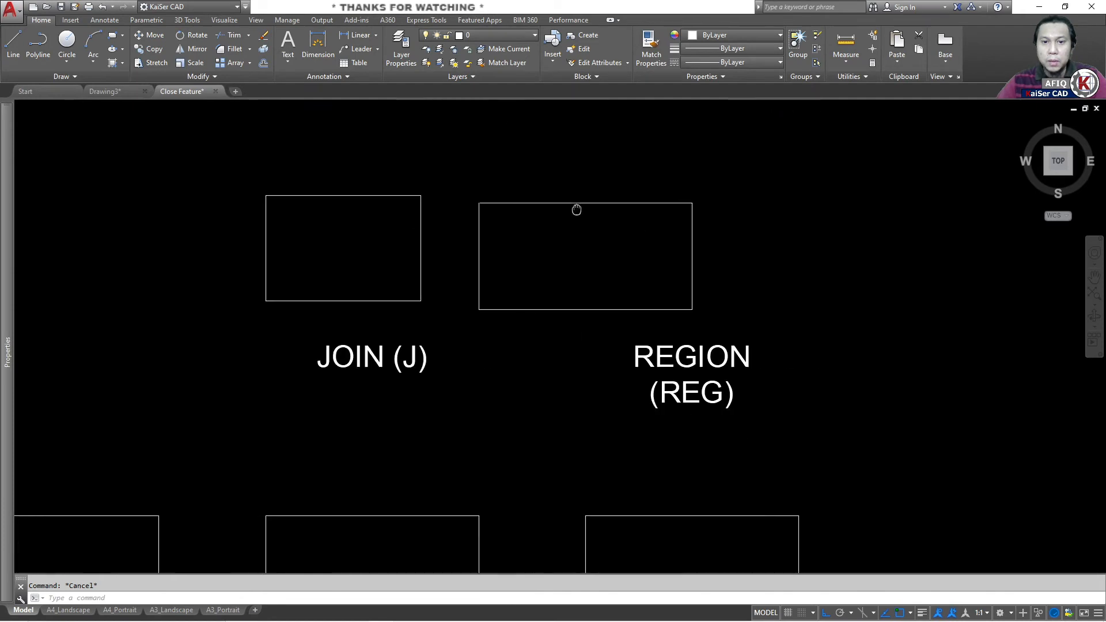
scroll(544, 216, "down", 2)
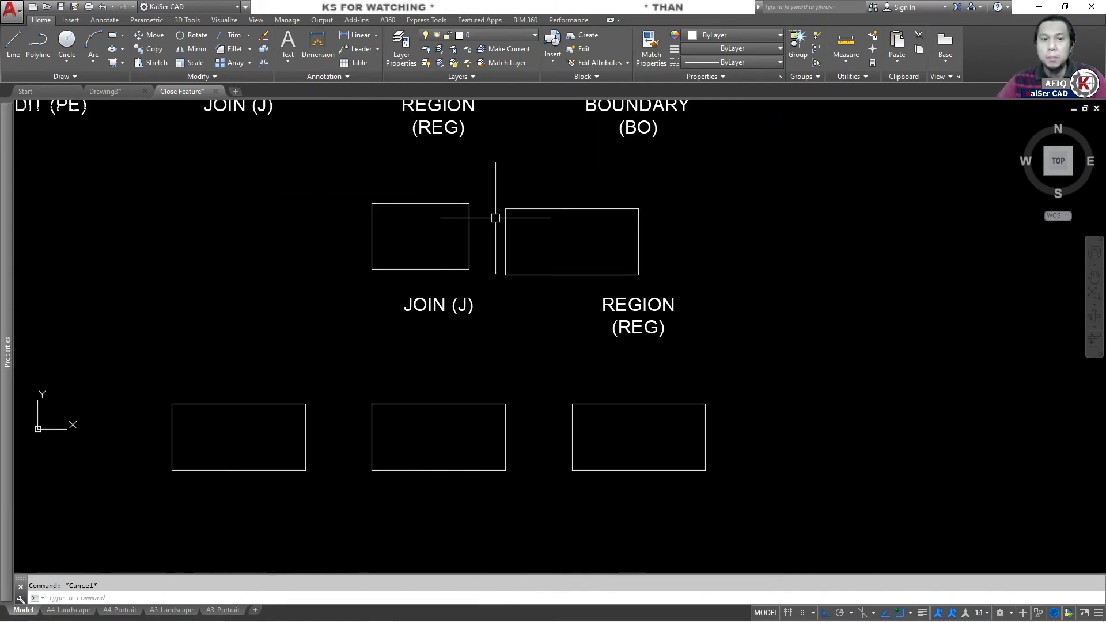
scroll(537, 217, "up", 2)
key("Return")
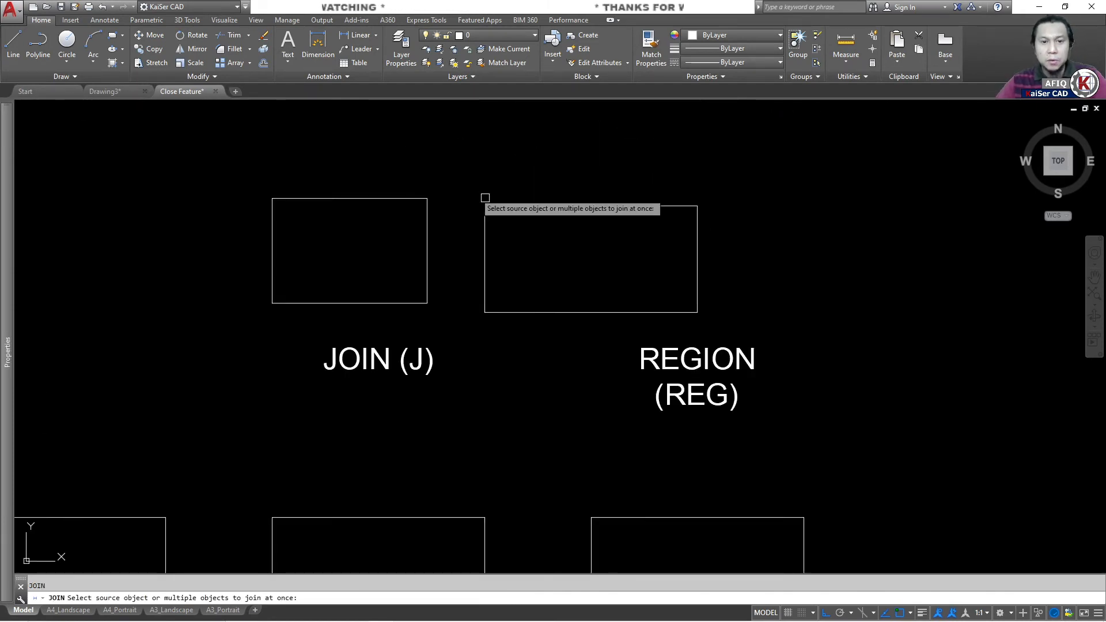
left_click(468, 188)
left_click(790, 316)
key("Return")
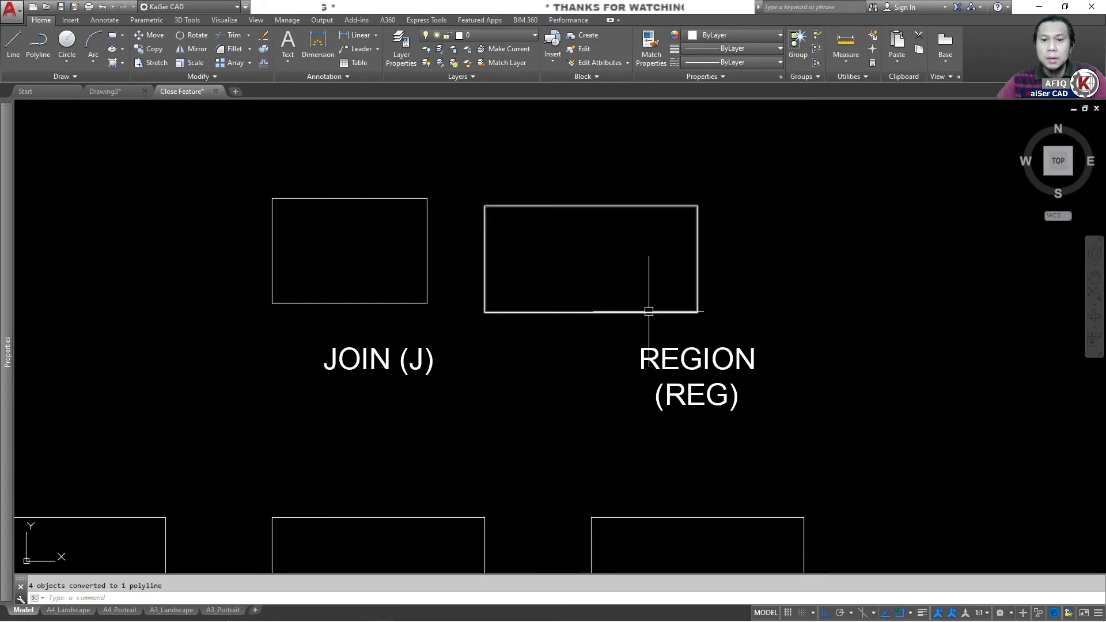
left_click(485, 274)
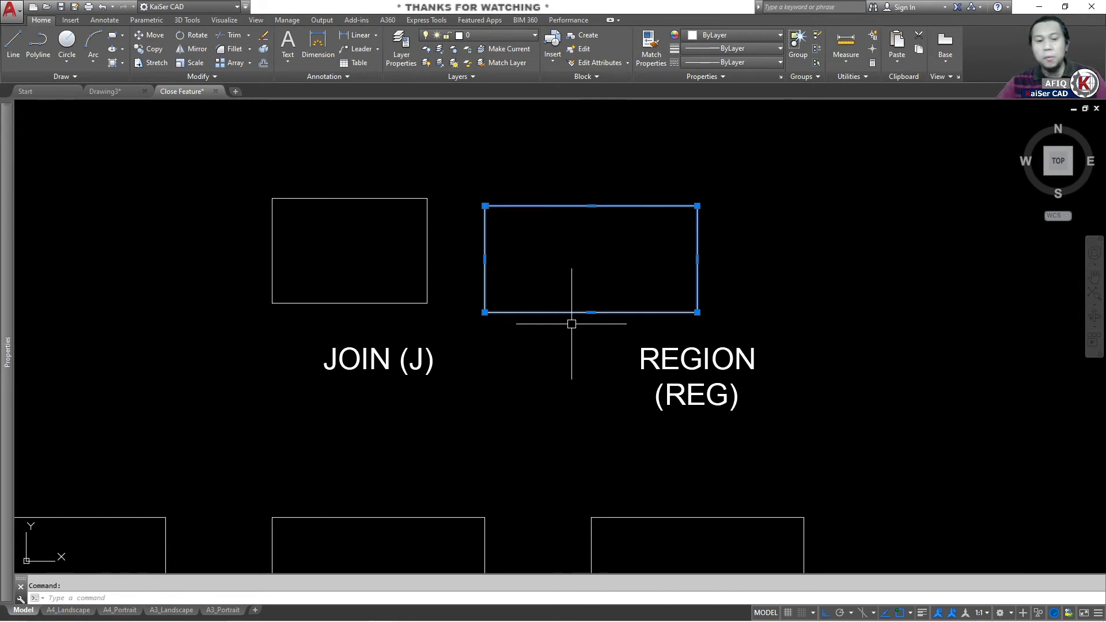
Inspect the upper-left corner gap of the joined second-row REGION rectangle, and check that it selects as one polyline.
scroll(501, 195, "up", 6)
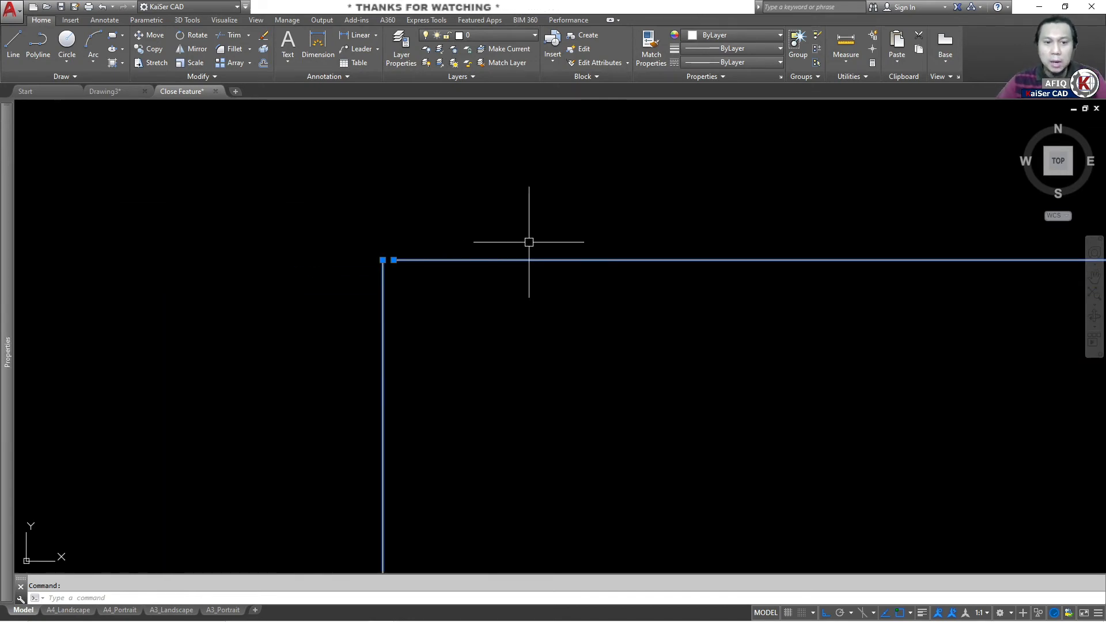
scroll(528, 242, "down", 5)
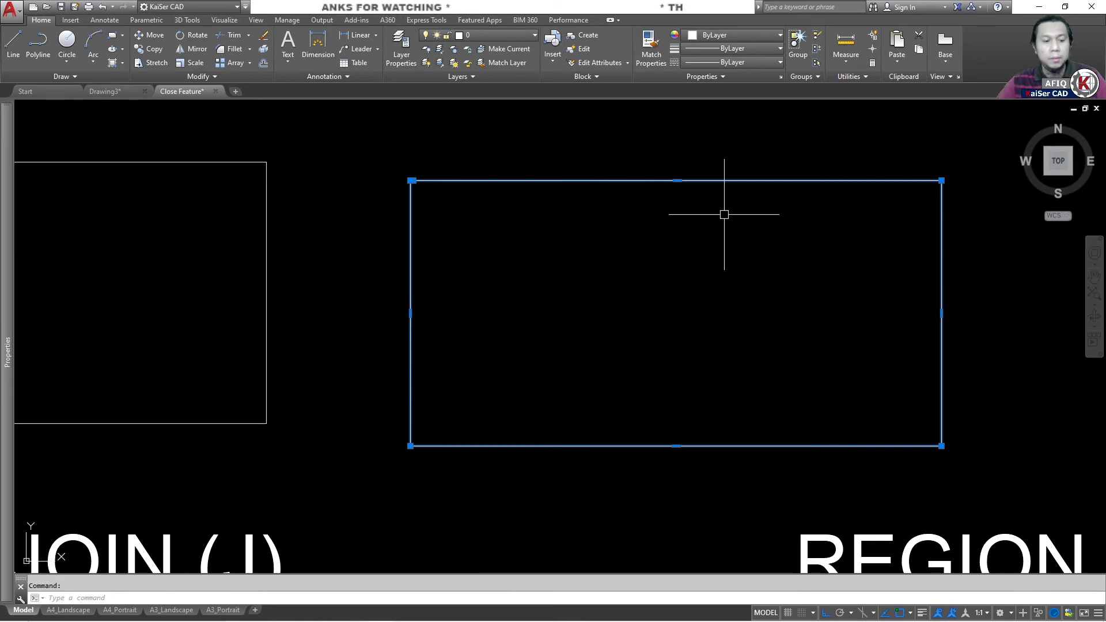
key("Escape")
scroll(724, 214, "up", 1)
left_click_drag(674, 150, 614, 210)
scroll(614, 210, "down", 1)
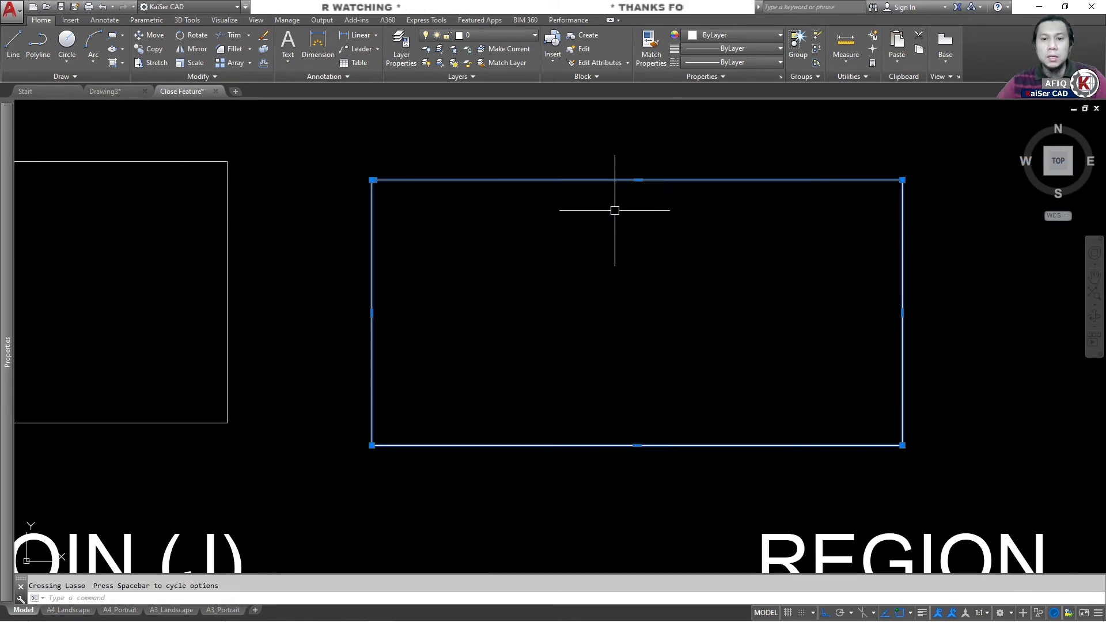
Undo the JOIN on the second-row REGION rectangle, returning it to separate lines, and clear any selection.
key("ctrl+z")
key("ctrl+z")
left_click(638, 131)
left_click(575, 200)
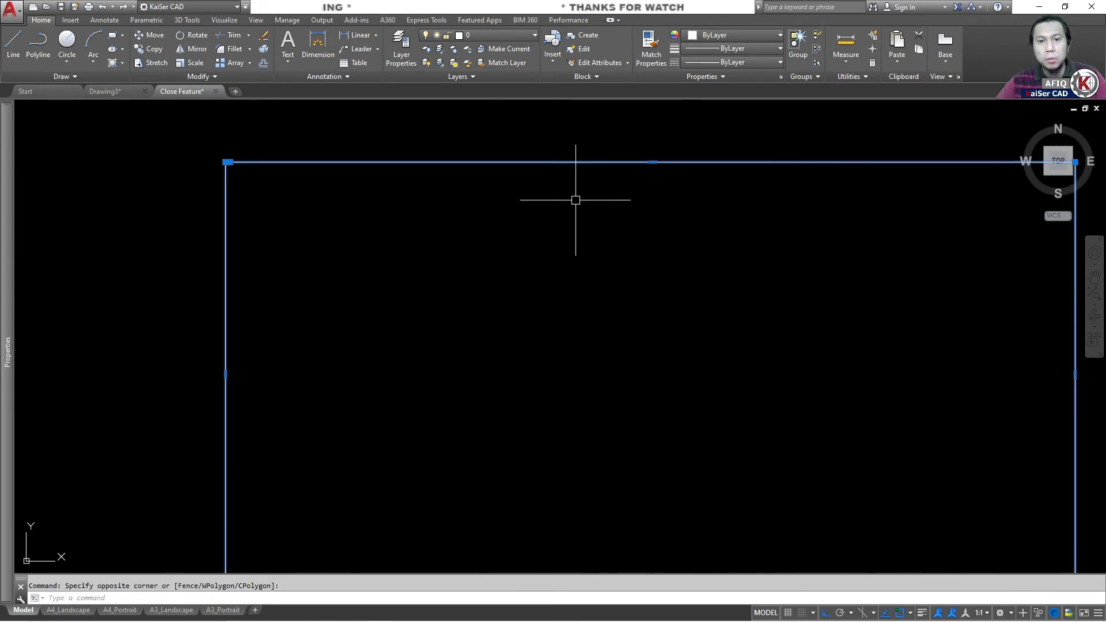
key("ctrl+z")
key("ctrl+z")
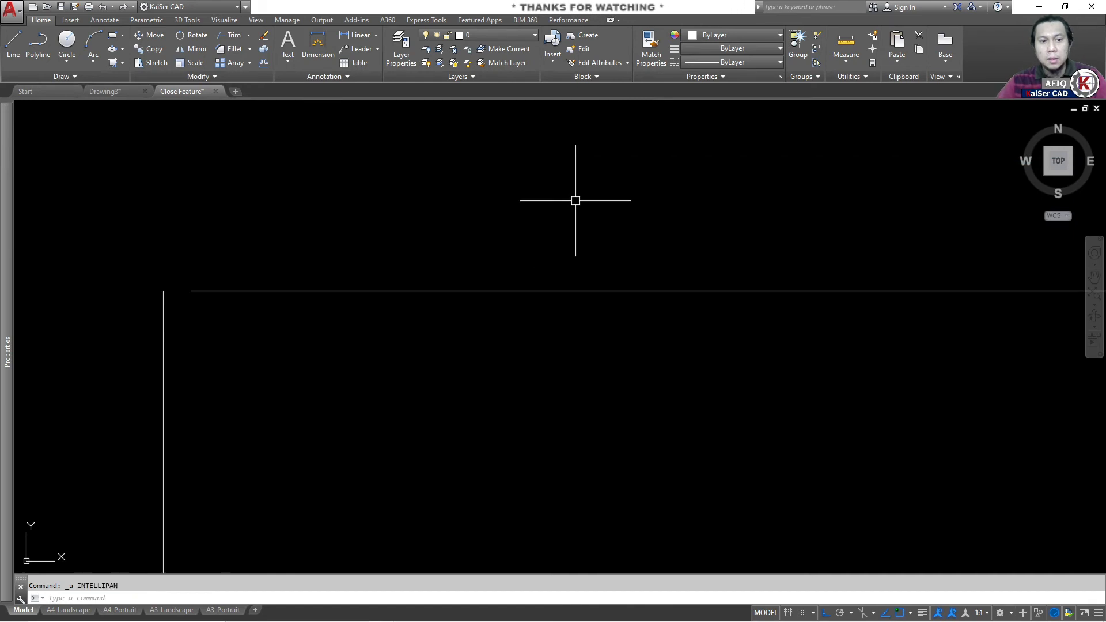
key("ctrl+z")
key("ctrl+z")
left_click(575, 201)
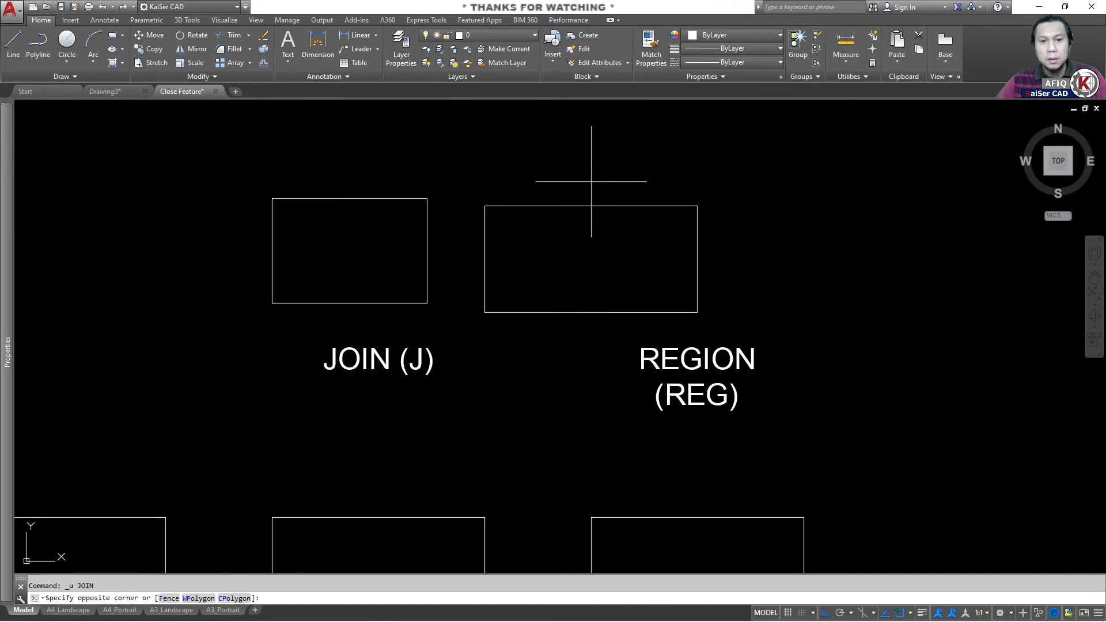
left_click(557, 232)
key("Escape")
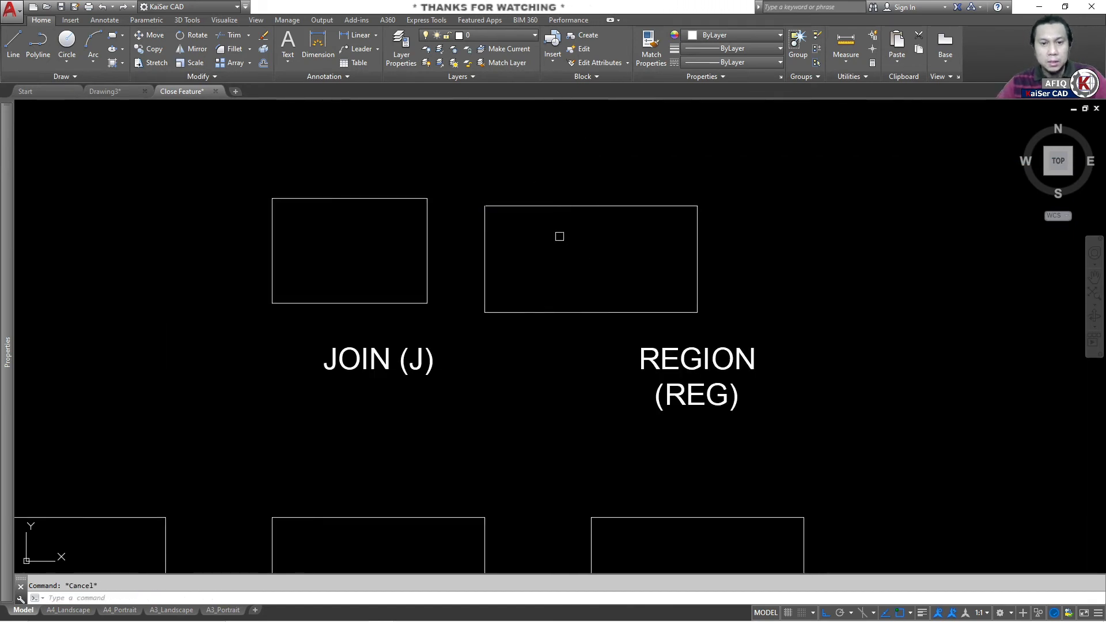
Try to convert the four lines of the second-row rectangle with the corner gap into a region with REGION.
type("reg")
key("Return")
left_click(472, 187)
left_click(766, 322)
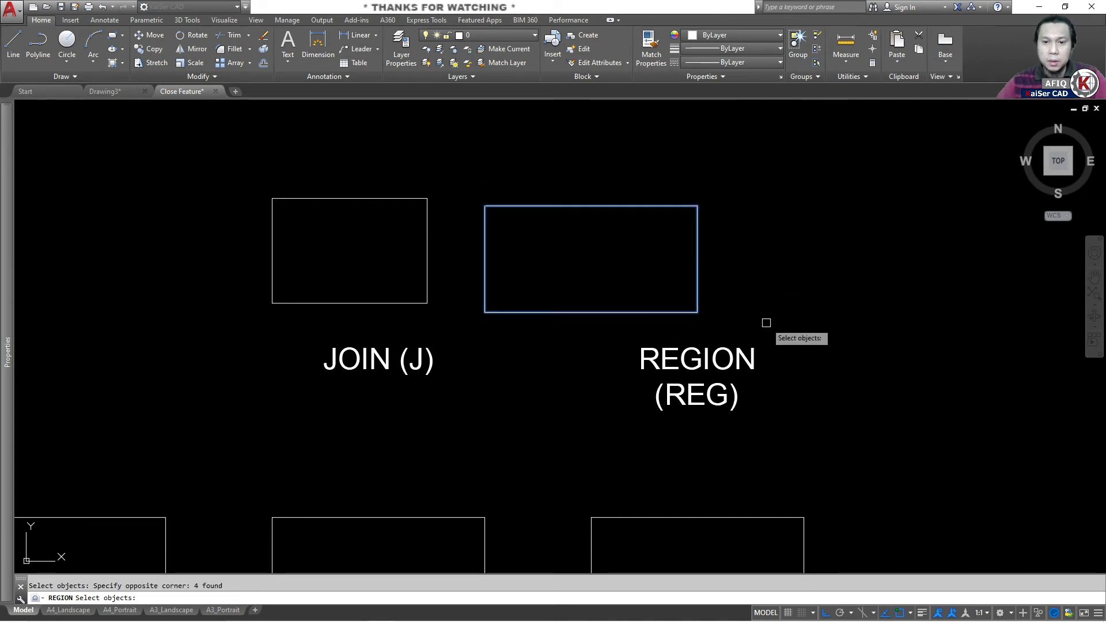
key("Return")
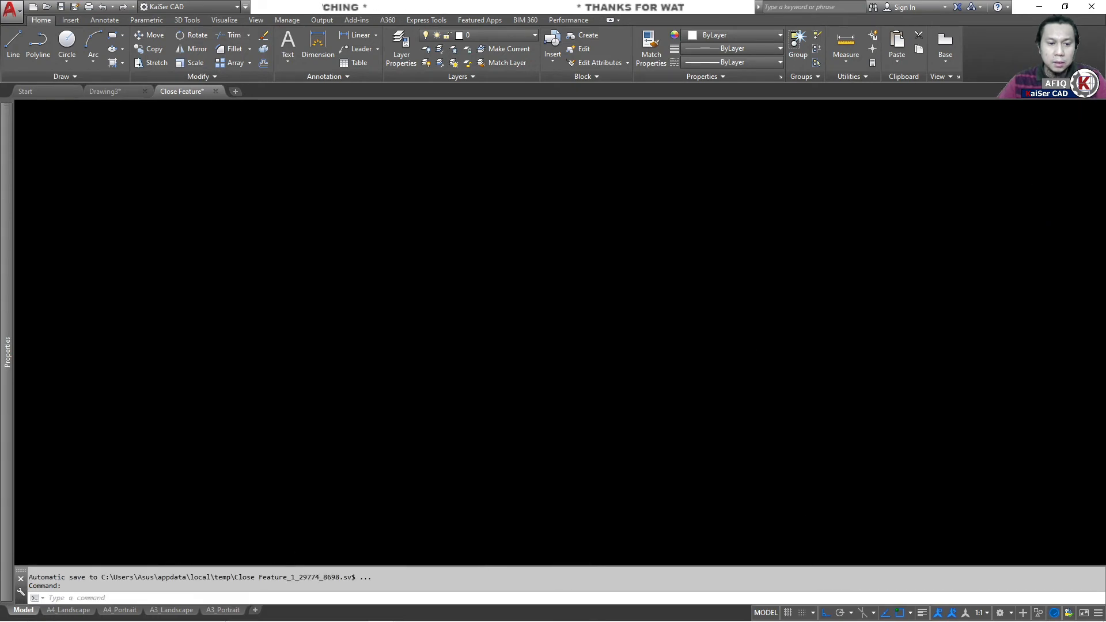
key("Escape")
key("Escape")
type("R")
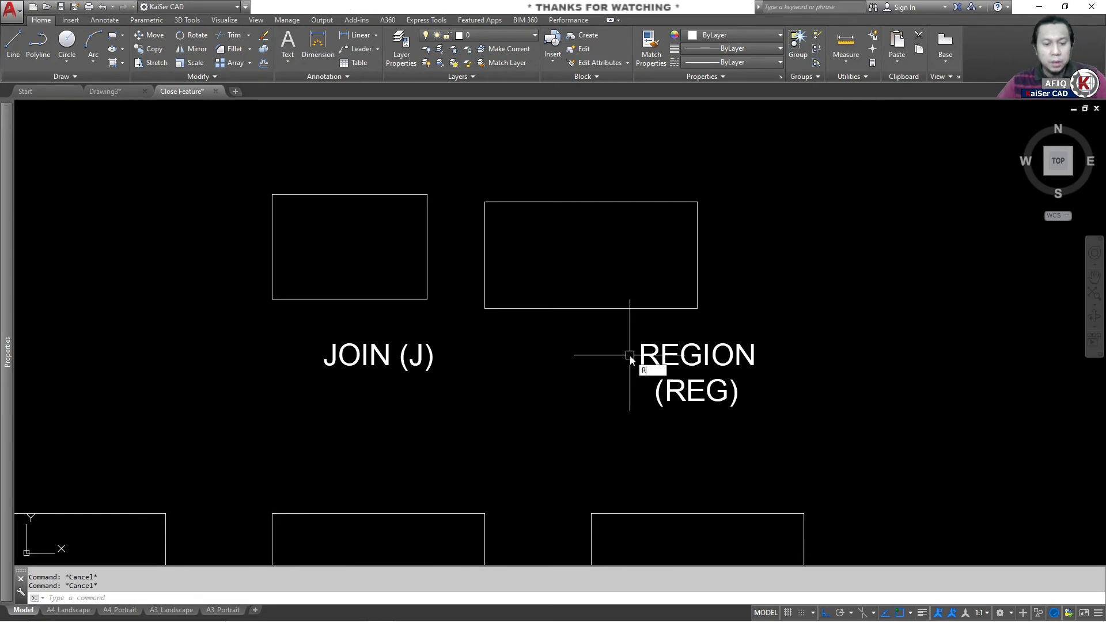
type("EG")
key("Return")
left_click(449, 180)
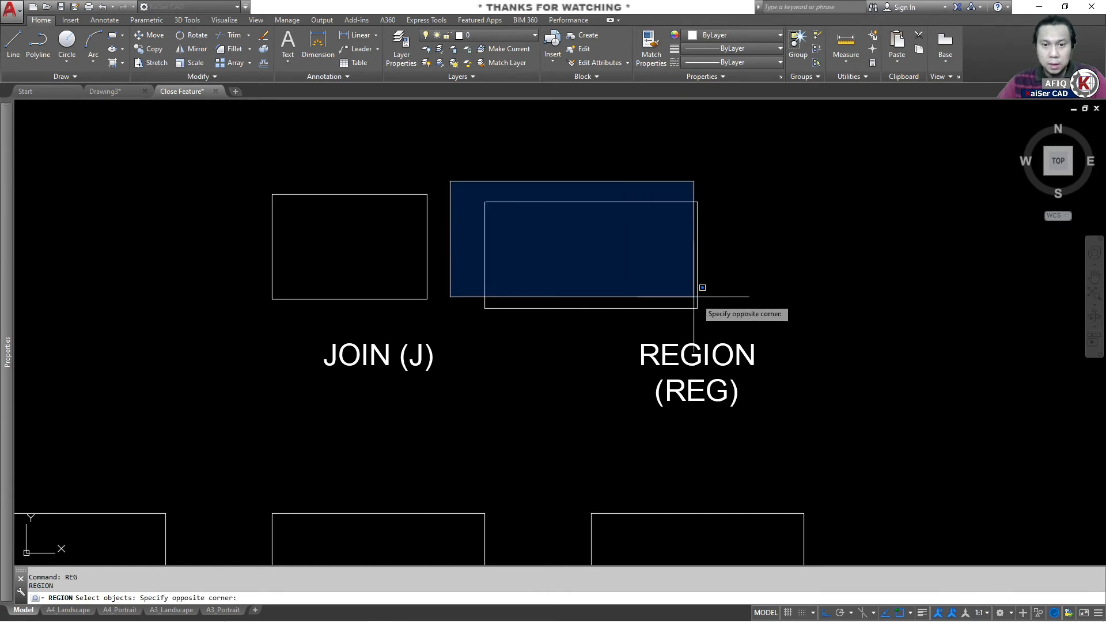
left_click(754, 330)
key("Return")
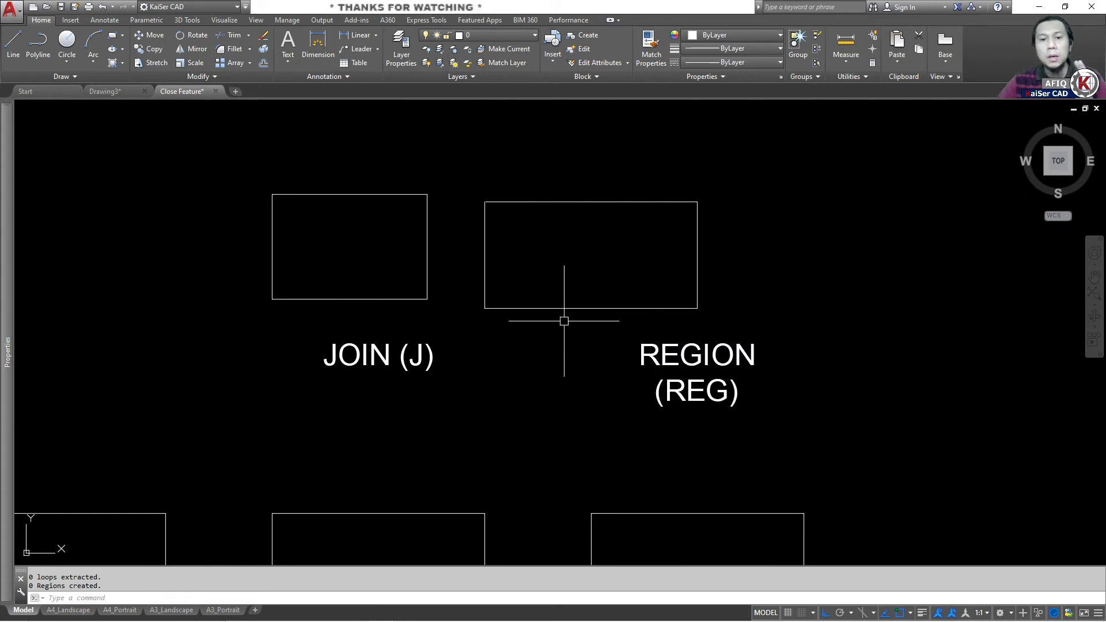
Check whether the sides of the gapped rectangle are separate lines by selecting them one by one and together, and clear the selection.
left_click(767, 242)
left_click(671, 250)
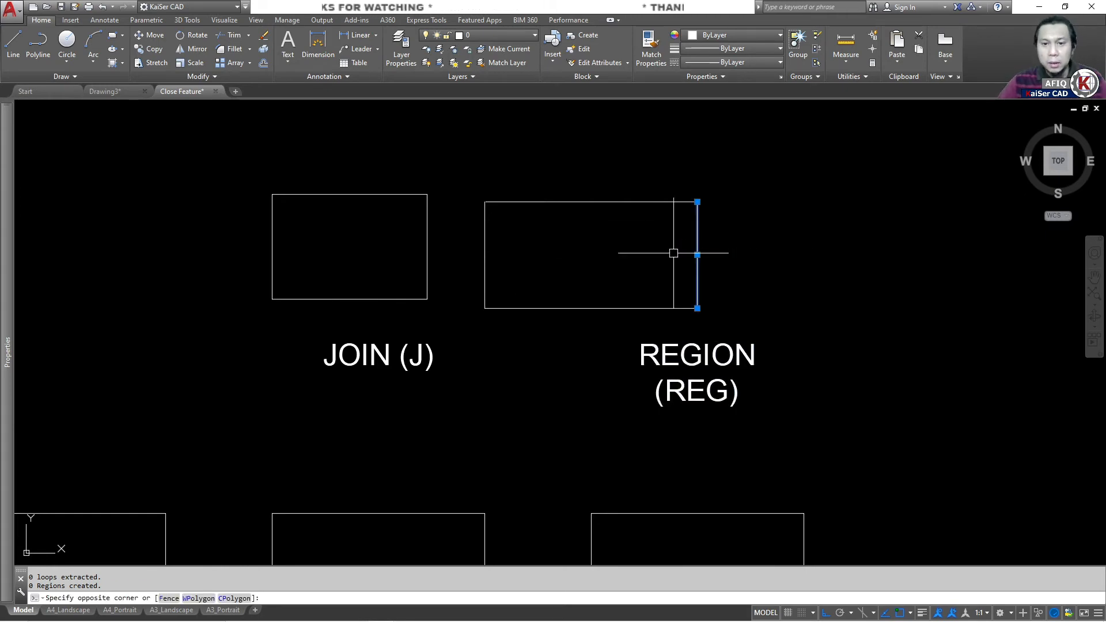
left_click(617, 178)
left_click(581, 269)
left_click(581, 269)
left_click(534, 349)
left_click(499, 269)
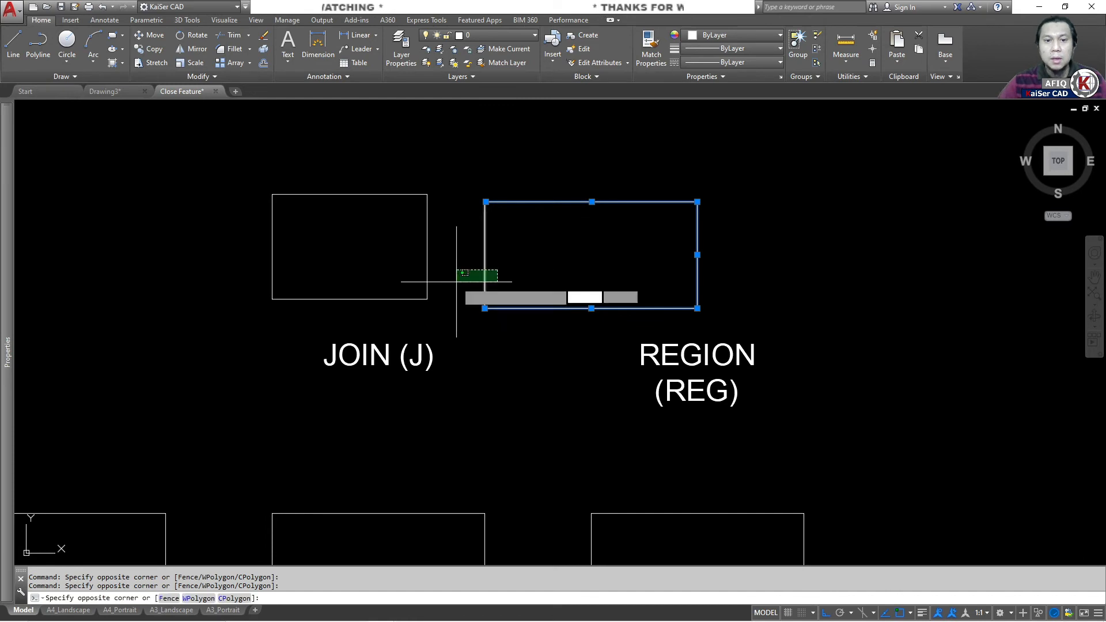
left_click(457, 283)
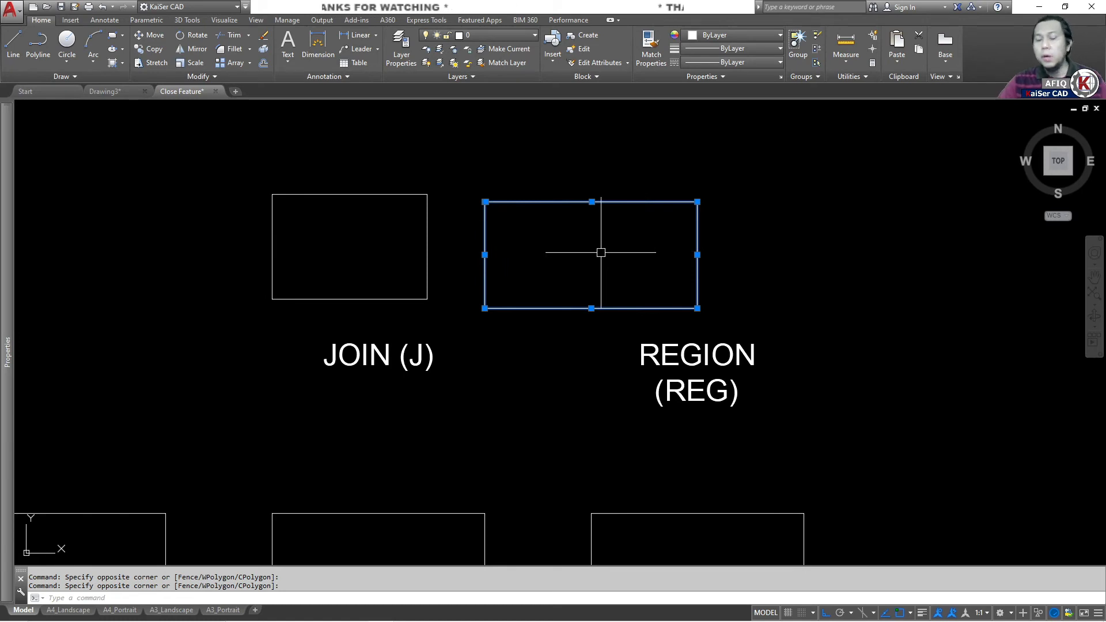
key("Escape")
key("Escape")
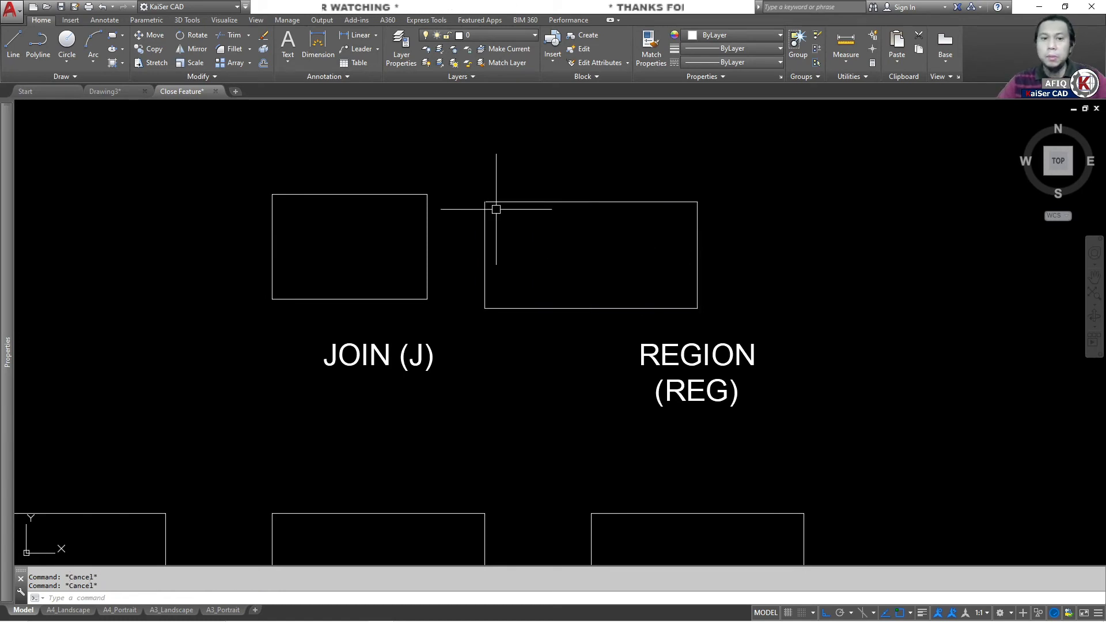
left_click(459, 179)
left_click(813, 324)
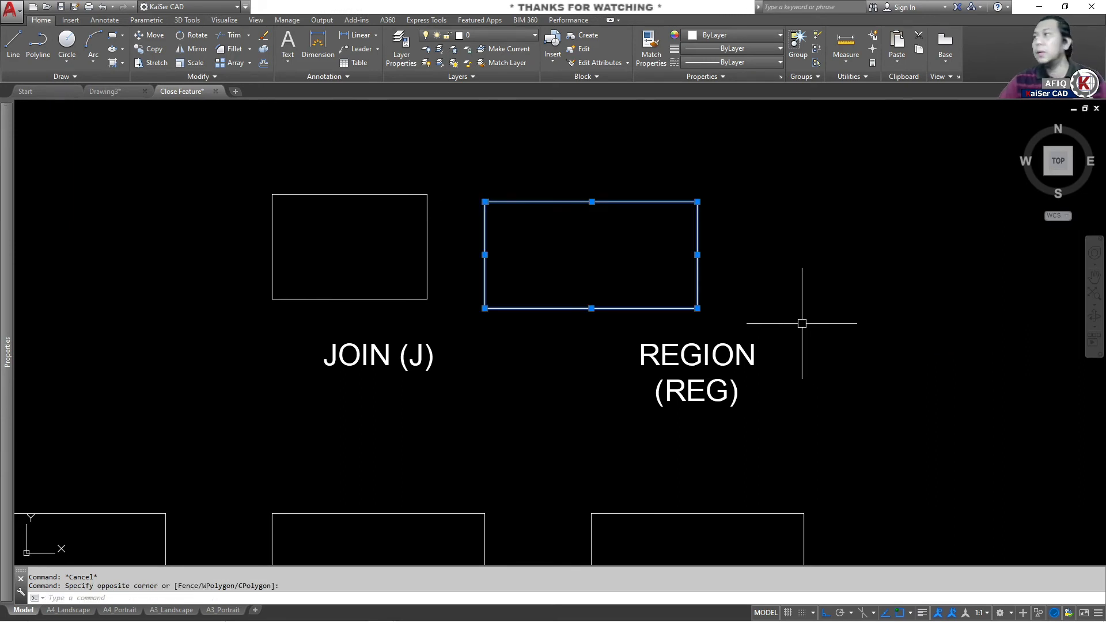
key("Escape")
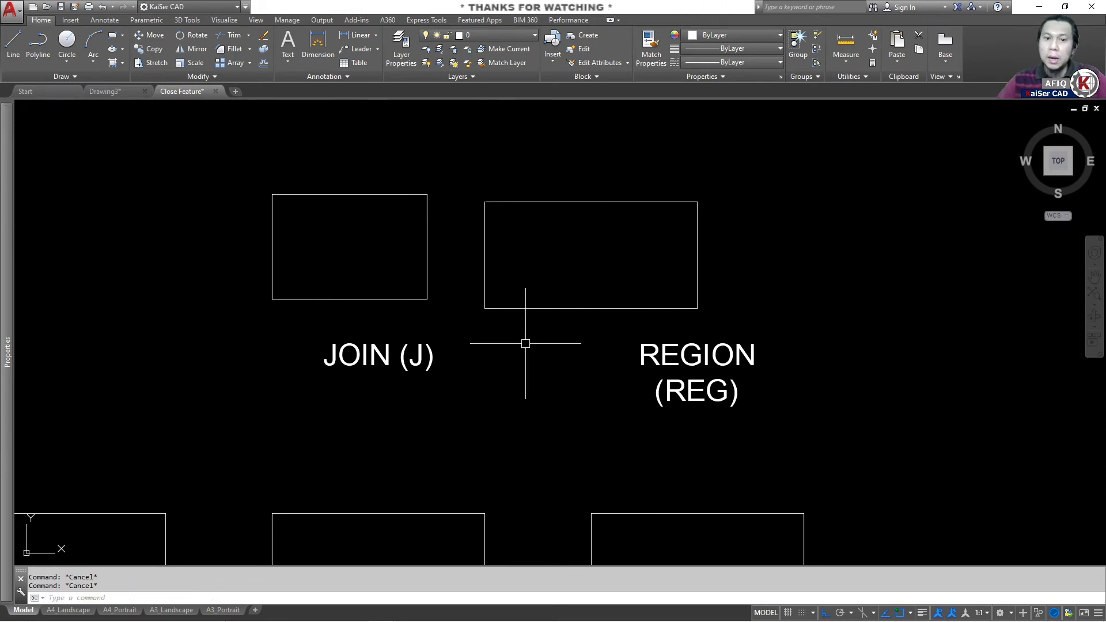
Join the four lines of the gapped rectangle into one polyline with JOIN for comparison, and undo the join.
type("j")
key("Return")
left_click(473, 182)
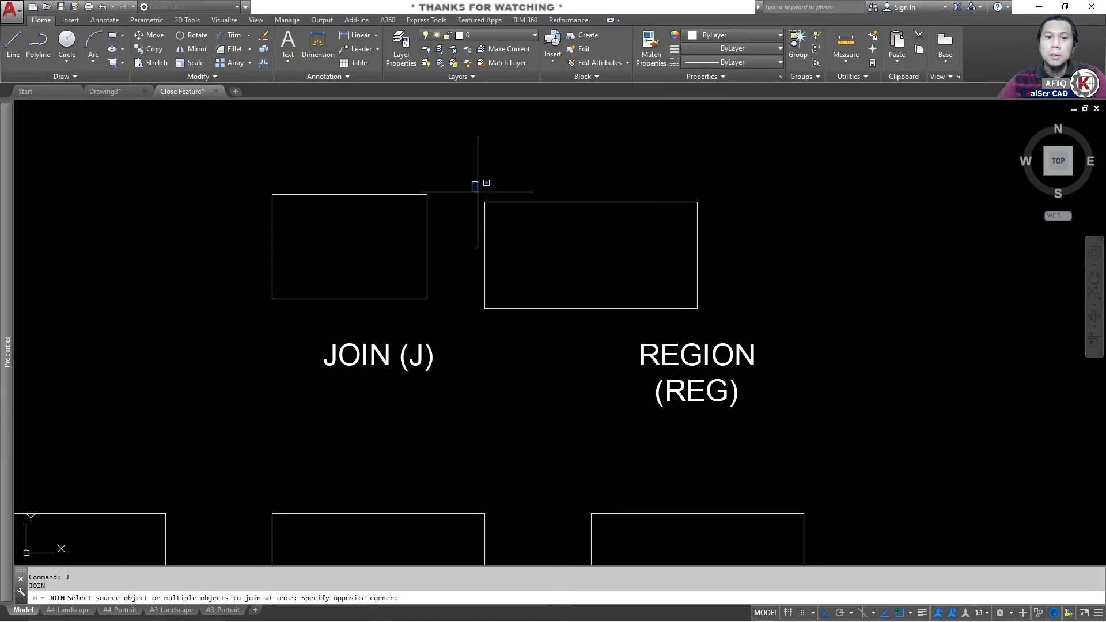
left_click(831, 316)
key("Return")
left_click(599, 308)
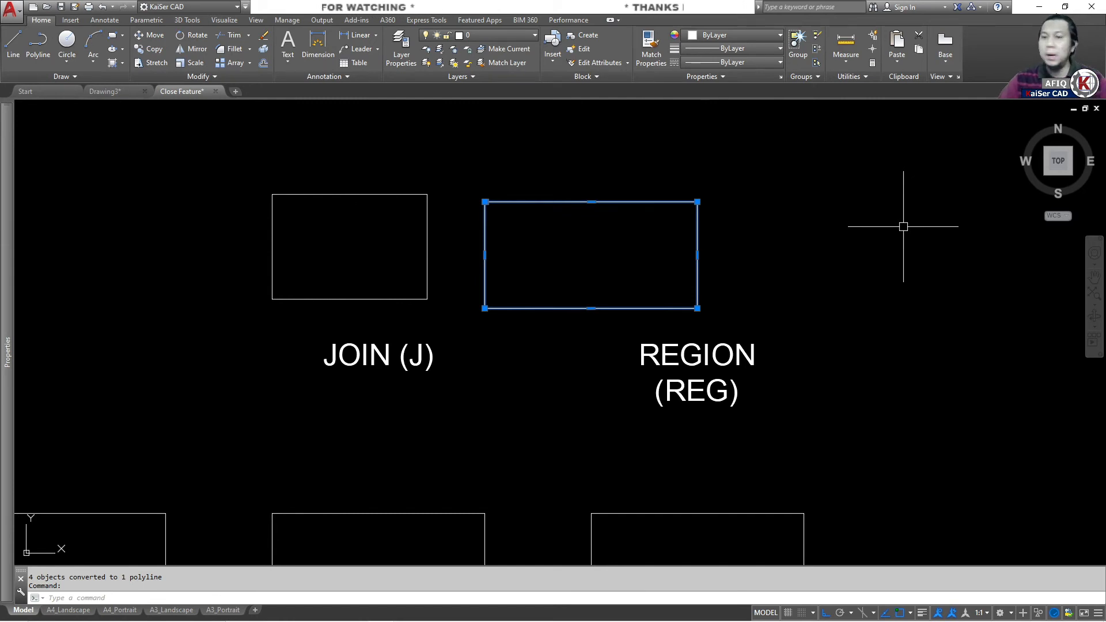
key("ctrl+z")
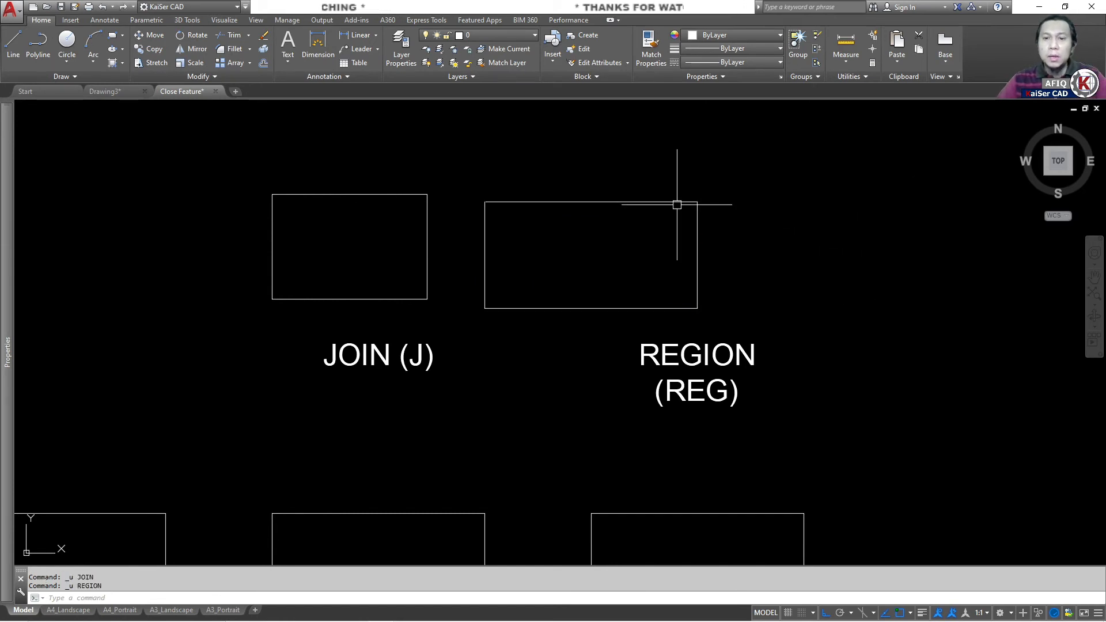
Try REGION again on all four lines of the gapped rectangle, picking them with a crossing window.
left_click(674, 201)
key("Escape")
key("Escape")
key("Return")
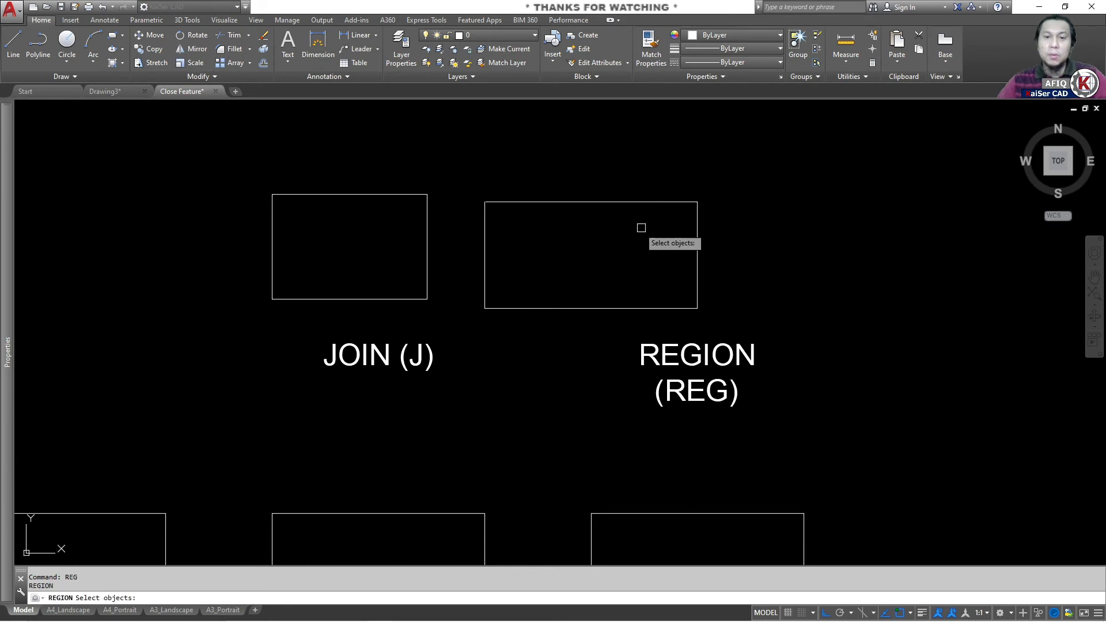
left_click(771, 162)
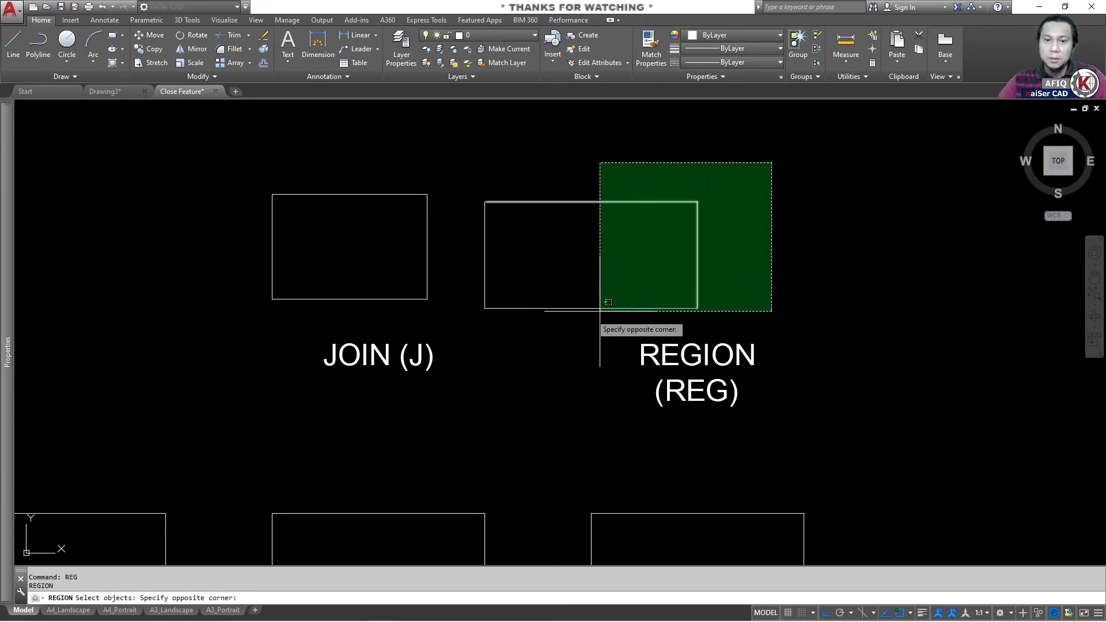
left_click(470, 331)
key("Return")
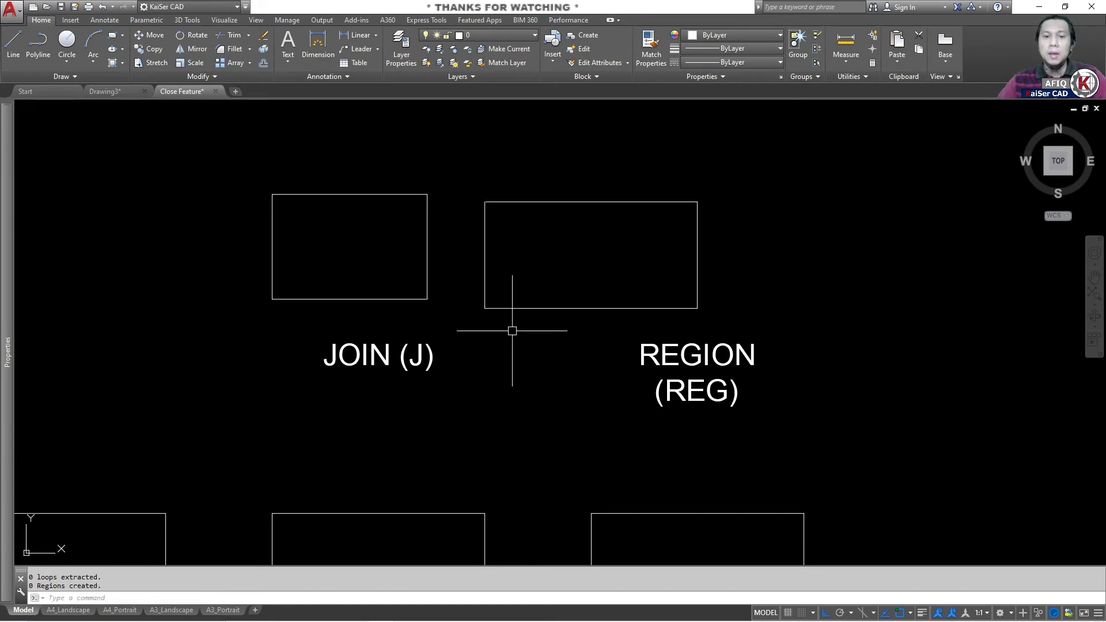
Check the bottom and left sides of the rectangle as individual objects, and examine the gap at its upper-left corner.
left_click(513, 308)
left_click(483, 277)
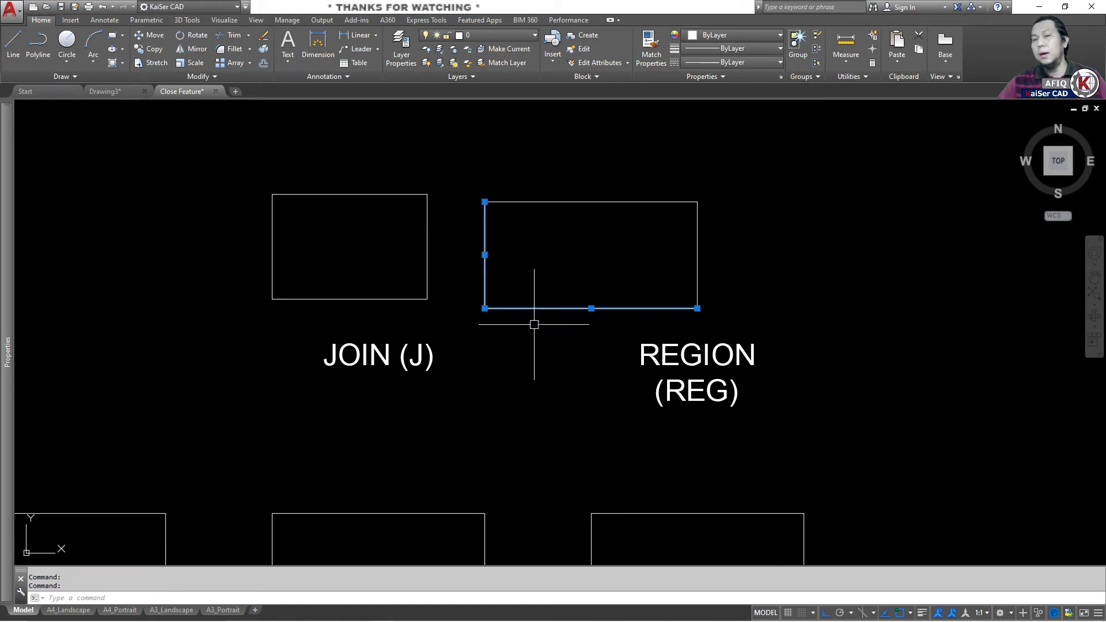
scroll(459, 208, "up", 5)
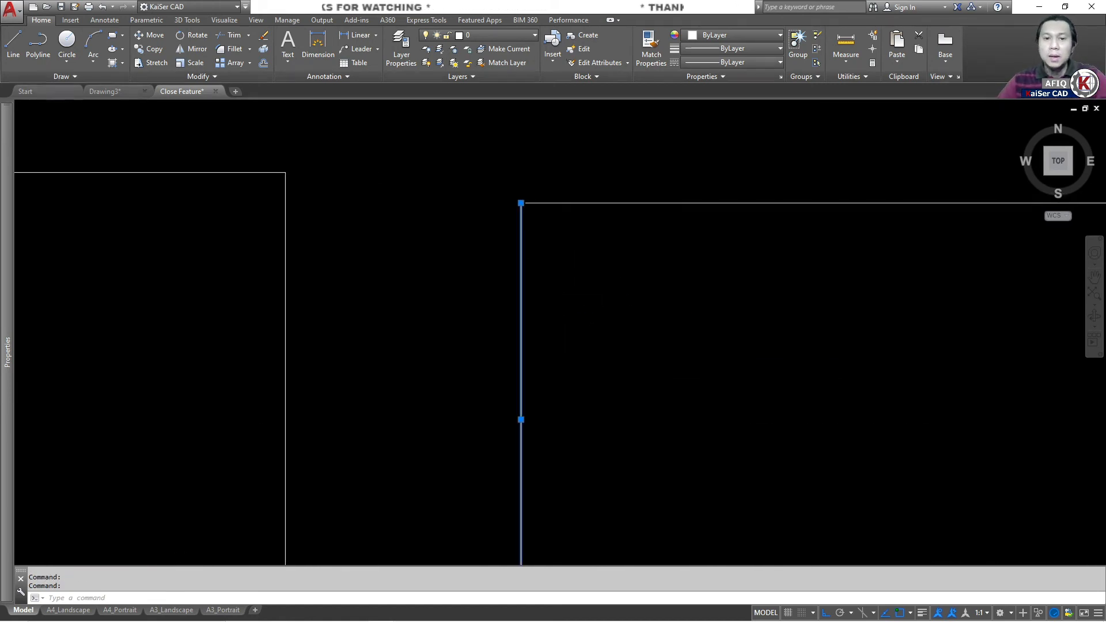
key("Escape")
key("Escape")
key("Escape")
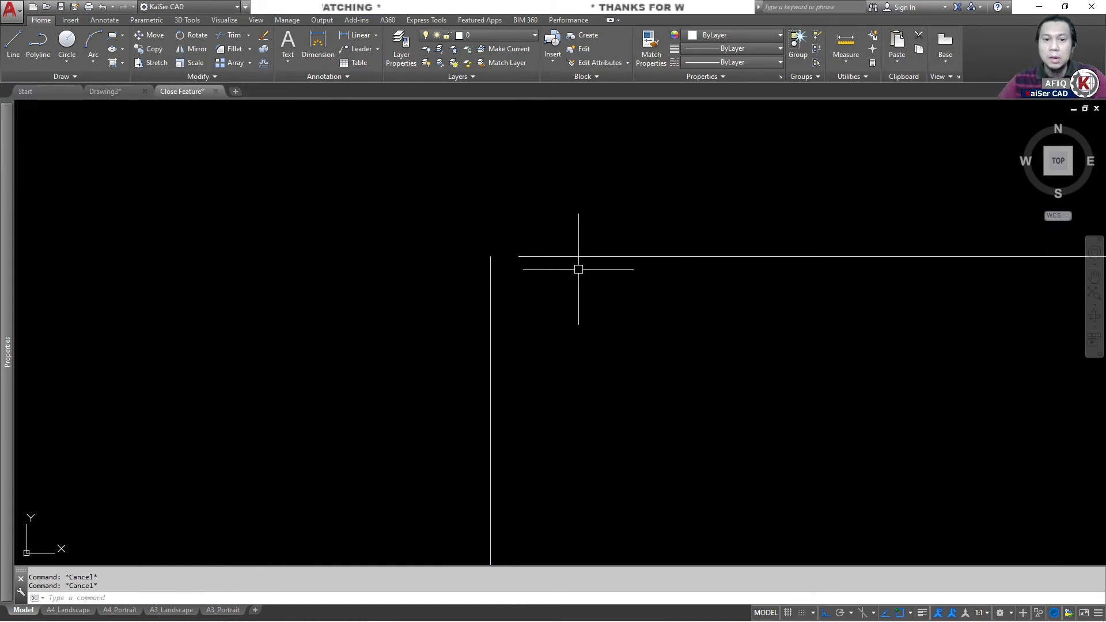
Close the upper-left corner gap by filleting the top and left lines with a radius of 0.
type("F")
key("Return")
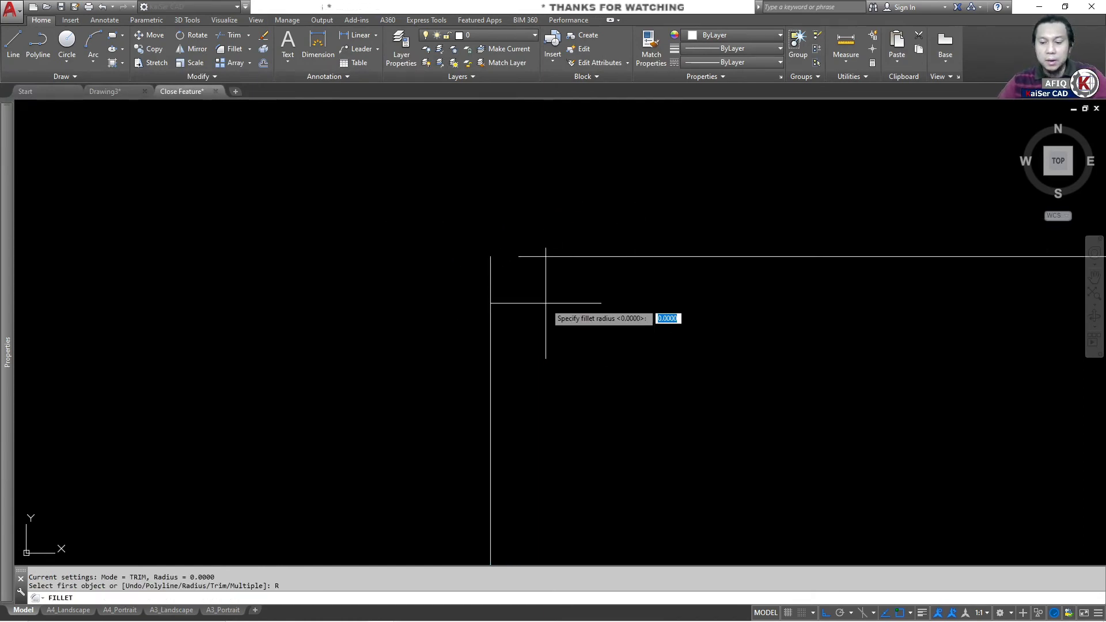
type("R")
key("Return")
type("0")
key("Return")
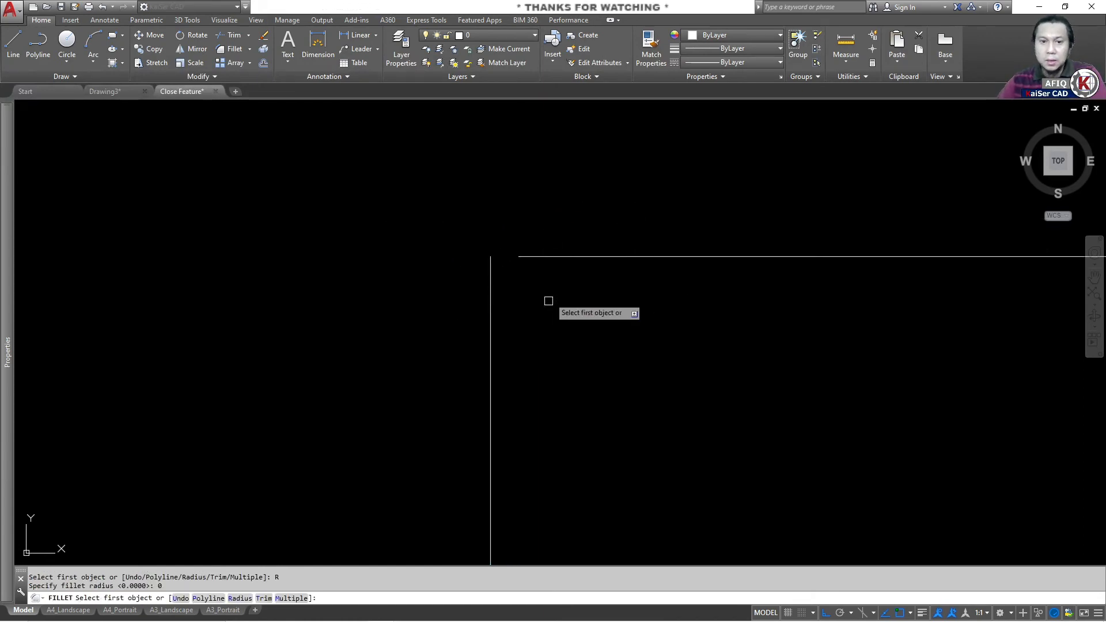
left_click(537, 256)
left_click(490, 279)
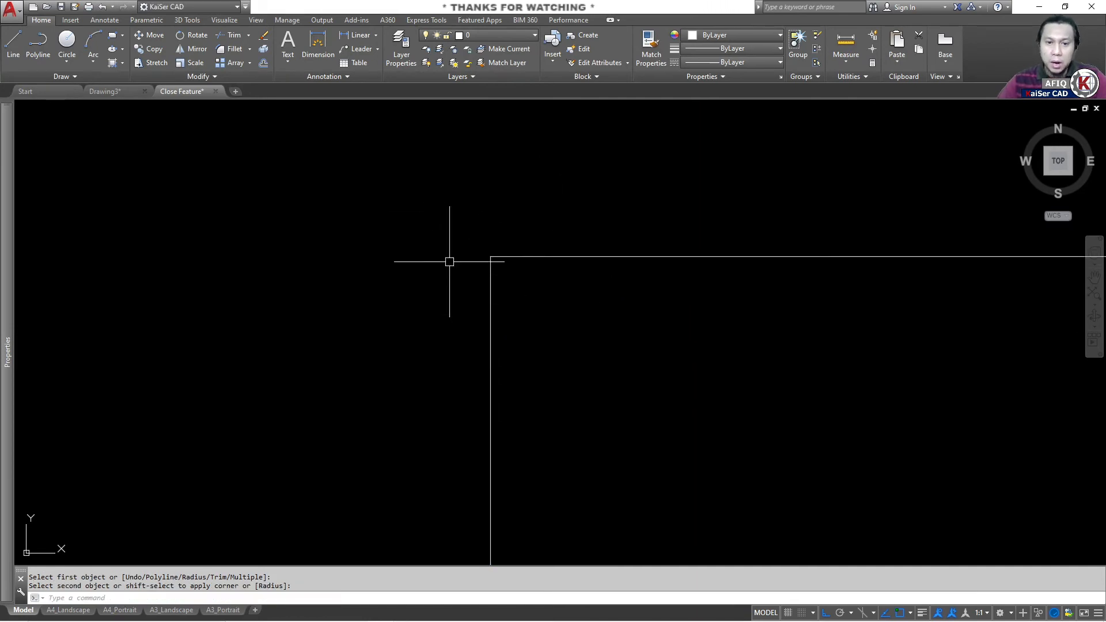
Convert the four lines of the closed second-row rectangle into a region with REGION, and select it to inspect its grips.
scroll(513, 230, "down", 5)
key("Escape")
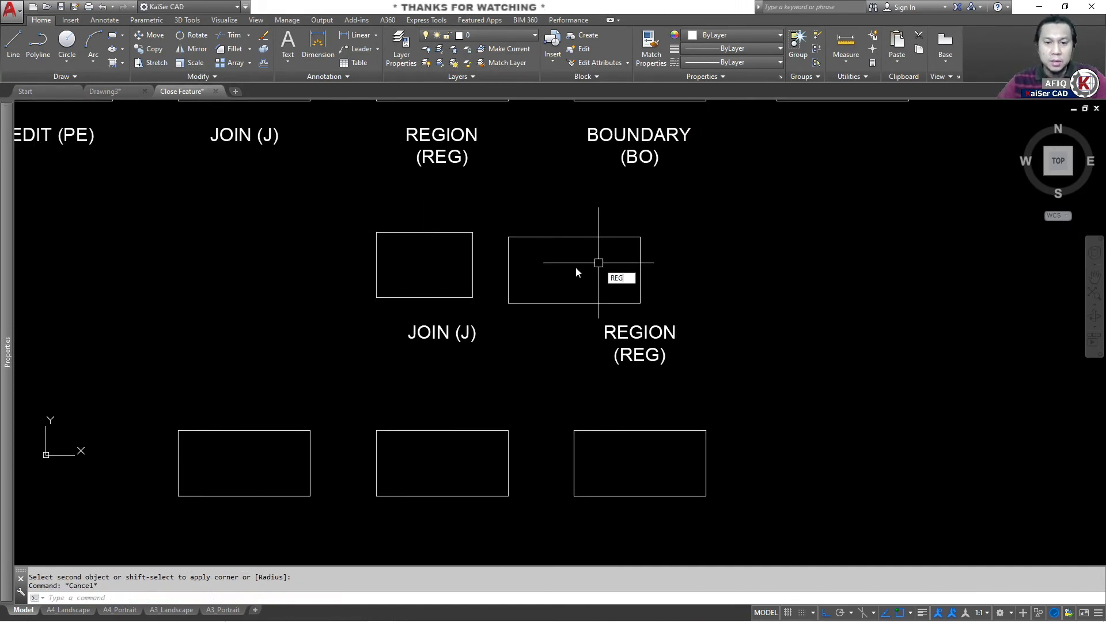
type("REG")
key("Return")
left_click(495, 223)
left_click(728, 317)
key("Return")
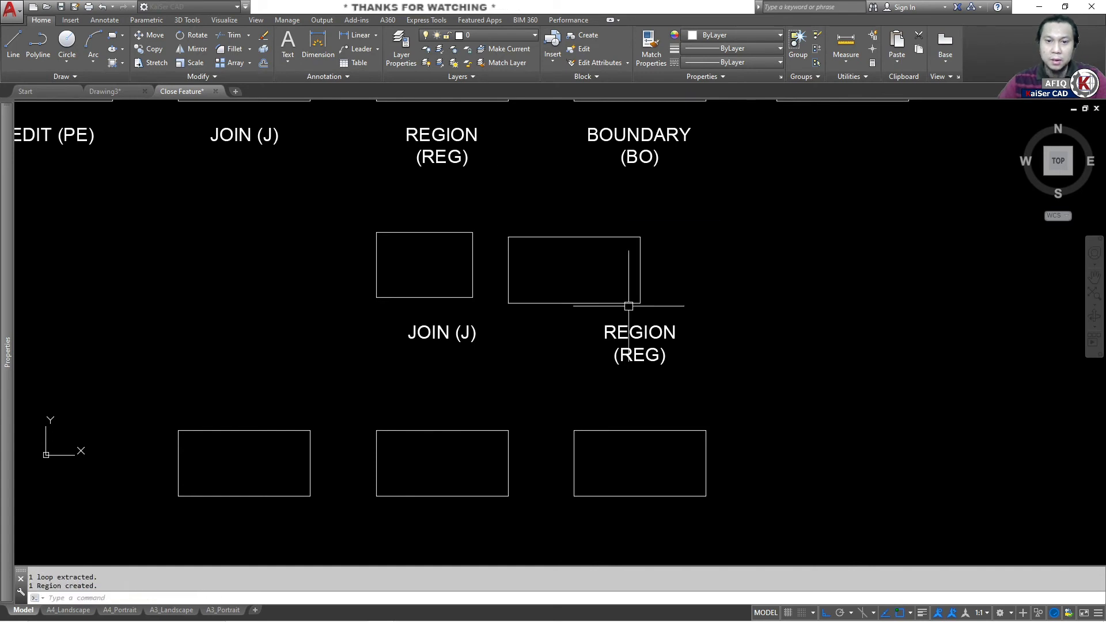
left_click(628, 305)
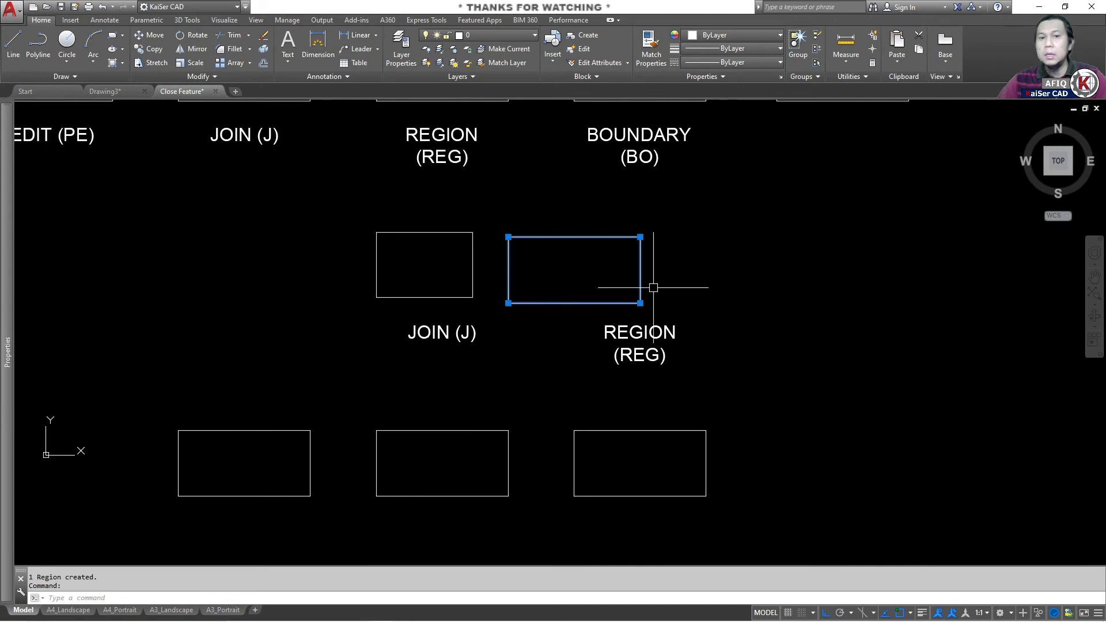
key("Escape")
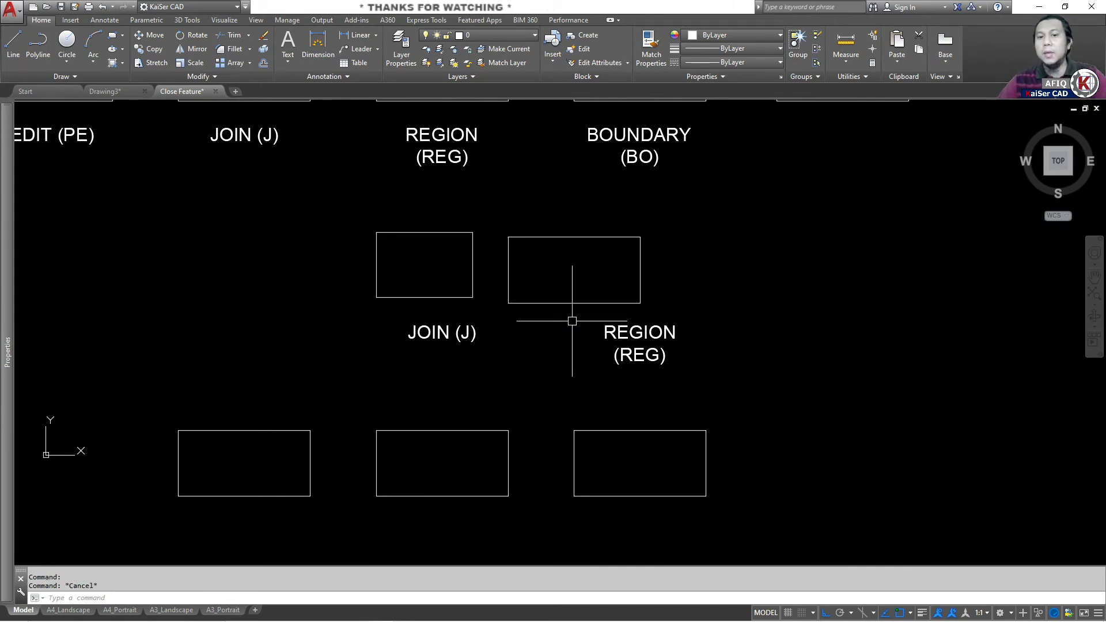
middle_click_drag(510, 332, 644, 162)
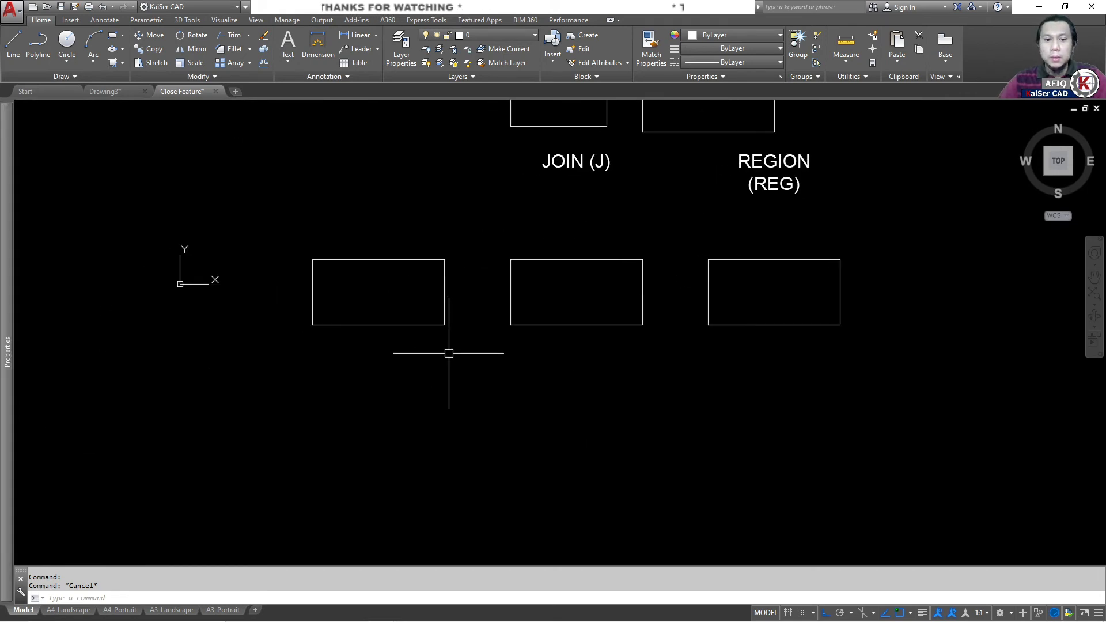
Examine the upper-left corner of the leftmost third-row rectangle for a gap between its top and left lines.
scroll(485, 342, "up", 1)
middle_click_drag(612, 328, 534, 375)
scroll(475, 412, "down", 1)
scroll(261, 359, "up", 4)
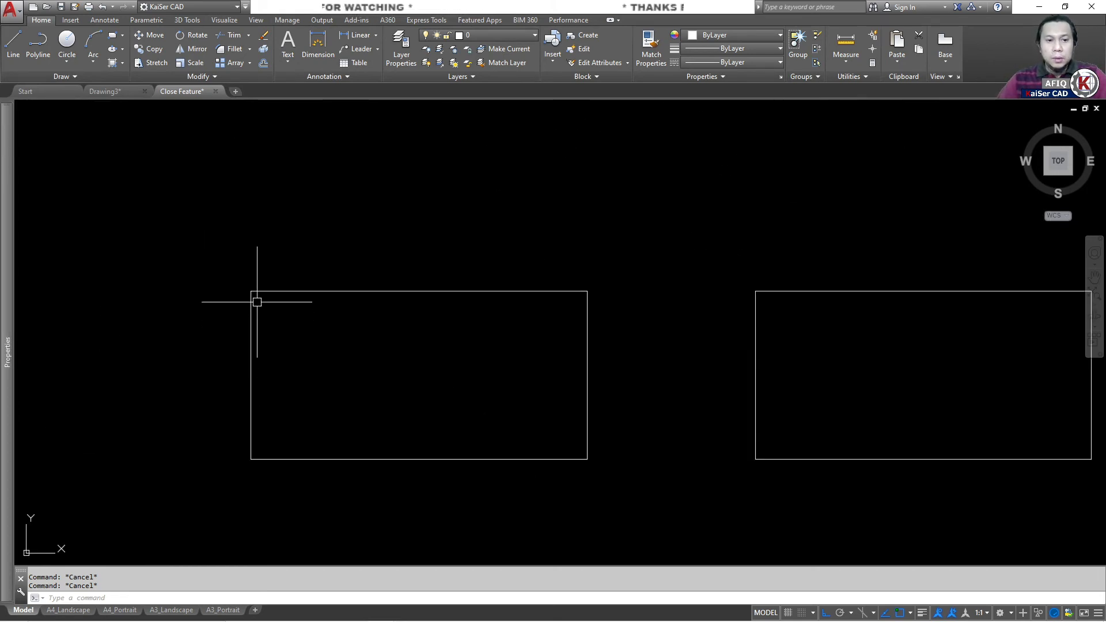
scroll(247, 290, "up", 3)
scroll(258, 282, "up", 3)
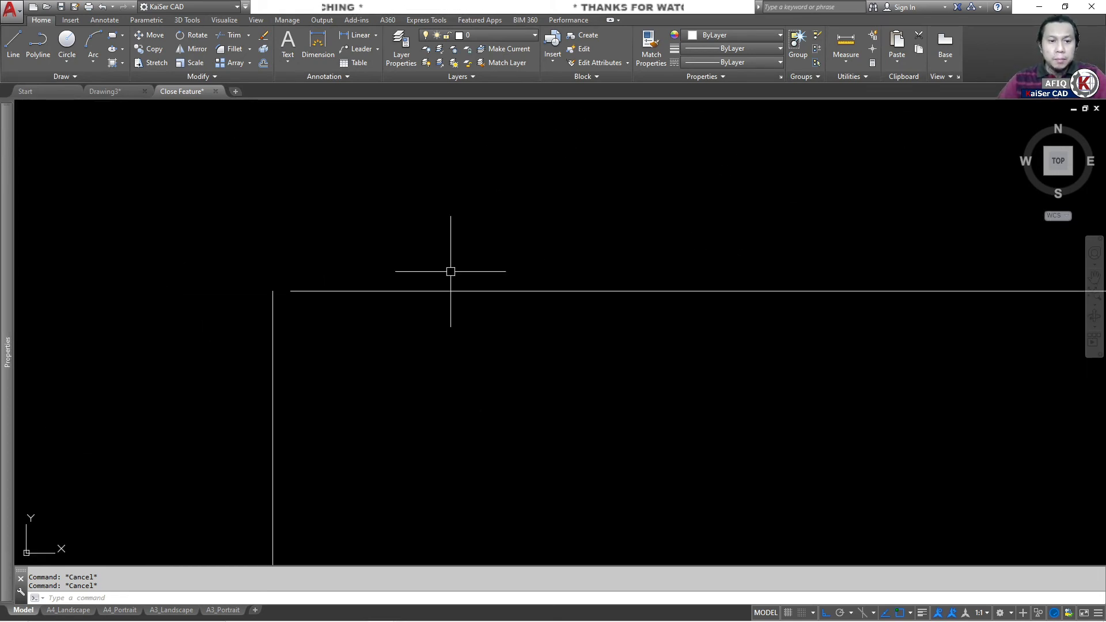
scroll(476, 280, "up", 1)
scroll(273, 285, "down", 6)
scroll(316, 316, "down", 5)
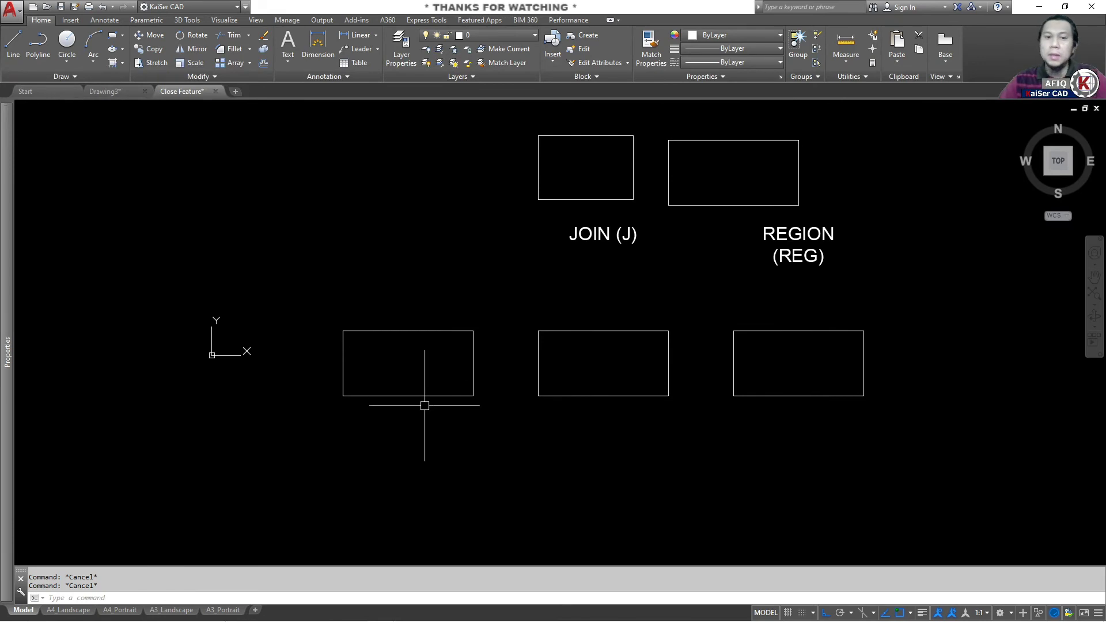
Close the upper-left corner of the leftmost third-row rectangle by filleting its left and top lines with a radius of 0.
scroll(323, 341, "up", 8)
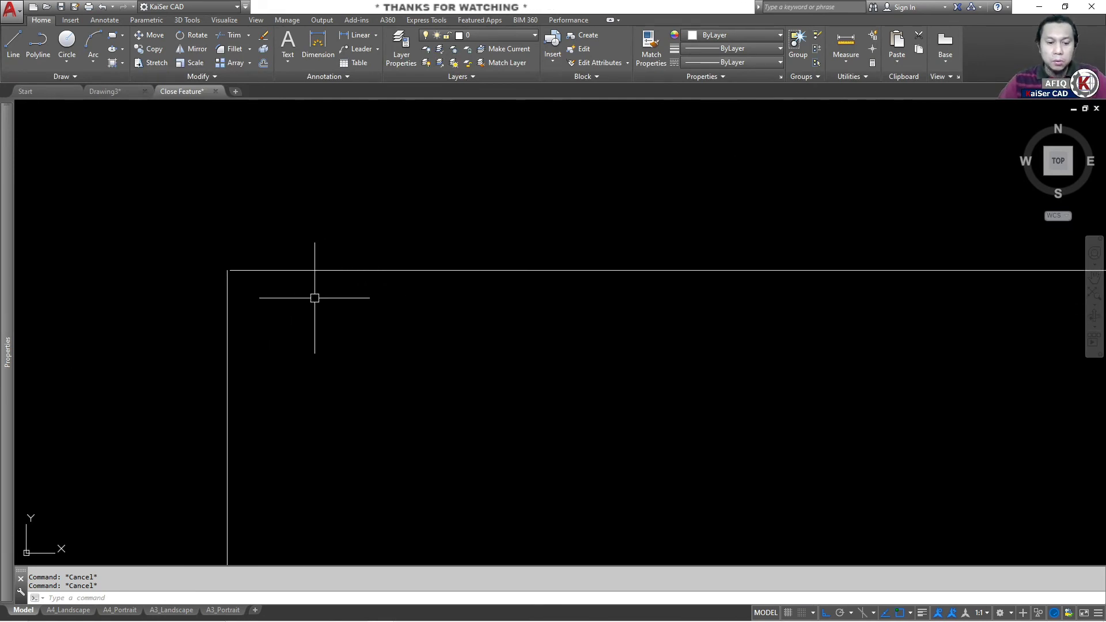
type("f")
key("Return")
left_click(228, 290)
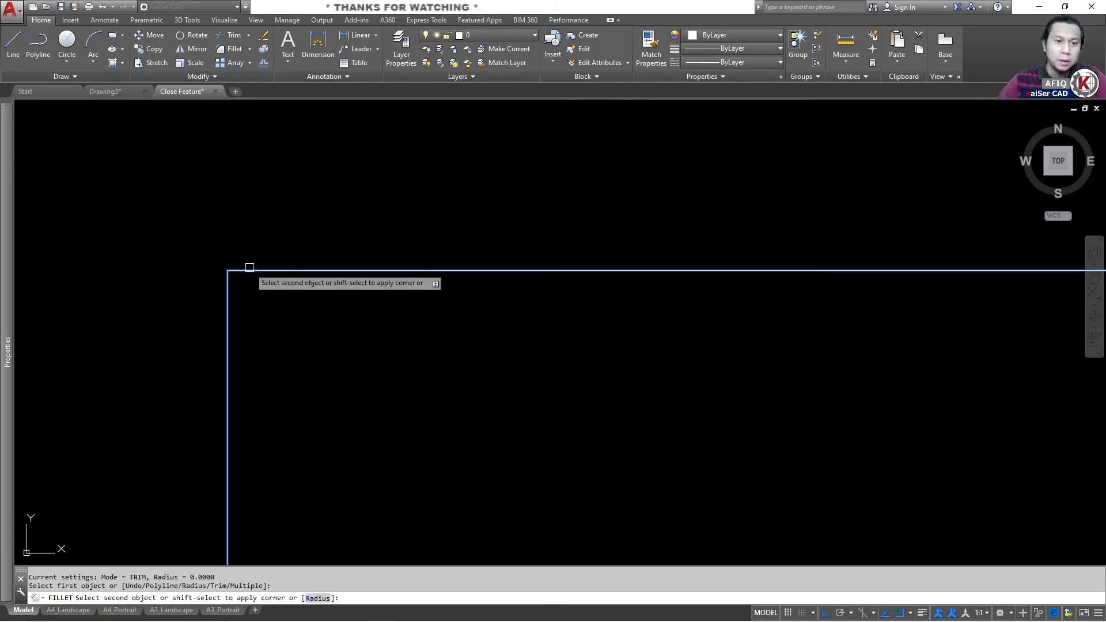
left_click(250, 269)
scroll(268, 223, "down", 12)
Select all four lines of the leftmost third-row rectangle to inspect their grips, and clear the selection.
left_click(262, 205)
left_click(329, 276)
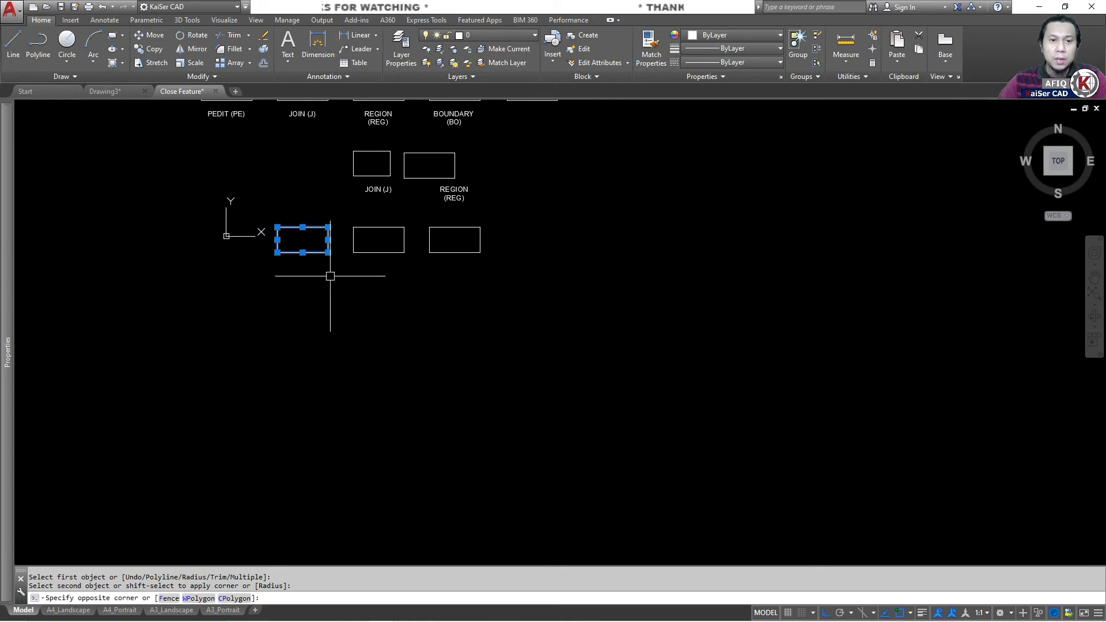
middle_click_drag(330, 276, 374, 316)
key("Escape")
key("Escape")
Try REGION on the leftmost third-row rectangle with a small crossing window over its lower edge, and check the bottom line.
type("REG")
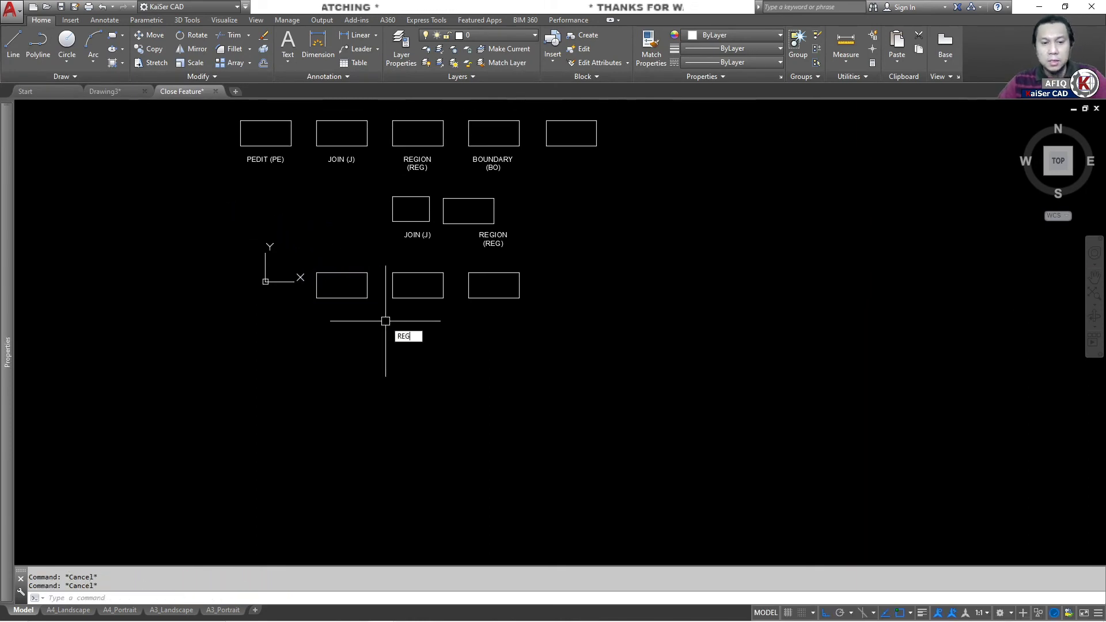
key("Return")
left_click(365, 313)
left_click(349, 291)
key("Return")
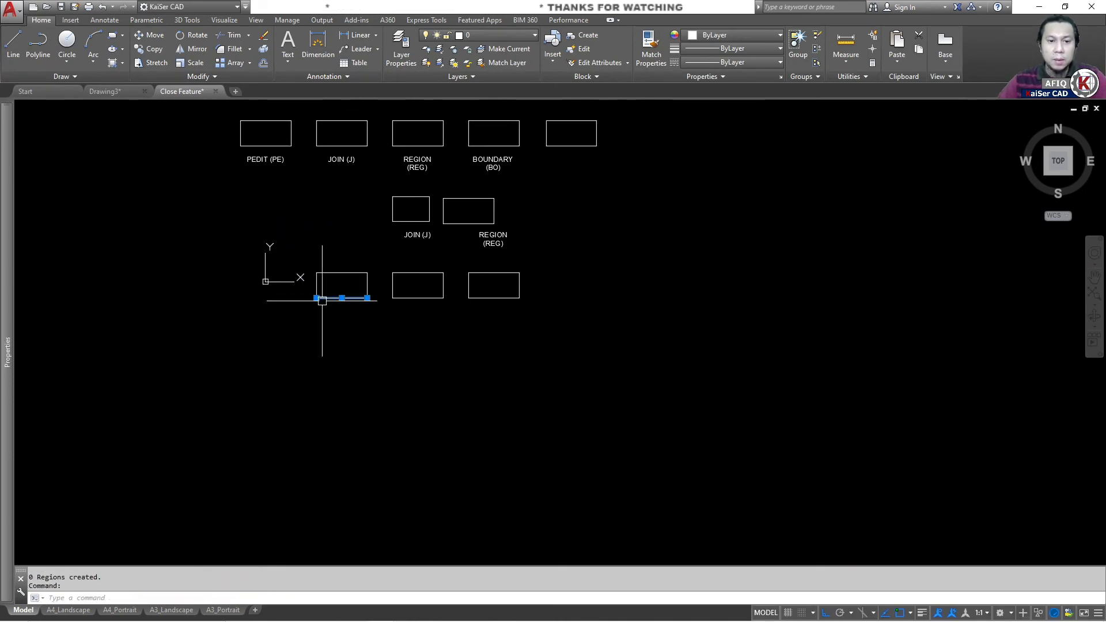
scroll(321, 300, "up", 6)
key("Escape")
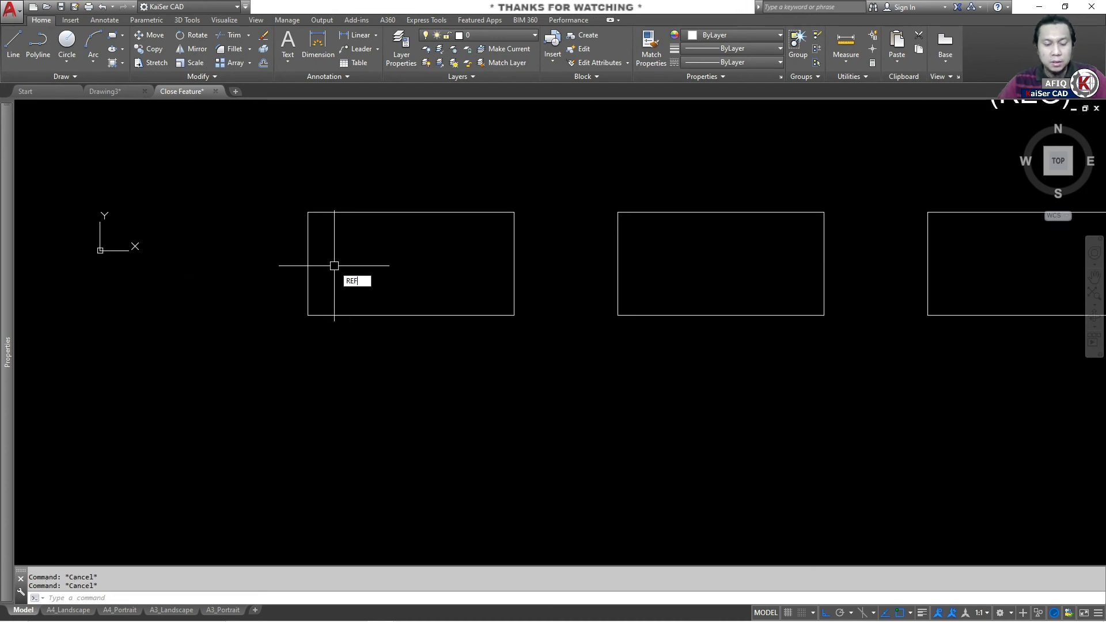
Convert all four lines of the leftmost third-row rectangle into a region with REGION, and select it to inspect its grips.
type("REG")
key("Return")
left_click(279, 190)
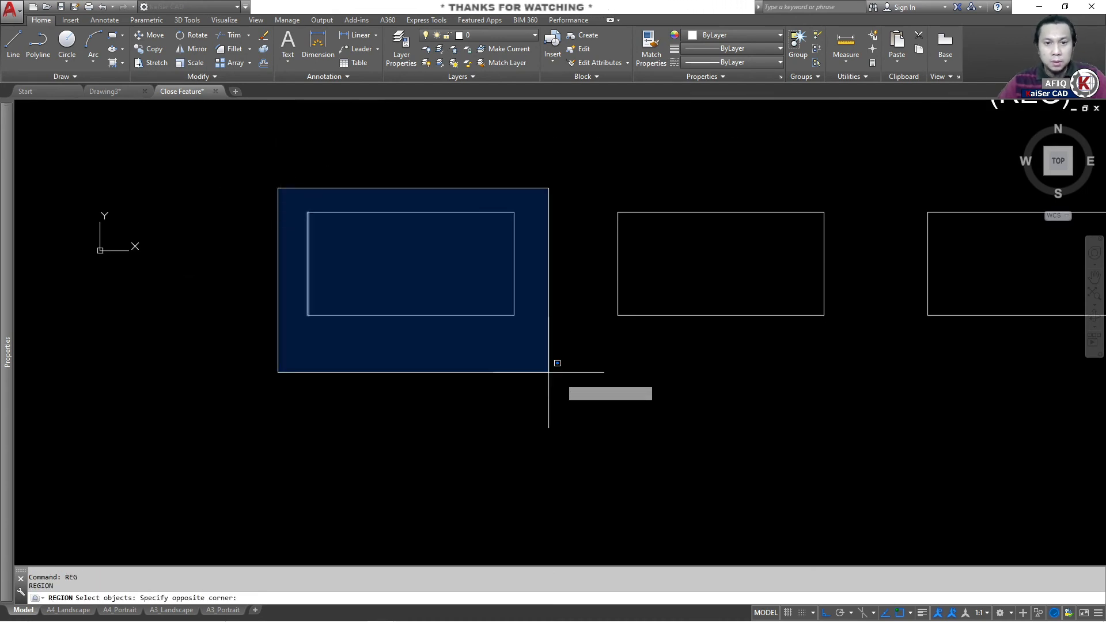
left_click(553, 375)
key("Return")
left_click(513, 285)
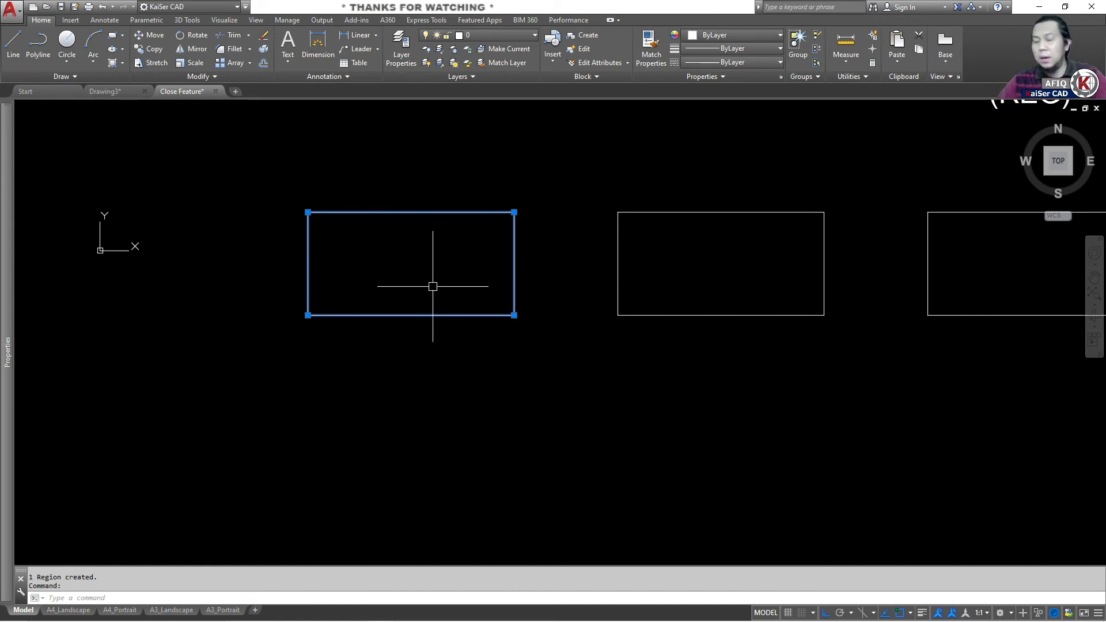
scroll(432, 286, "down", 2)
key("Escape")
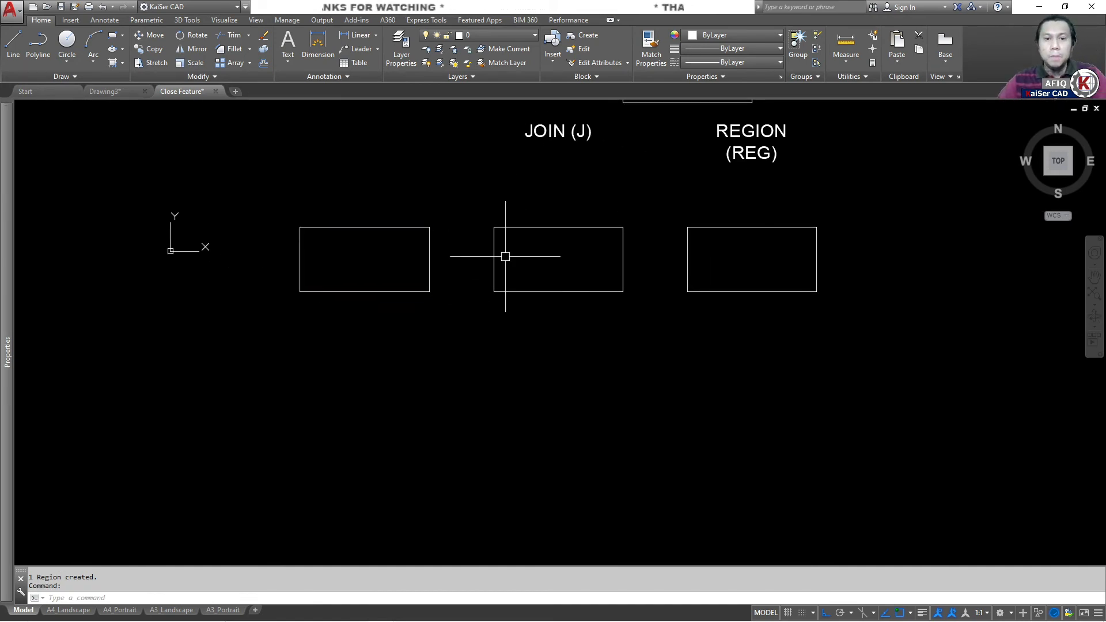
key("Escape")
Try REGION on the four lines of the middle third-row rectangle, and check its sides as individual objects.
scroll(504, 250, "up", 4)
scroll(442, 241, "down", 2)
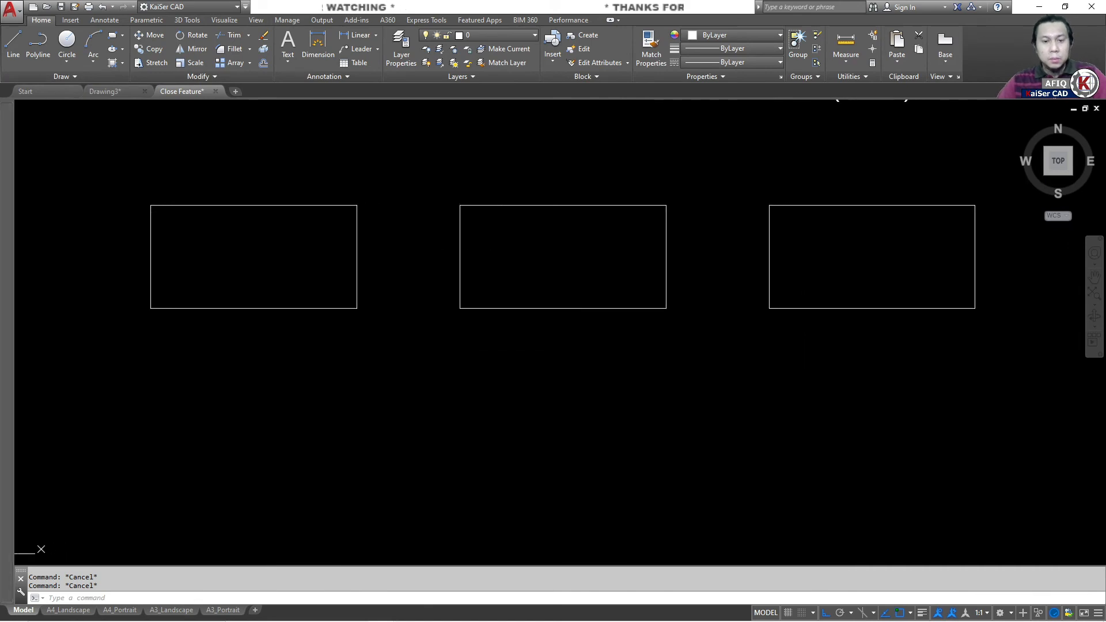
key("Return")
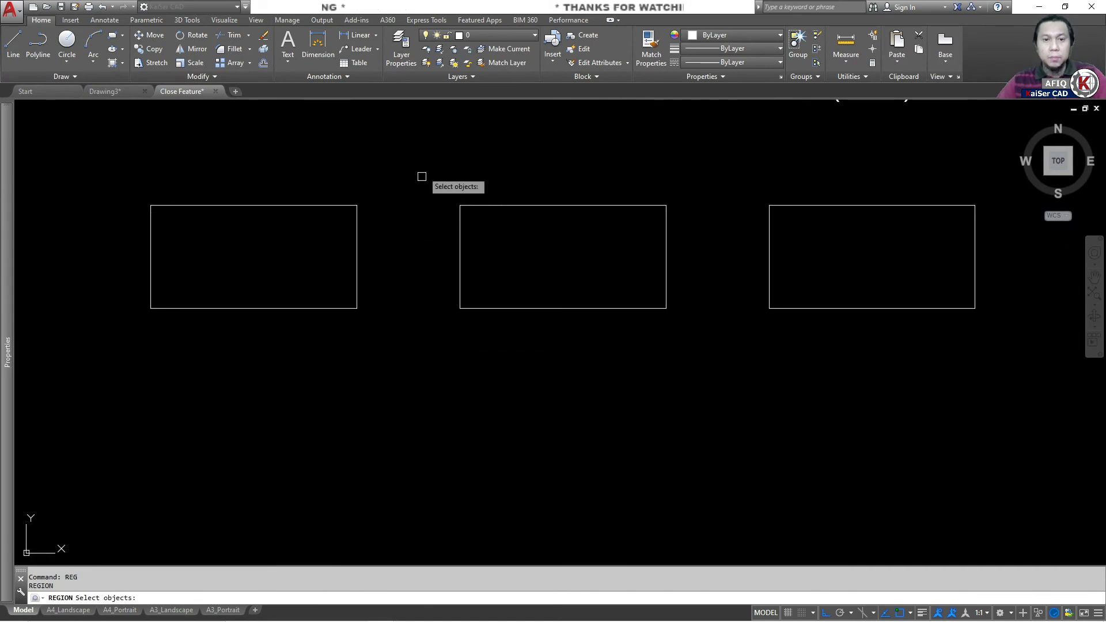
left_click(422, 171)
left_click(675, 326)
key("Return")
left_click(580, 205)
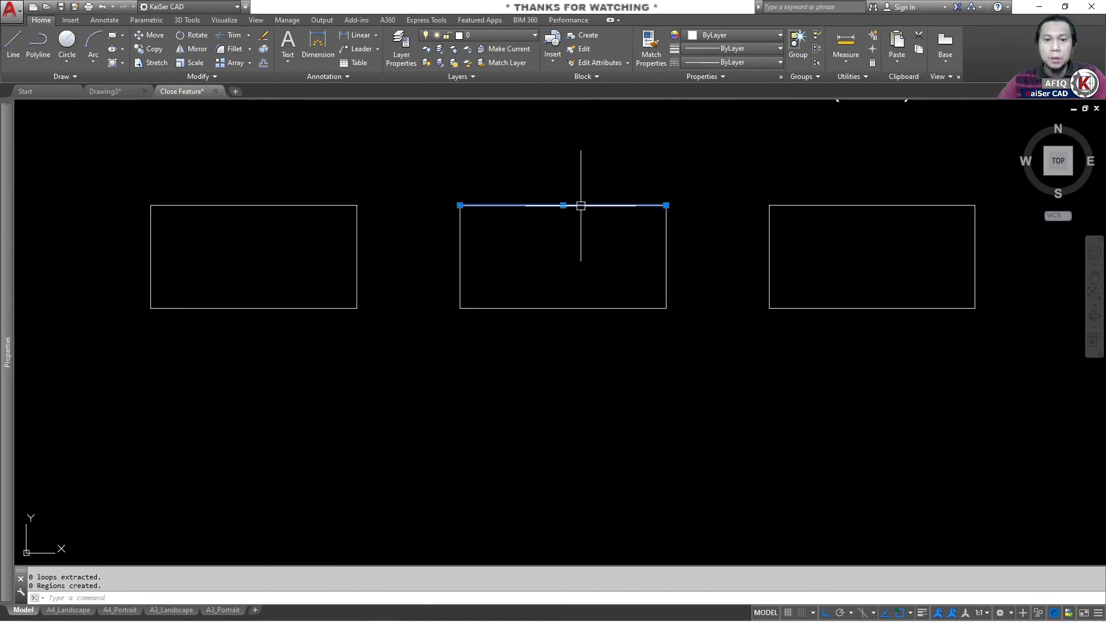
left_click(484, 305)
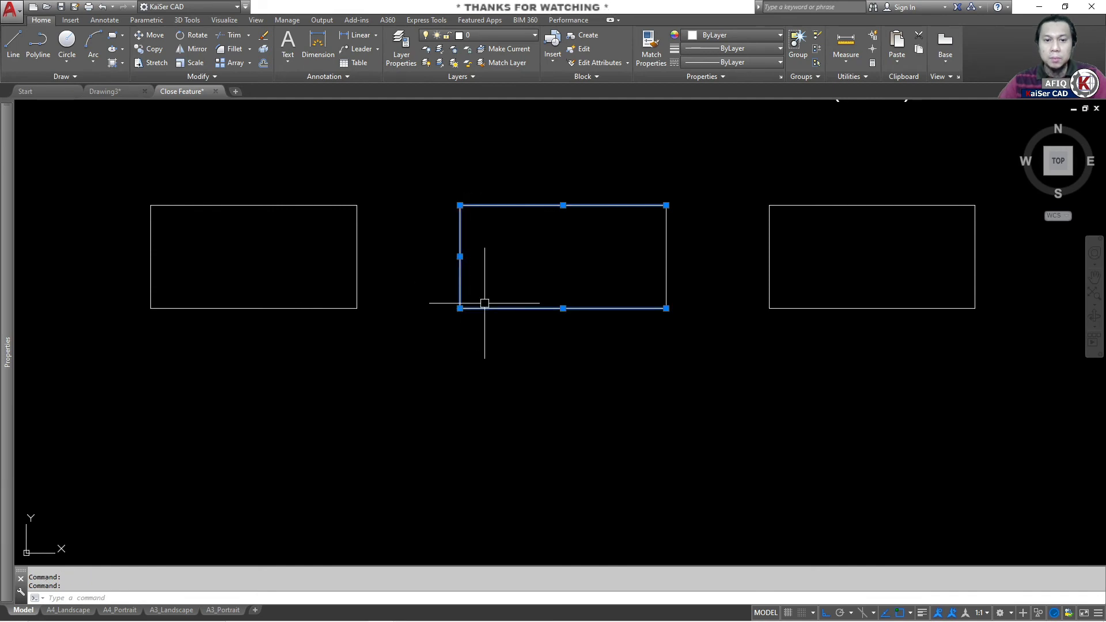
key("Escape")
Close the upper-left corner gap of the middle third-row rectangle by filleting its top and left lines with a radius of 0.
scroll(461, 193, "up", 5)
scroll(437, 260, "up", 3)
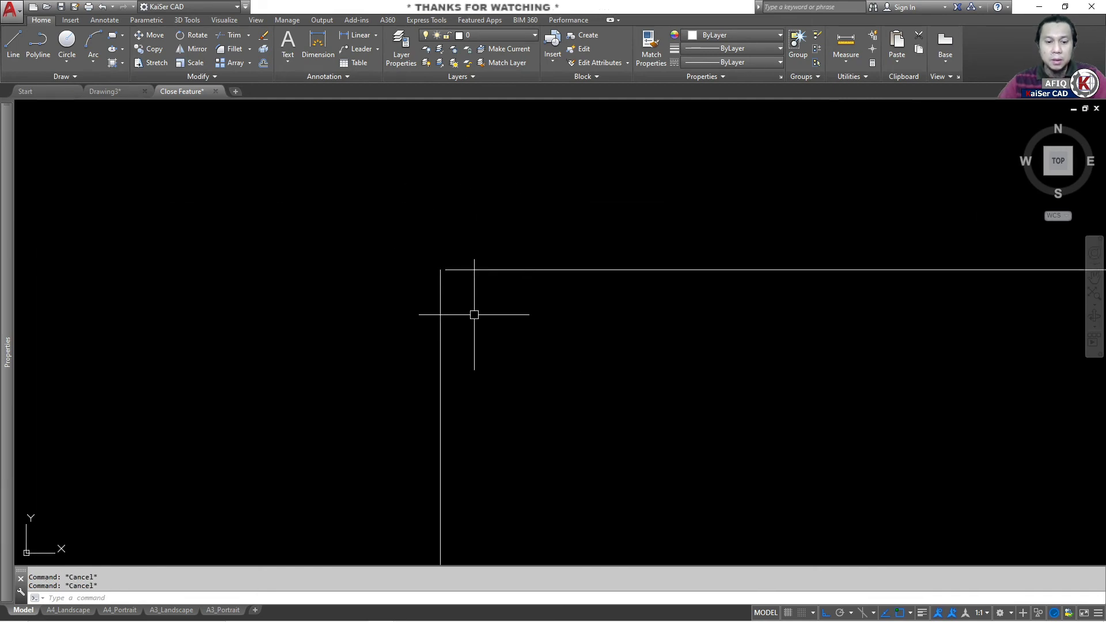
scroll(489, 305, "up", 5)
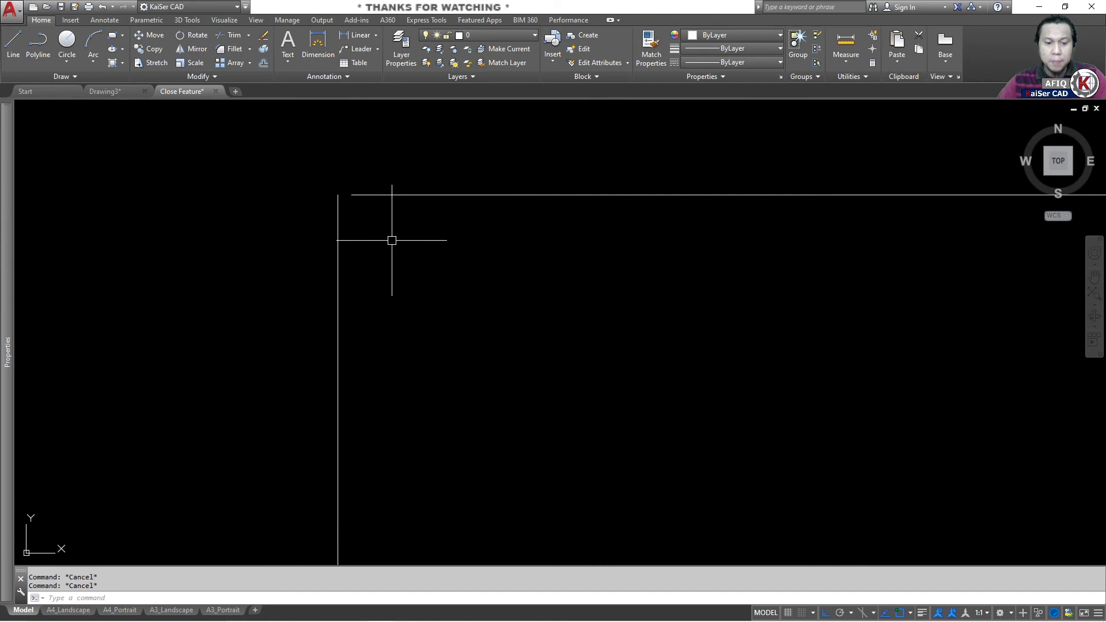
type("f")
key("Return")
type("r")
key("Return")
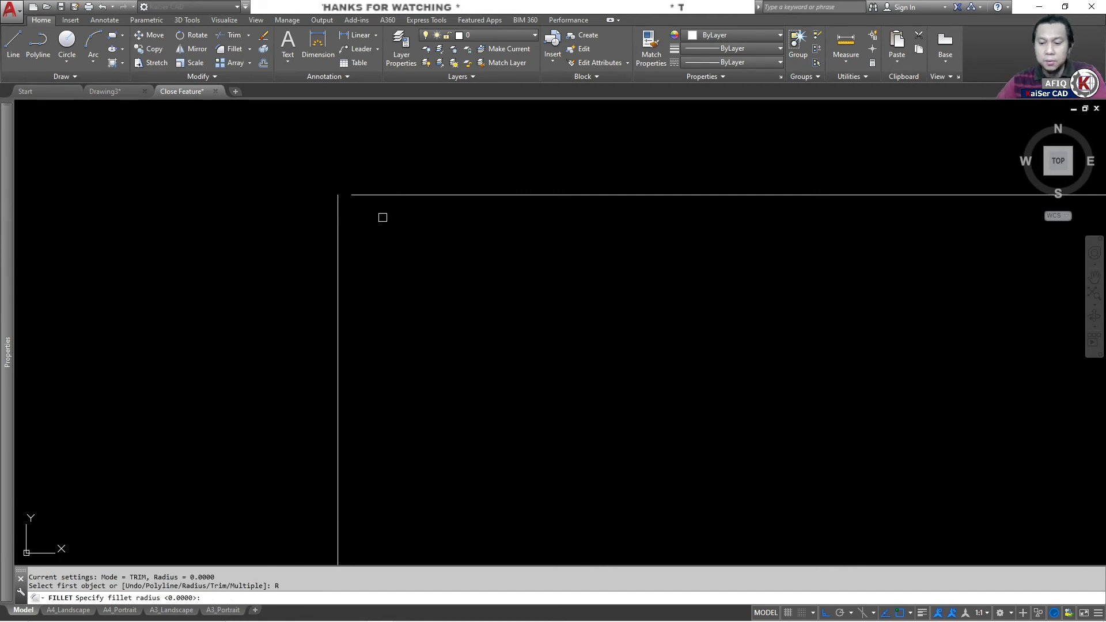
key("Return")
left_click(377, 195)
left_click(339, 210)
middle_click_drag(343, 209, 421, 219)
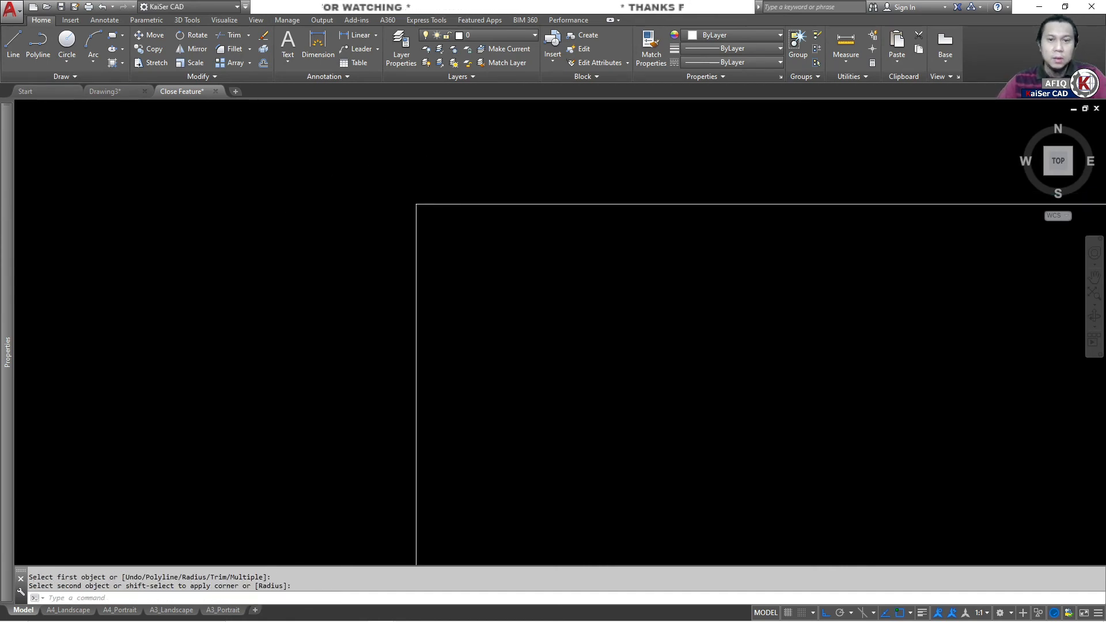
Convert the closed middle third-row rectangle into a region with REGION, and select it to inspect its grips.
scroll(503, 190, "down", 5)
scroll(486, 331, "down", 3)
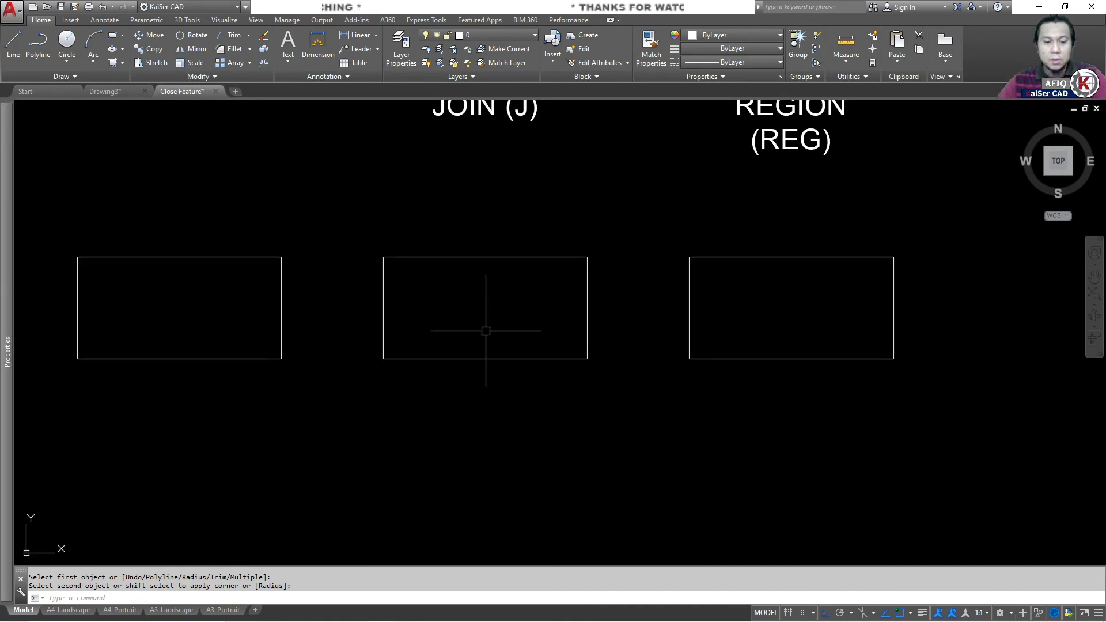
type("reg")
key("Return")
left_click(341, 227)
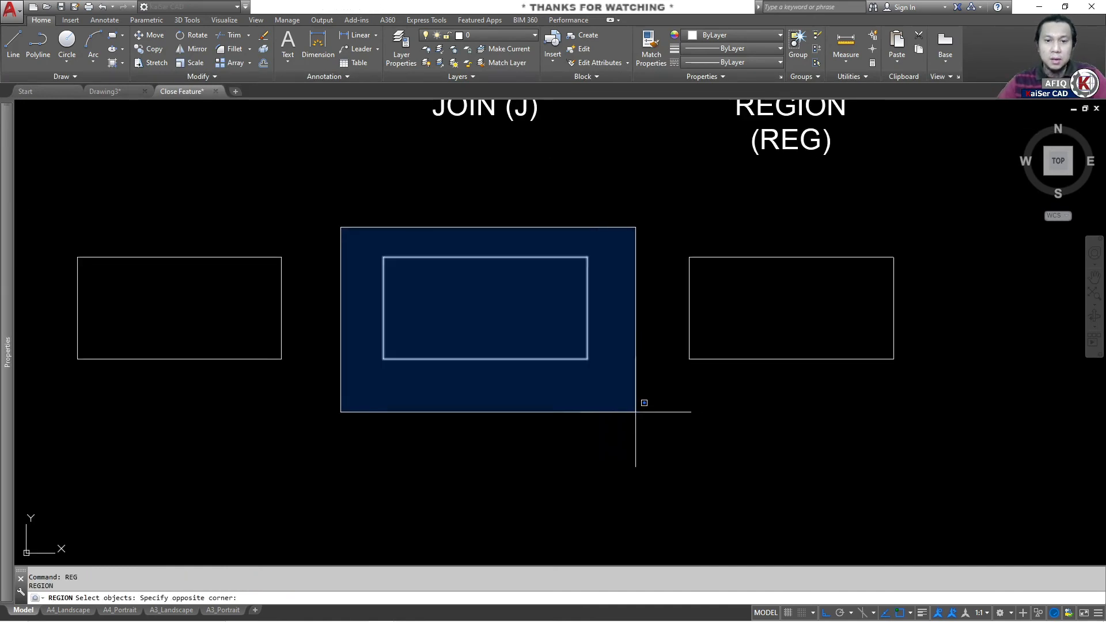
left_click(637, 406)
key("Return")
left_click(586, 329)
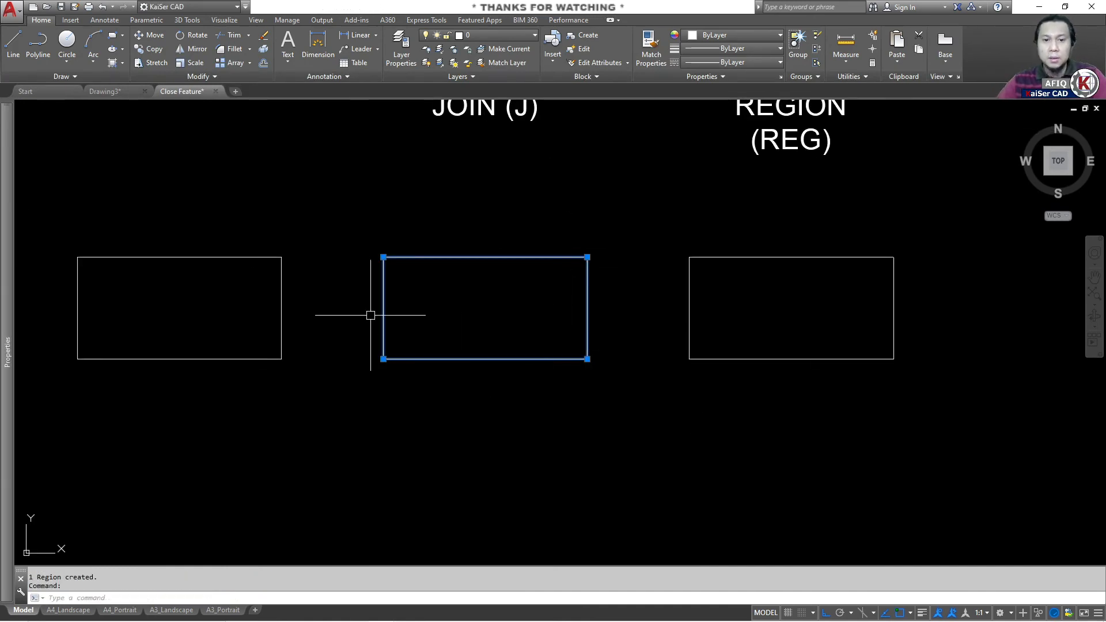
key("Escape")
Try REGION on the four lines of the rightmost third-row rectangle, and check its top line.
middle_click_drag(634, 334, 423, 337)
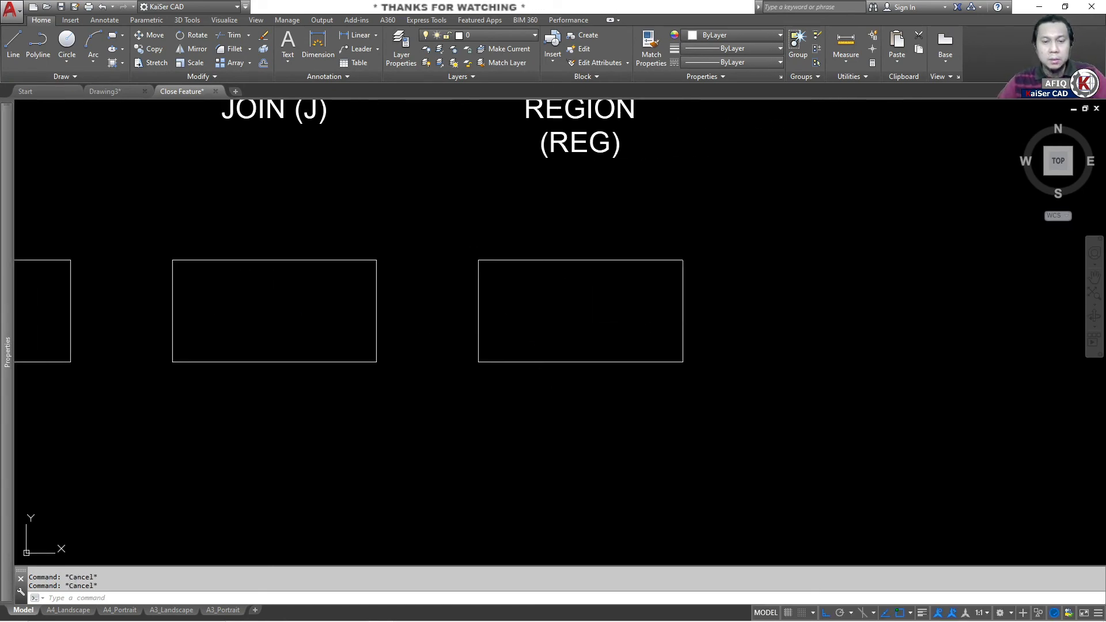
type("reg")
key("Return")
left_click(451, 238)
left_click(792, 390)
key("Return")
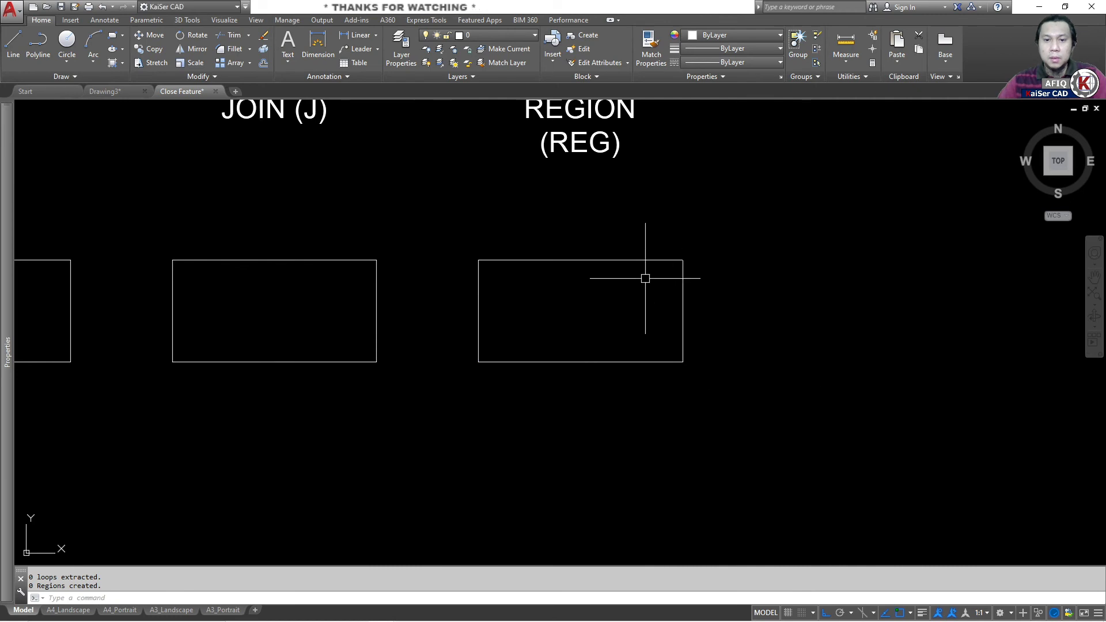
left_click(642, 260)
key("Escape")
key("Escape")
scroll(484, 259, "up", 4)
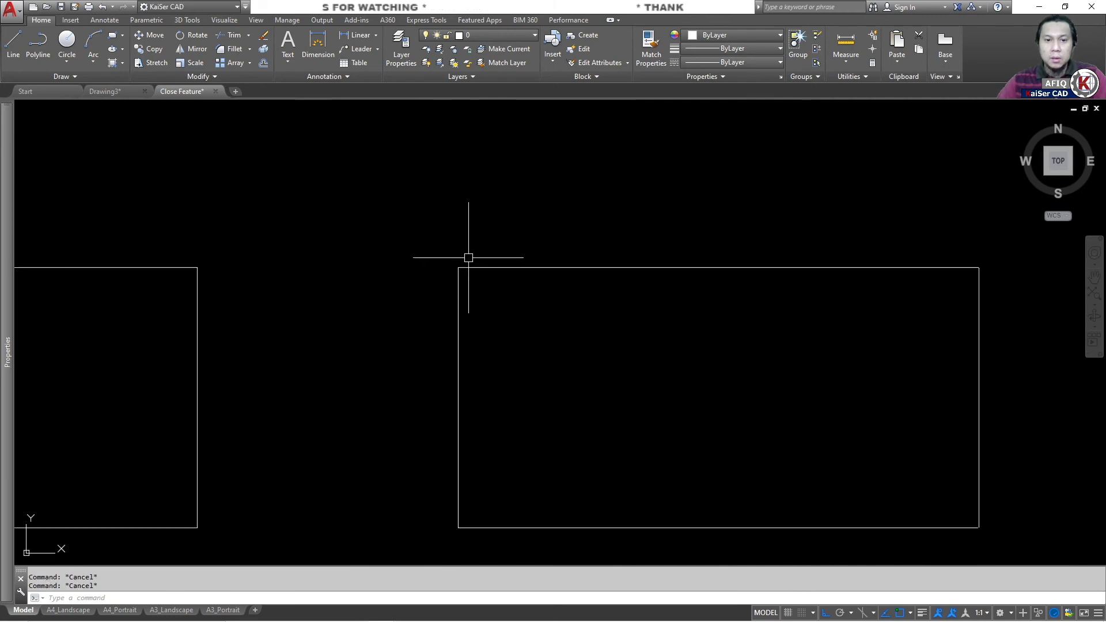
scroll(468, 257, "up", 7)
scroll(368, 371, "down", 3)
middle_click_drag(370, 372, 394, 240)
type("join")
key("Return")
left_click(437, 237)
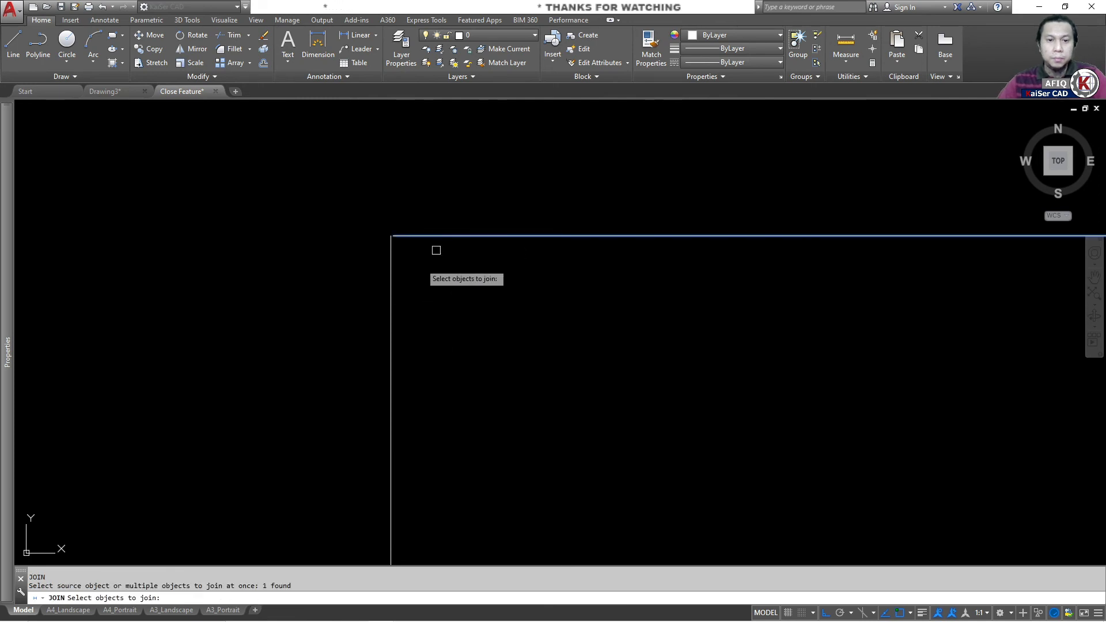
key("Escape")
key("Escape")
key("Escape")
Fillet the top and left lines of the rightmost third-row rectangle with a radius of 0 to close the upper-left corner.
type("f")
key("Return")
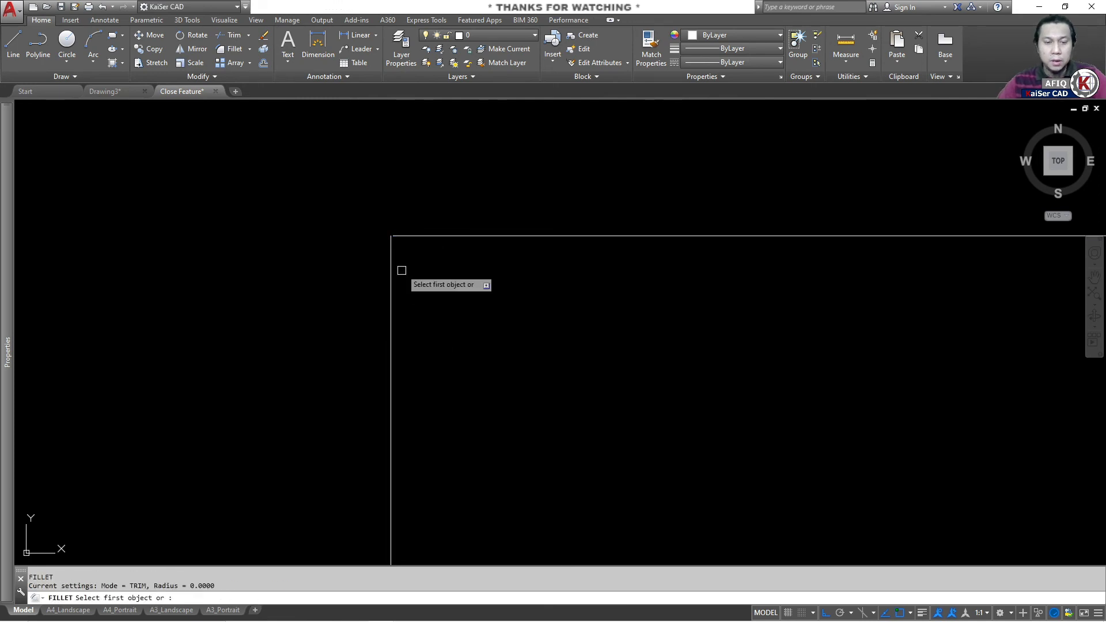
left_click(421, 236)
left_click(391, 260)
key("Escape")
scroll(560, 251, "down", 4)
middle_click_drag(636, 308, 599, 296)
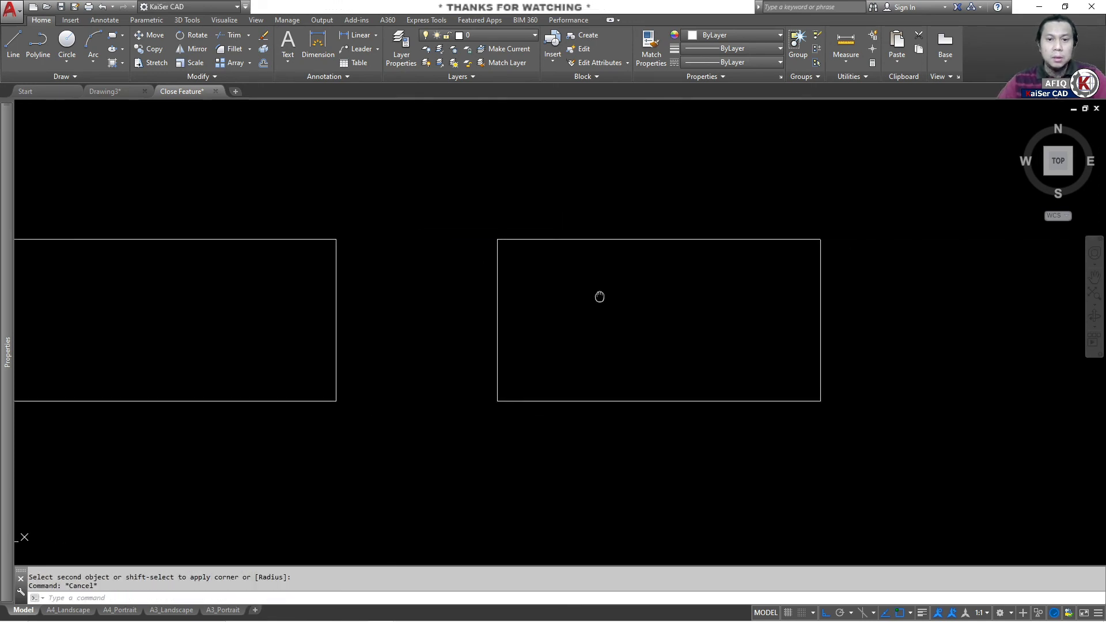
Try to join all four lines of the rightmost third-row rectangle into one polyline with JOIN.
scroll(602, 295, "down", 2)
key("Escape")
type("j")
key("Return")
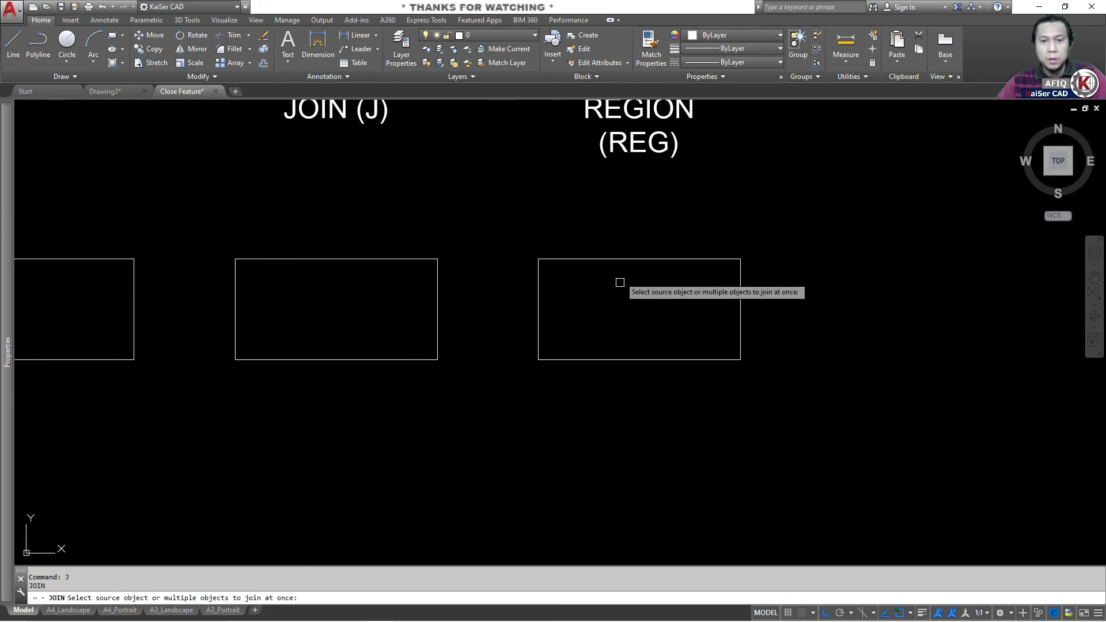
left_click(532, 217)
left_click(821, 423)
key("Return")
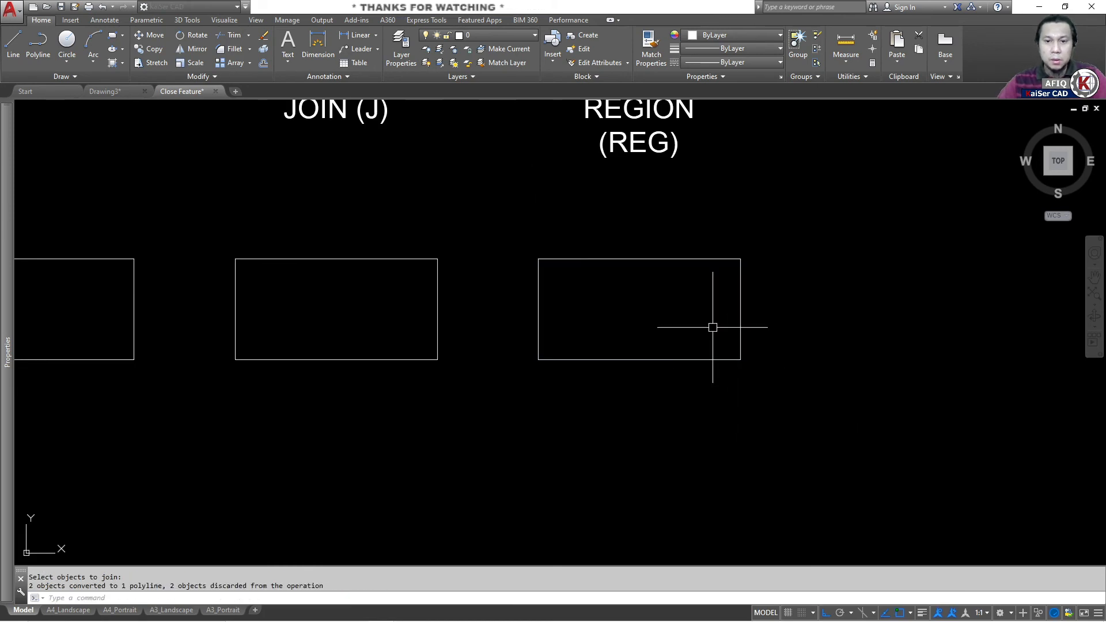
Select the sides of the rightmost rectangle to inspect the JOIN result by their grips, and undo the JOIN.
left_click(779, 330)
left_click(690, 401)
left_click(640, 297)
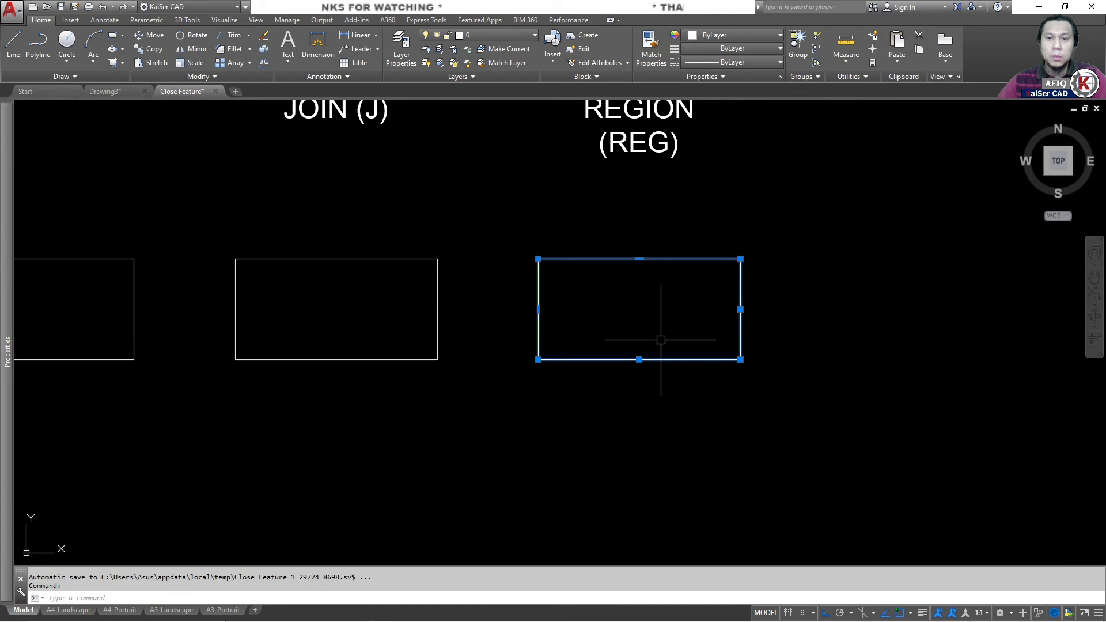
key("Escape")
left_click(722, 323)
left_click(677, 403)
key("Escape")
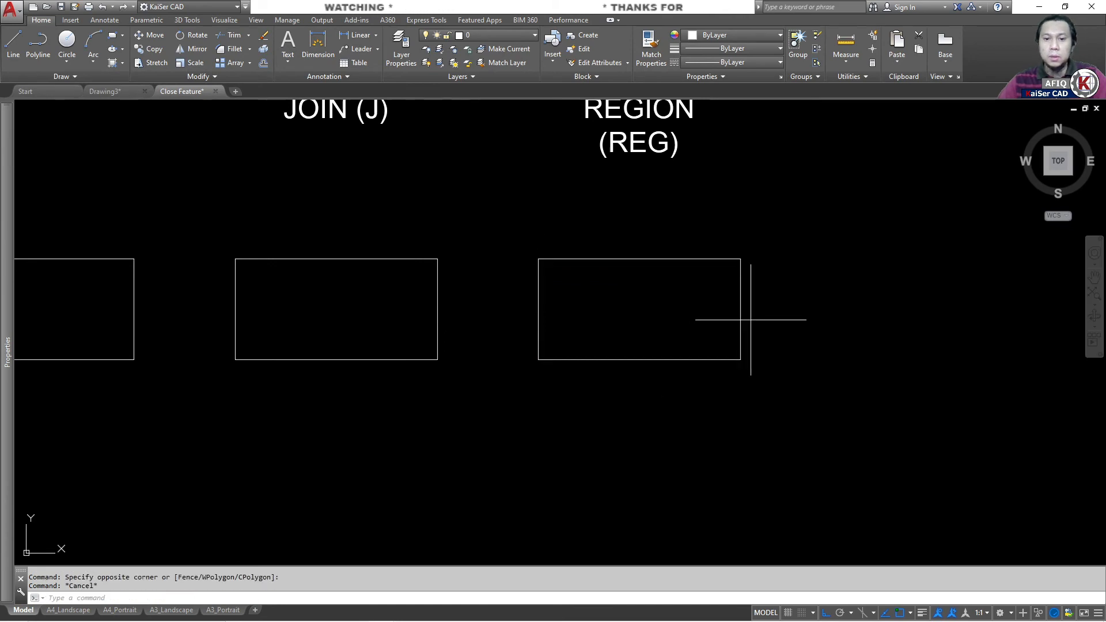
left_click(679, 324)
key("Escape")
key("ctrl+z")
key("ctrl+z")
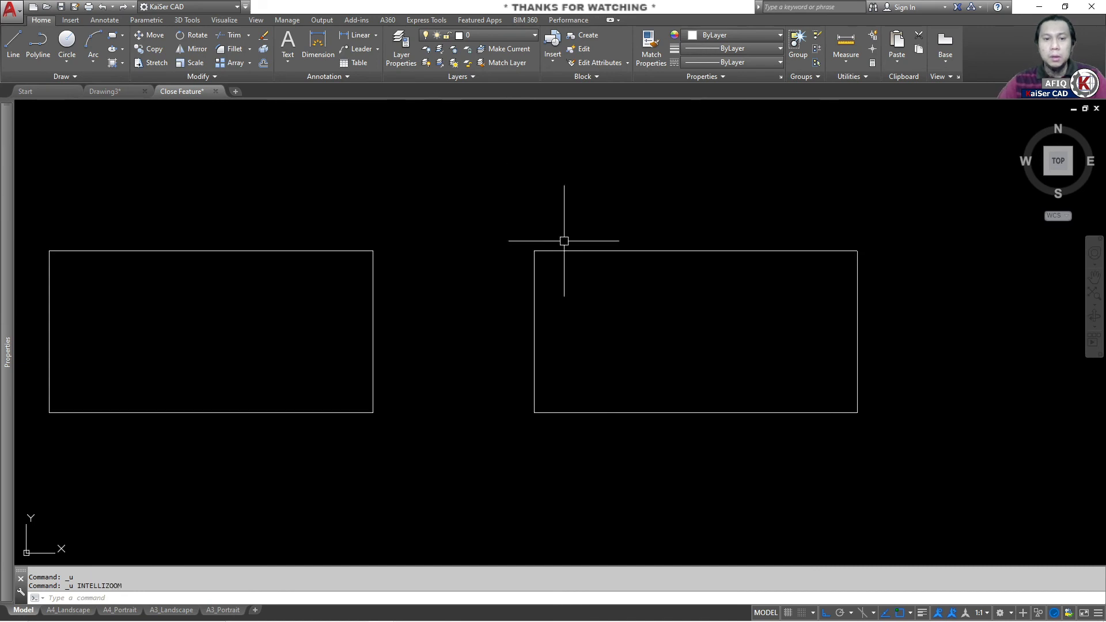
Undo the zero-radius fillet at the upper-left corner of the rightmost third-row rectangle after briefly checking its top line.
left_click(599, 245)
left_click(592, 267)
key("Escape")
type("j")
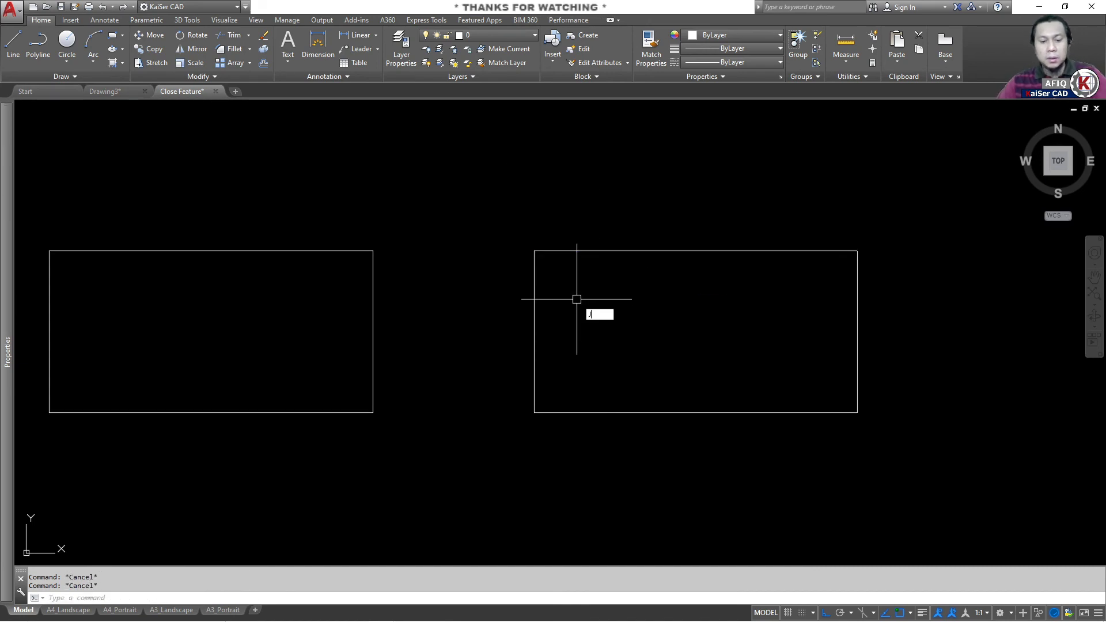
key("Return")
key("Escape")
key("ctrl+z")
key("ctrl+z")
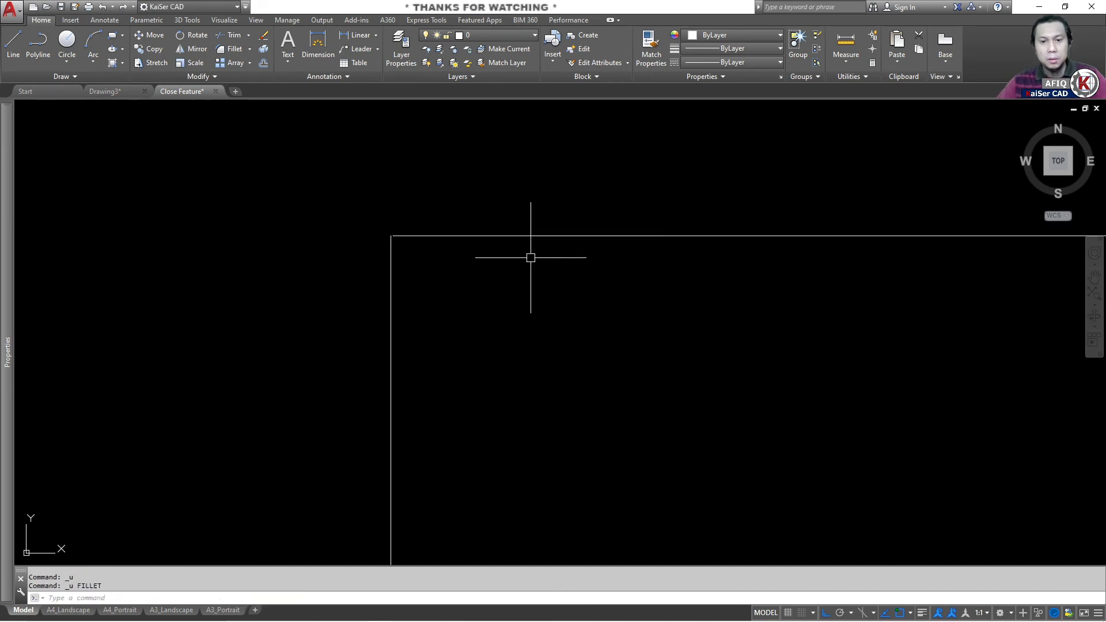
Try to join the four unfilleted lines of the rightmost third-row rectangle with JOIN, and check its top line.
type("j")
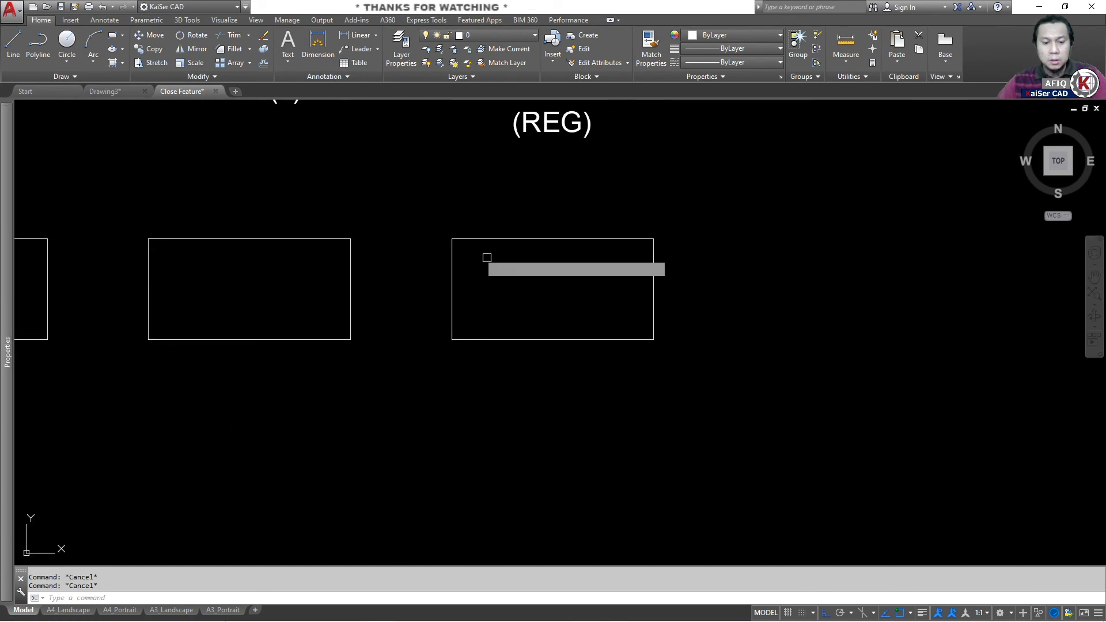
key("Return")
left_click(420, 215)
left_click(802, 390)
key("Return")
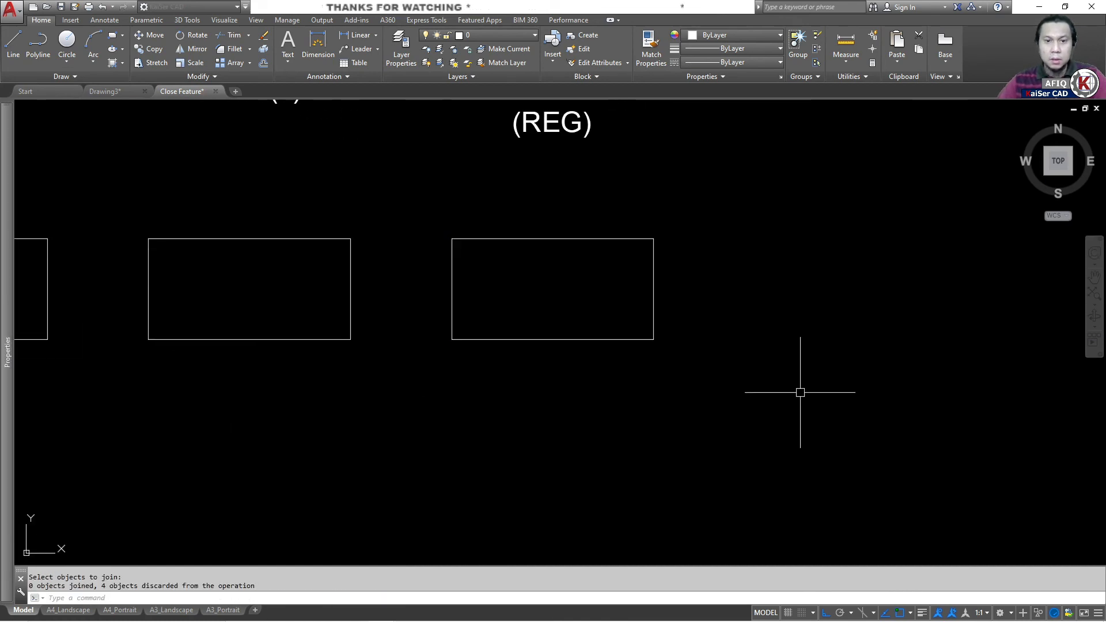
left_click(595, 215)
left_click(551, 285)
key("Escape")
Try REGION on the four lines of the rightmost third-row rectangle, and check its right and top lines.
type("reg")
key("Return")
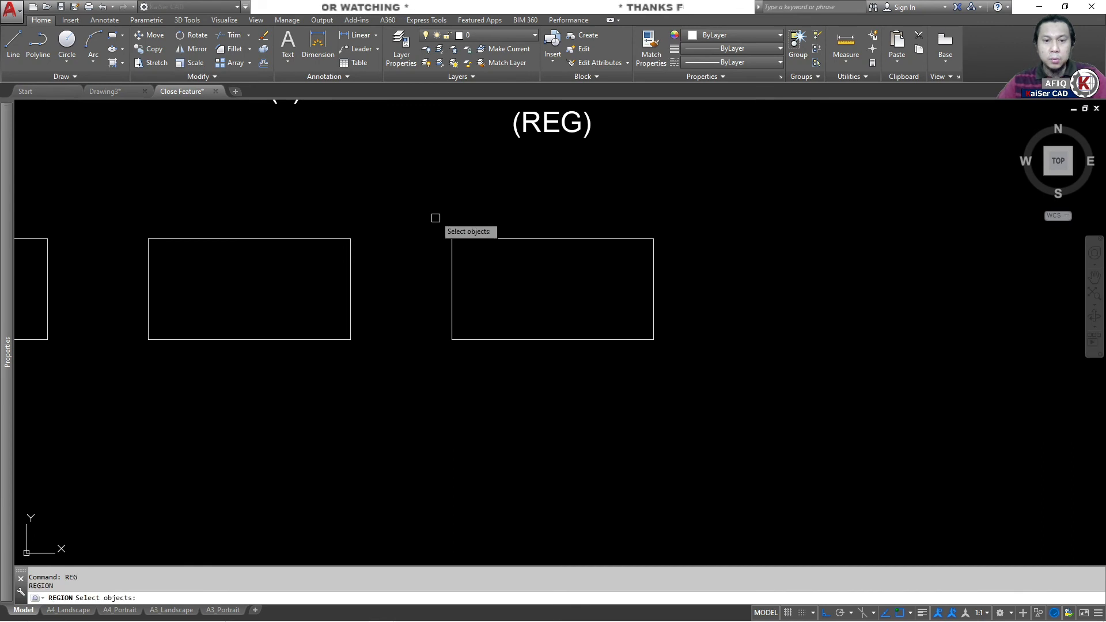
left_click(436, 214)
left_click(679, 361)
key("Return")
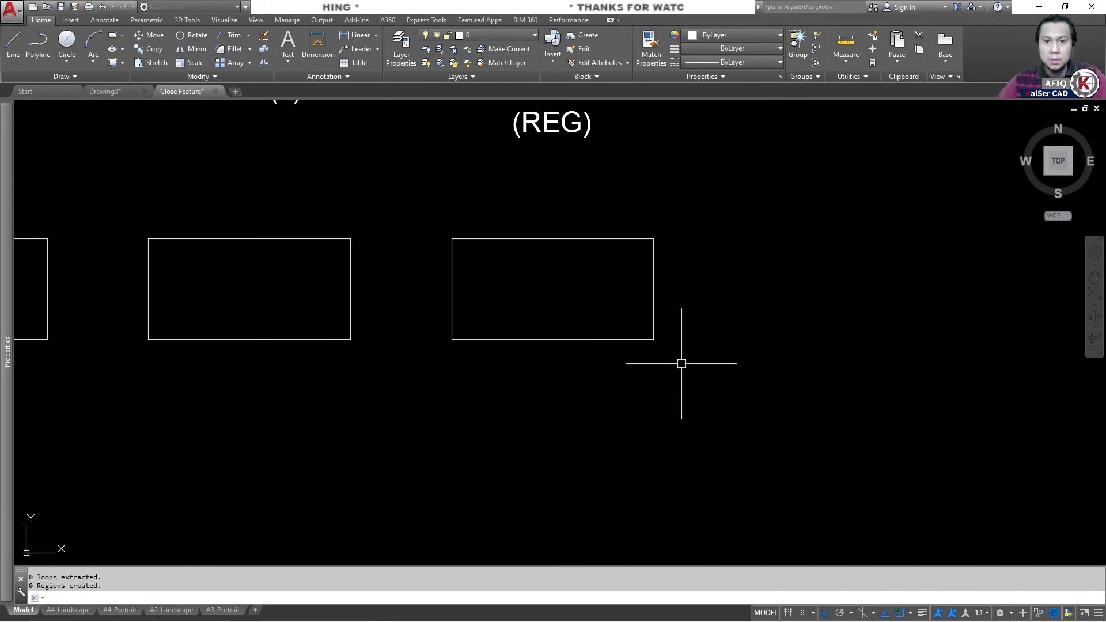
left_click(681, 279)
left_click(583, 293)
left_click(567, 212)
left_click(520, 274)
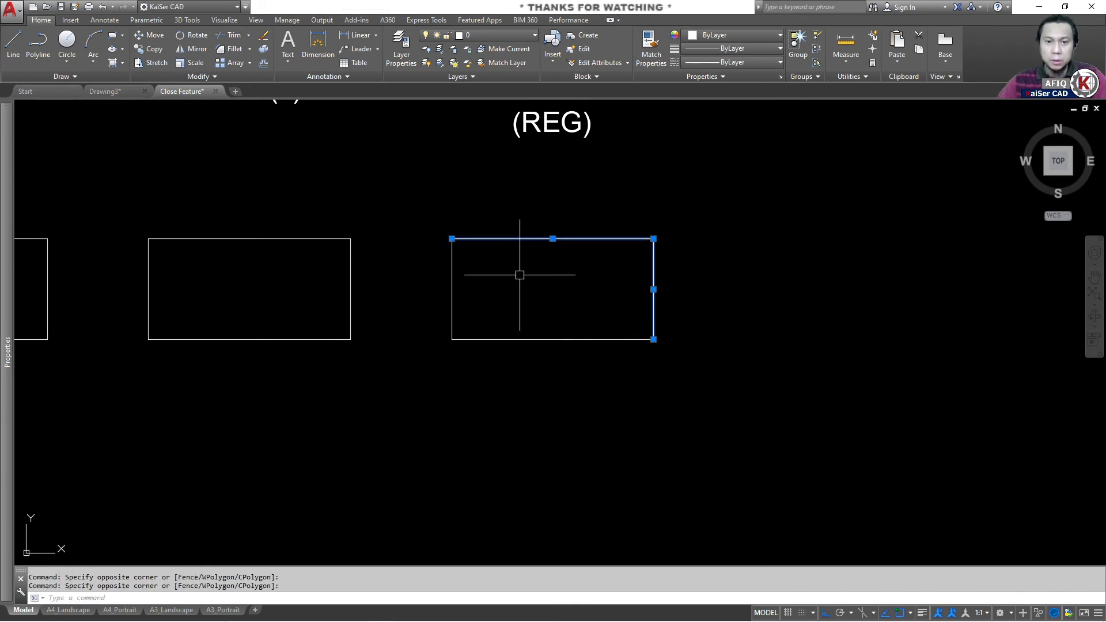
key("Escape")
key("Escape")
Try JOIN once more on all four lines of the rectangle with the corner gap, and select its top line to check.
key("Return")
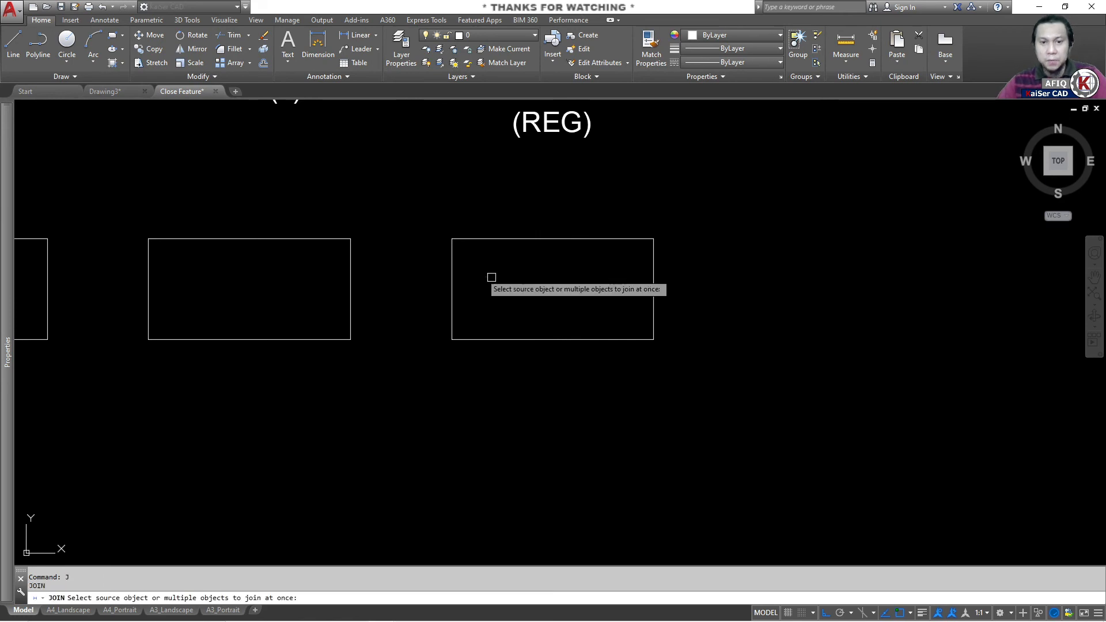
left_click(414, 207)
left_click(789, 425)
key("Return")
left_click(585, 238)
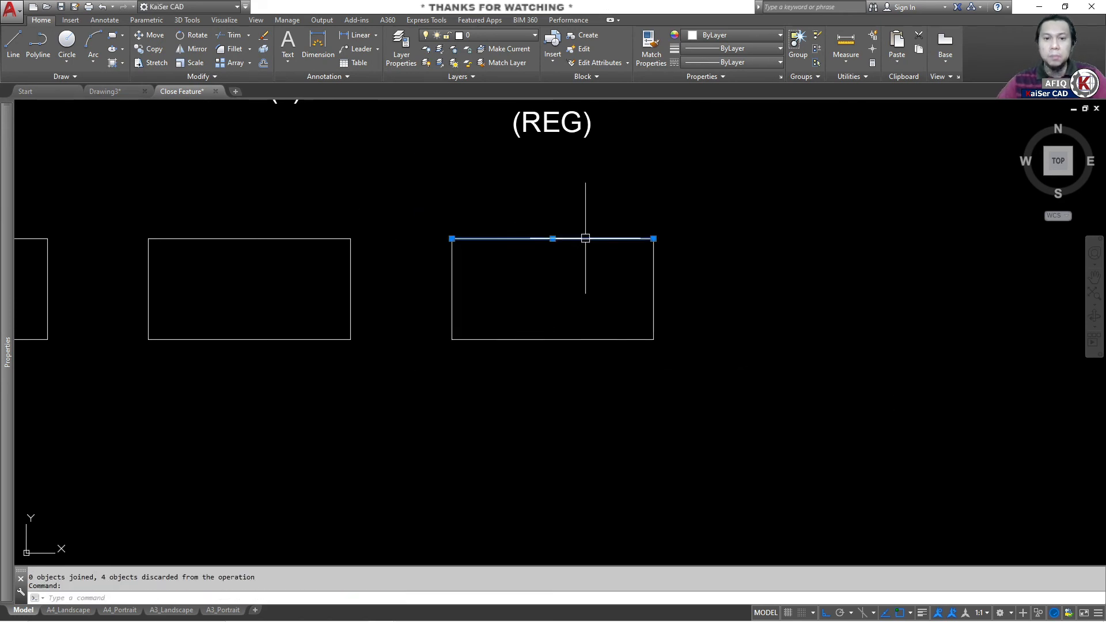
key("Escape")
key("Escape")
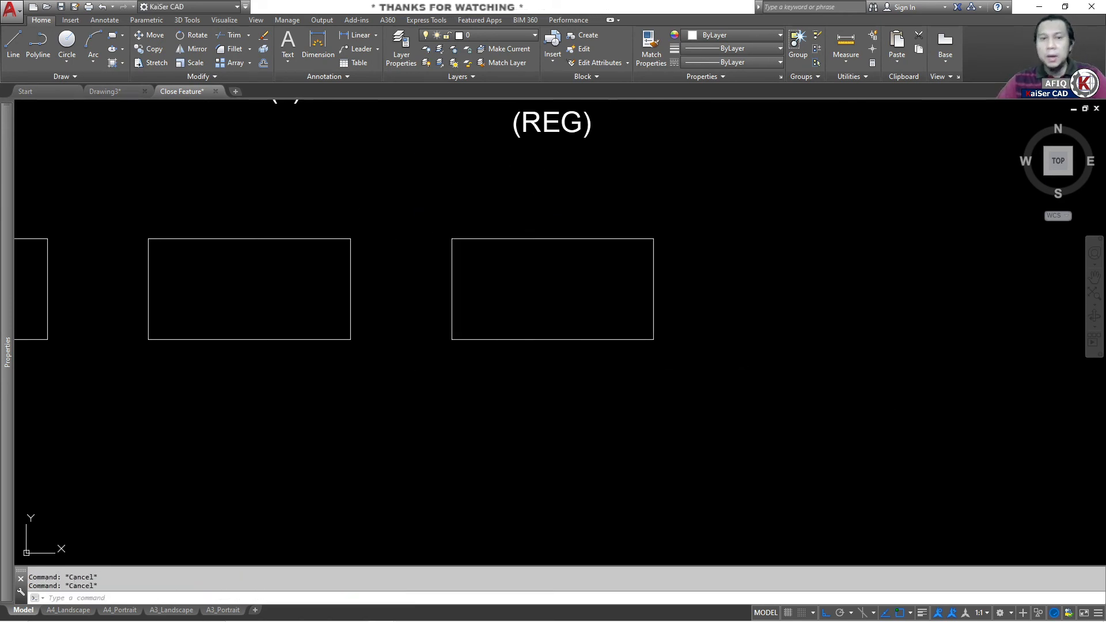
Create a polyline boundary with BOUNDARY from a point inside the rightmost third-row rectangle, with island detection on.
middle_click_drag(526, 287, 518, 322)
type("BO")
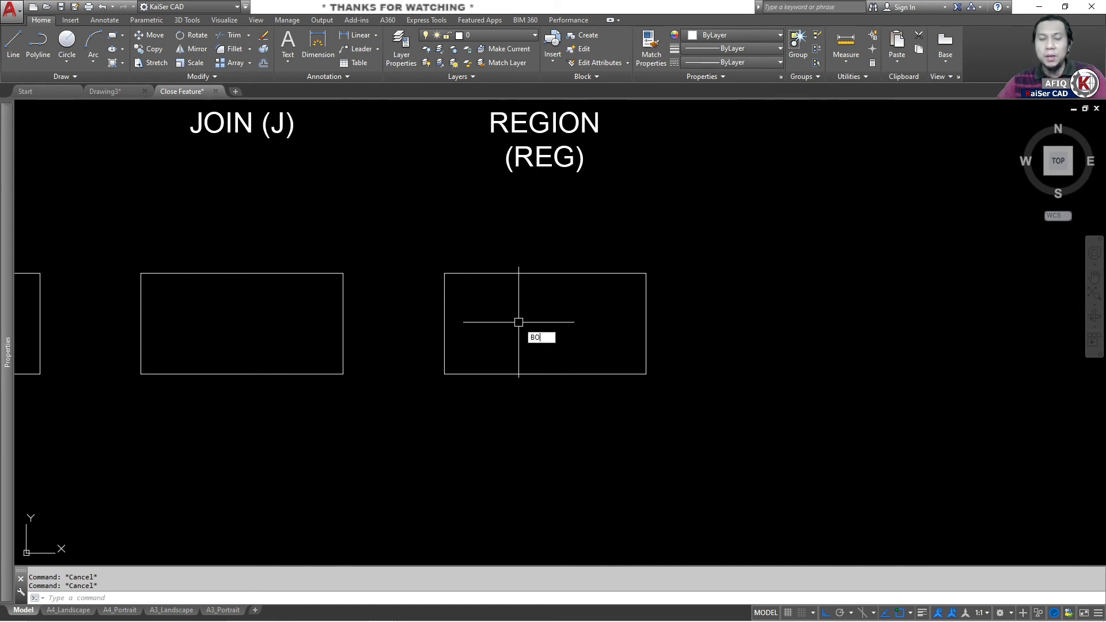
key("Return")
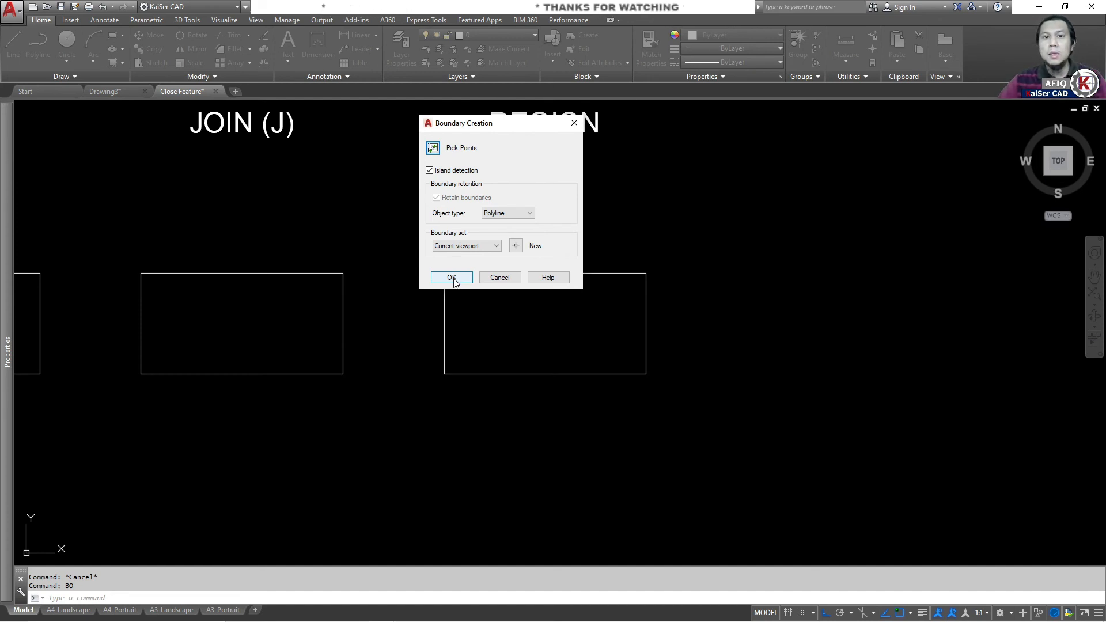
left_click(452, 277)
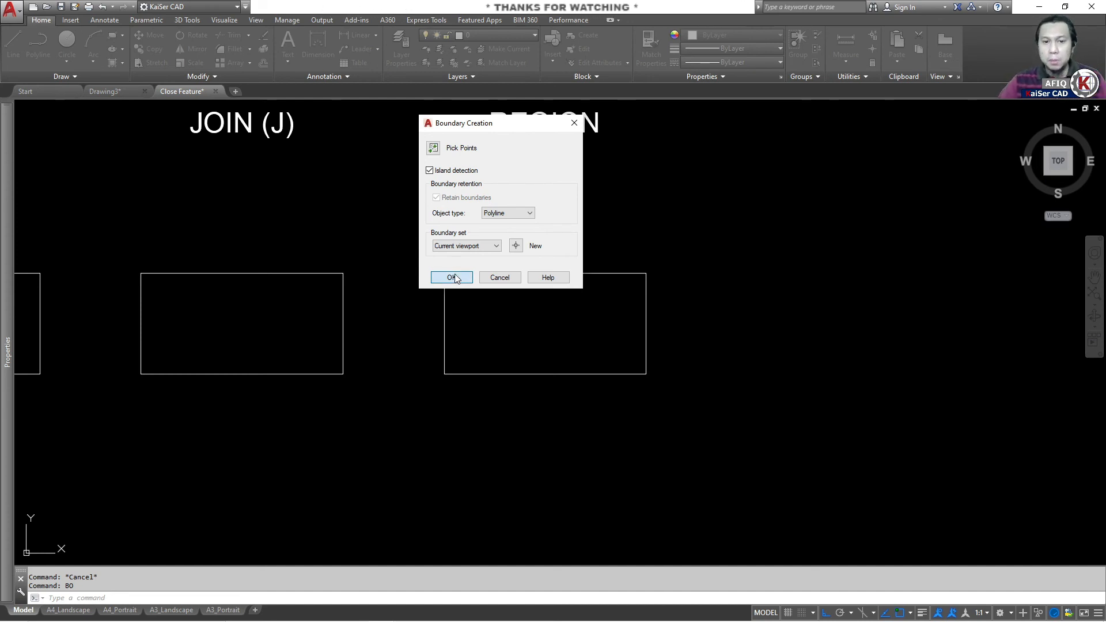
key("Return")
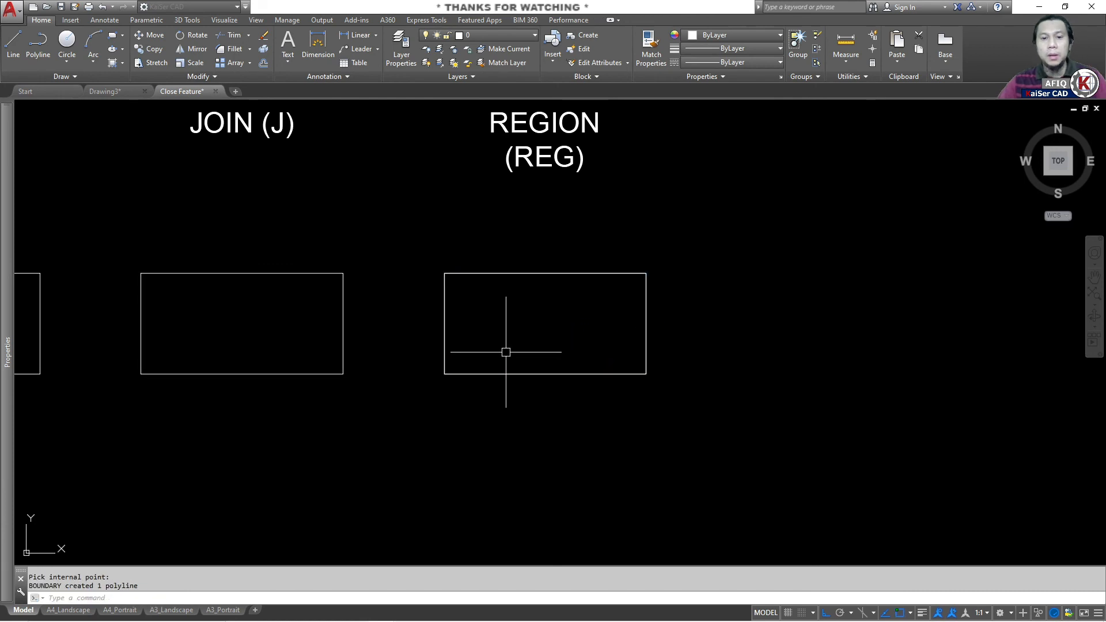
Move the new boundary polyline horizontally to the right, clear of the original four lines.
left_click(513, 374)
type("M")
key("Return")
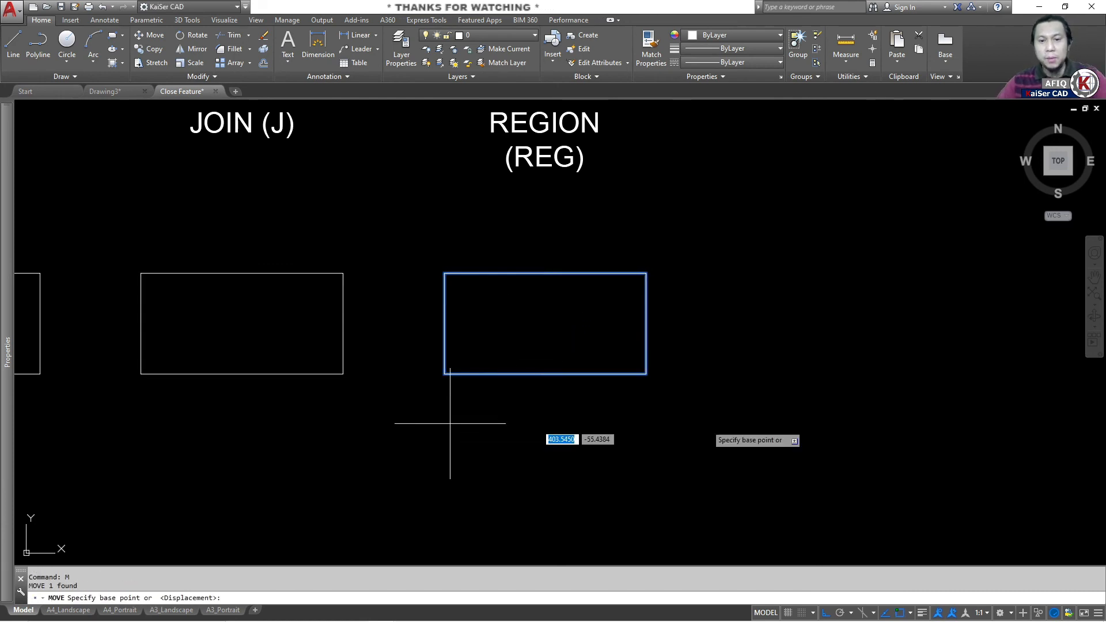
left_click(450, 422)
left_click(782, 423)
key("Escape")
key("Escape")
Extrude the moved boundary polyline at the far right end of the third row upward by about 197 units.
middle_click_drag(768, 390, 558, 365)
scroll(658, 298, "up", 2)
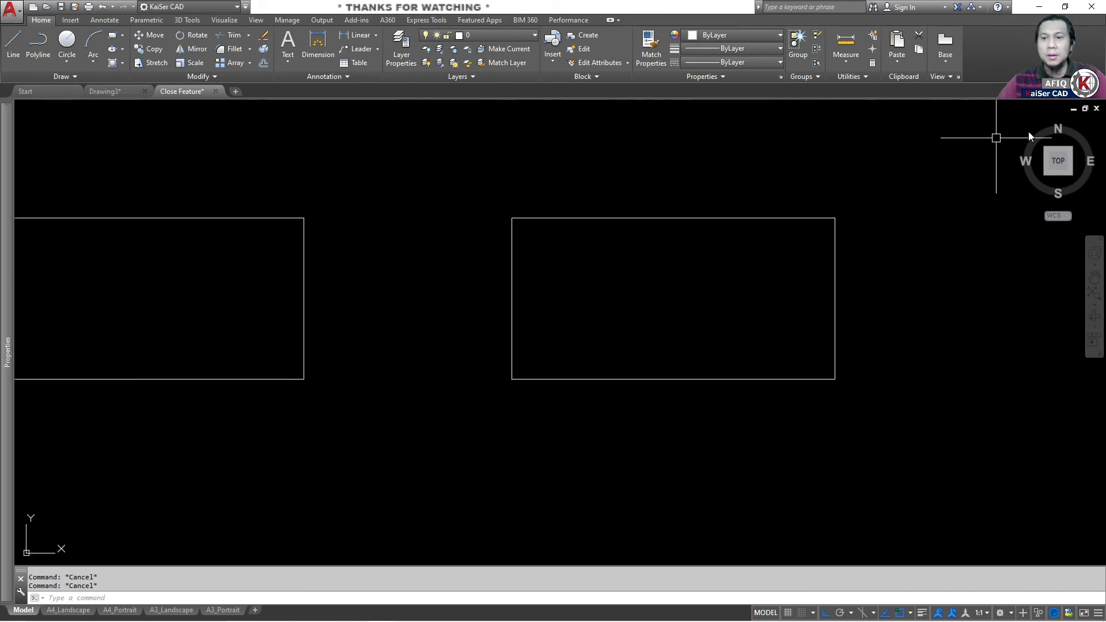
left_click(1023, 124)
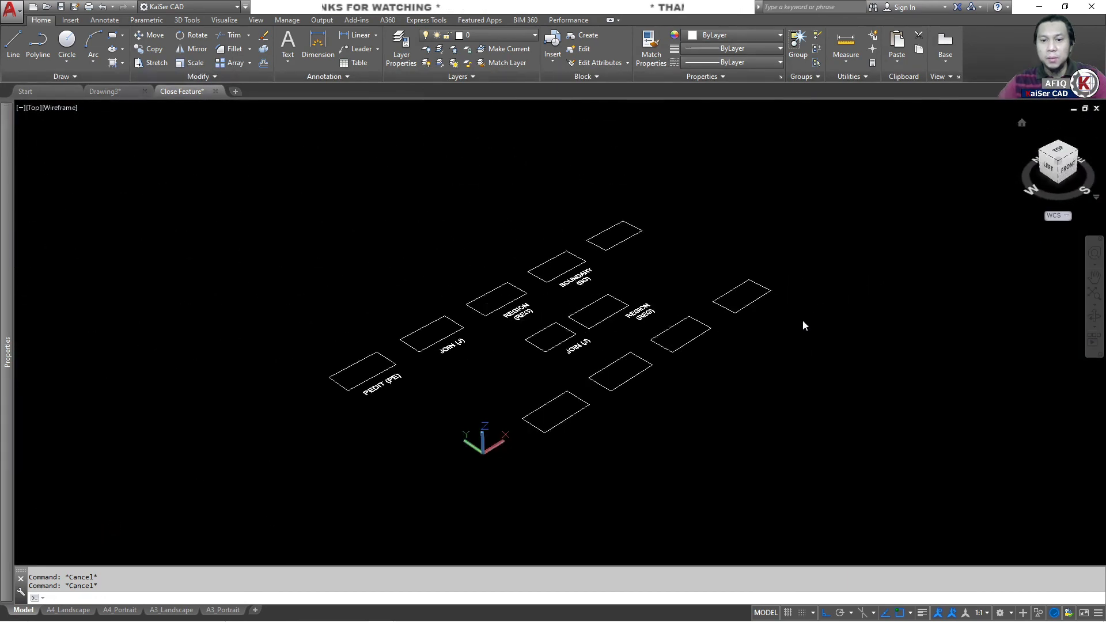
type("EXT")
key("Return")
left_click(761, 299)
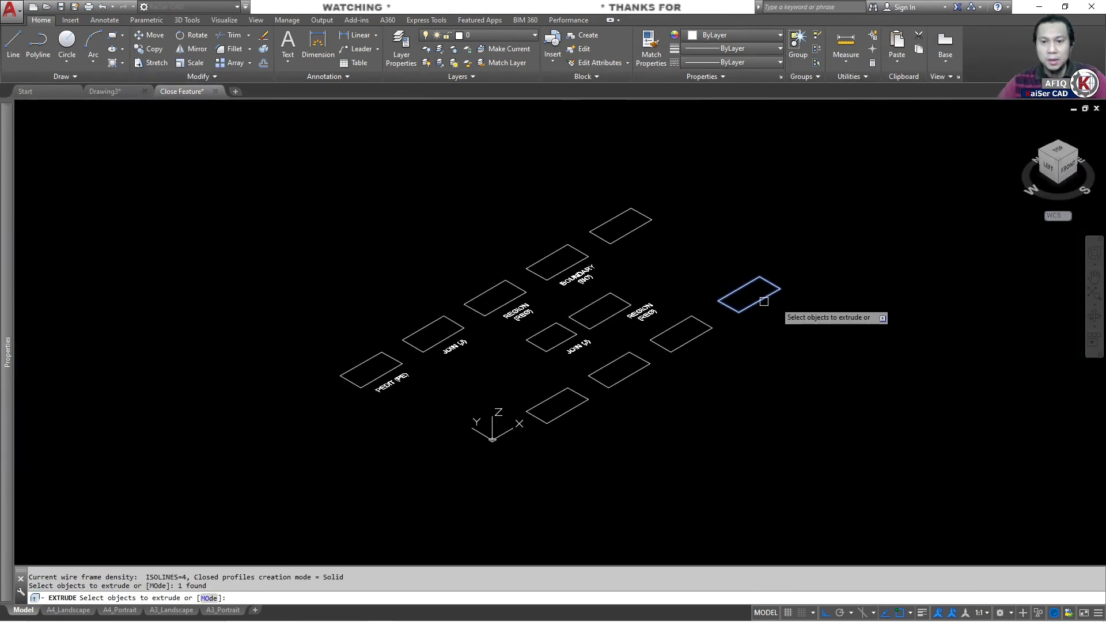
key("Return")
left_click(803, 198)
Extrude the second rectangle of the third row upward to a similar height as the first solid.
key("Return")
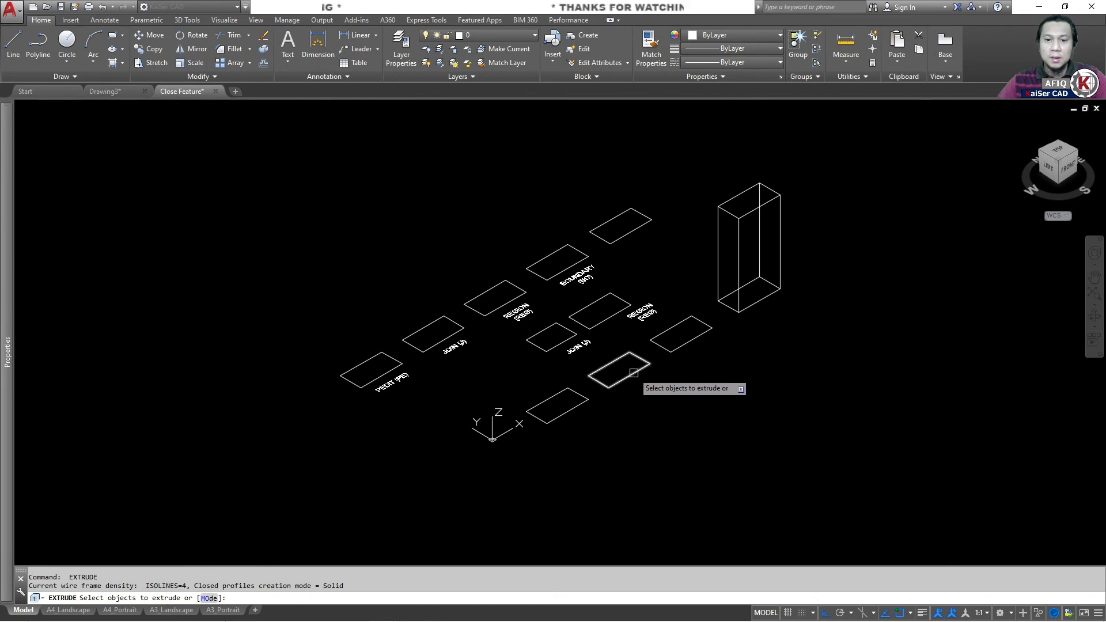
left_click(633, 359)
key("Return")
left_click(653, 262)
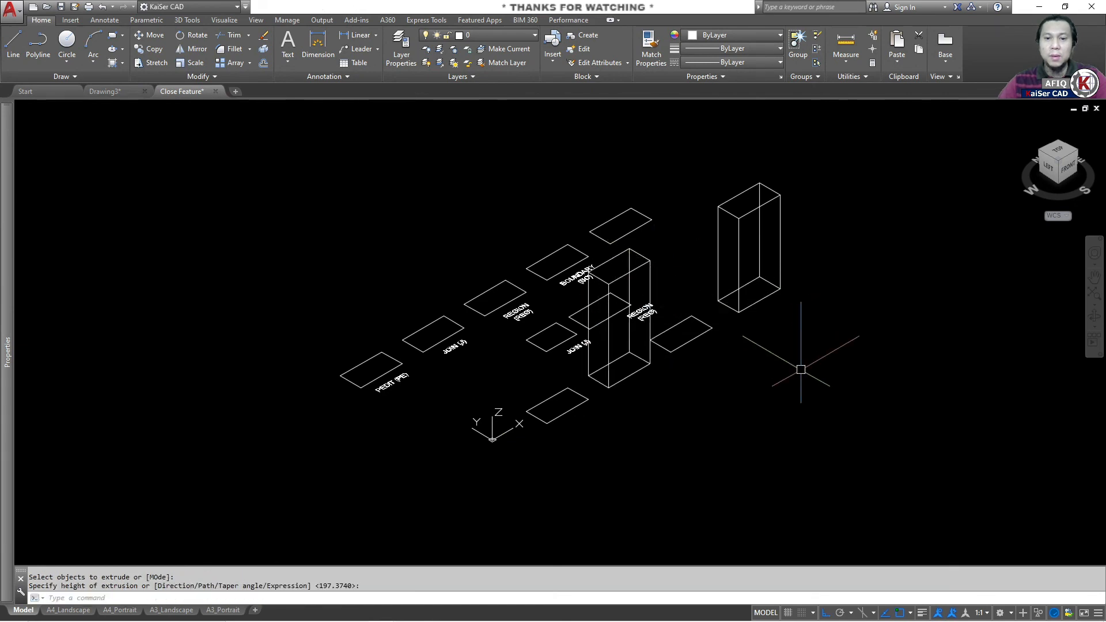
Set the viewport's visual style to Realistic.
mouse_move(92, 111)
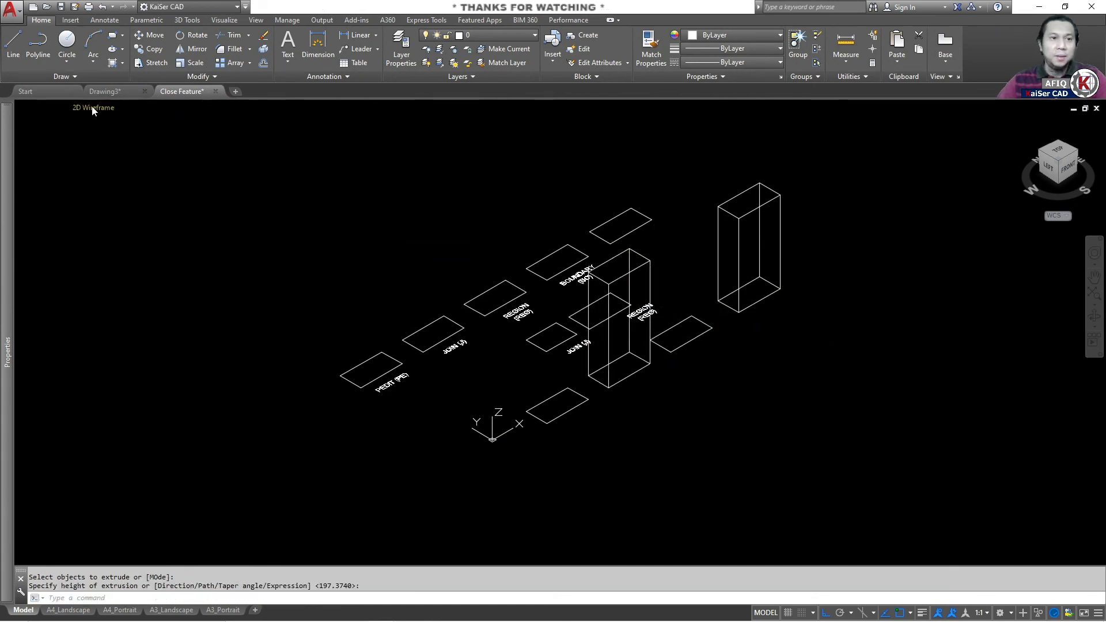
left_click(95, 108)
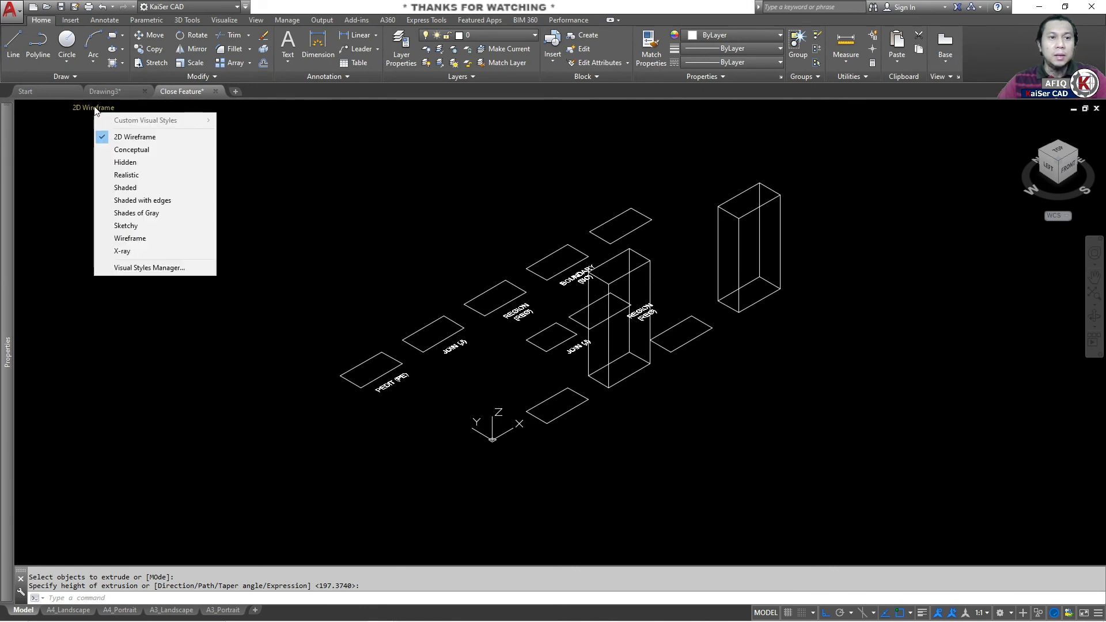
left_click(144, 180)
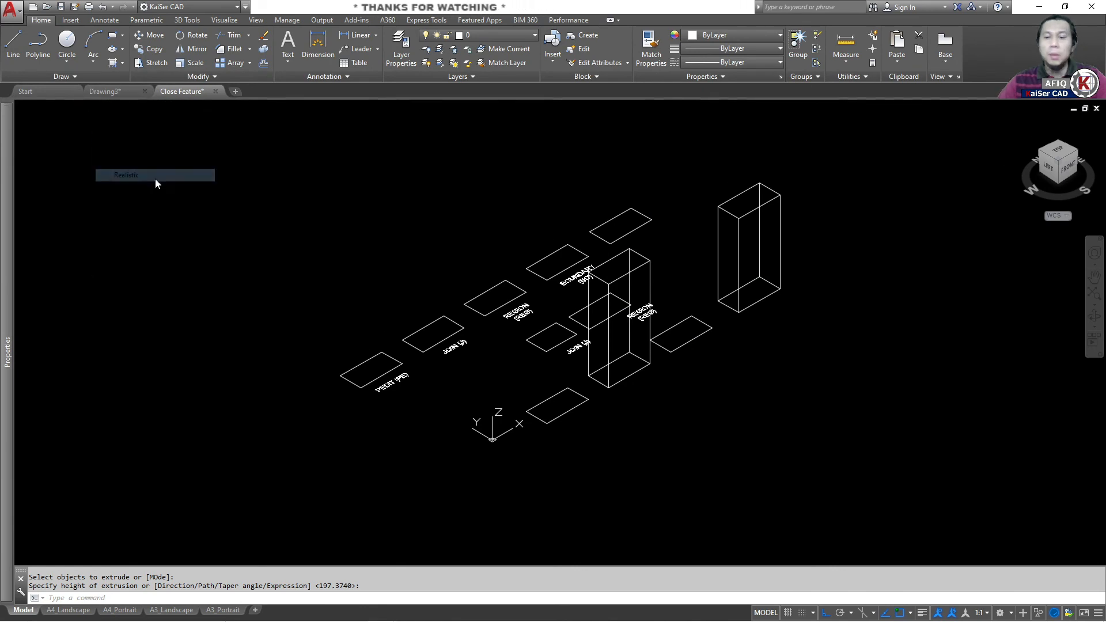